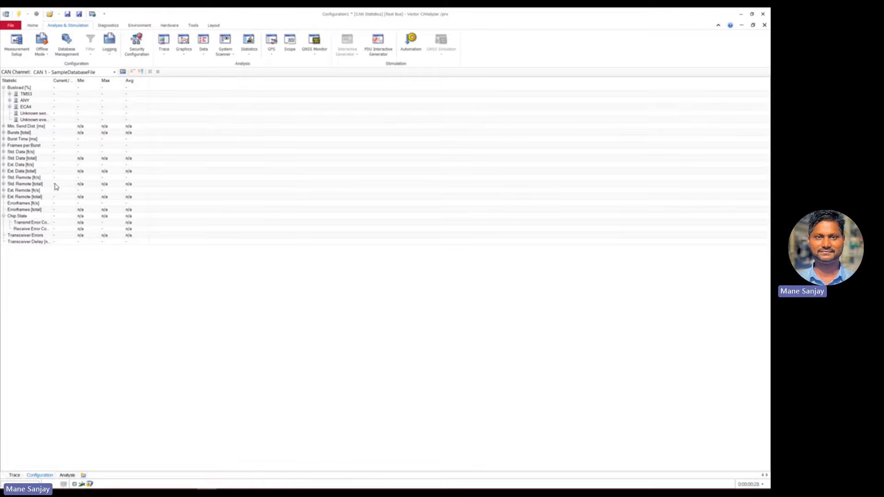
Examine the transmit and receive error counts, transceiver errors, transceiver delay and busload entries in the CAN statistics.
{"action": "left_click", "coordinate": [31, 223]}
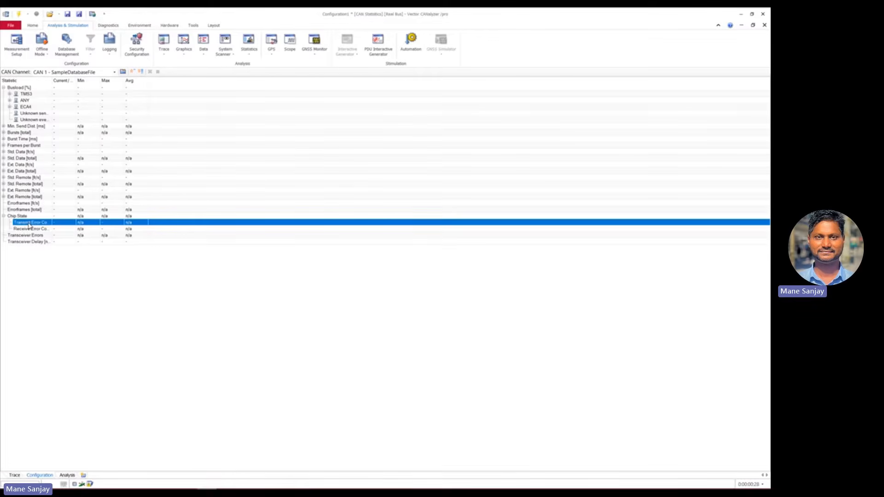
{"action": "left_click", "coordinate": [38, 230]}
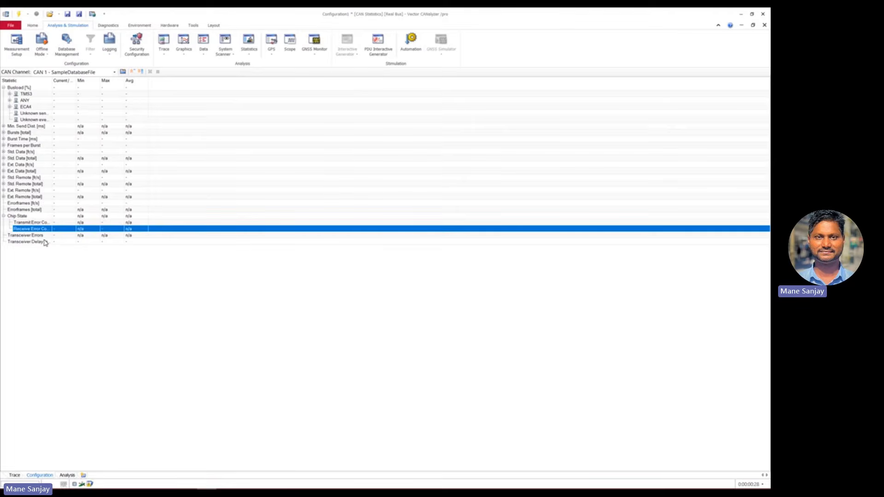
{"action": "left_click", "coordinate": [29, 236]}
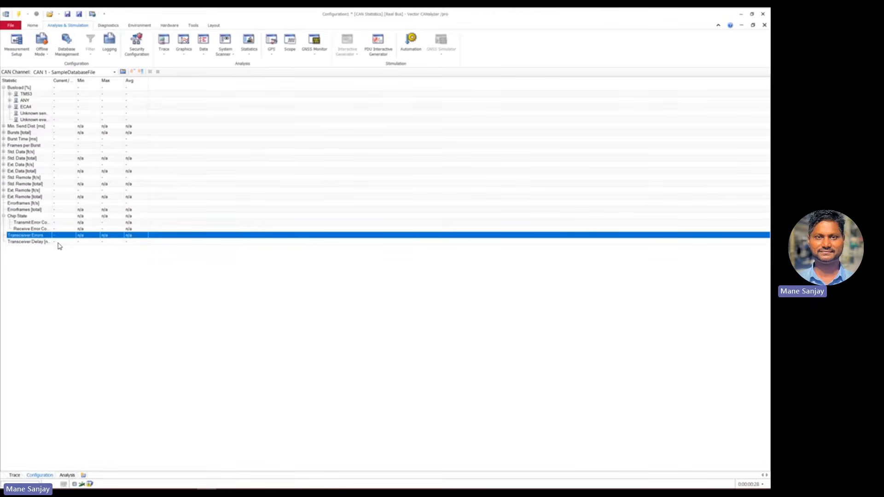
{"action": "left_click", "coordinate": [29, 243]}
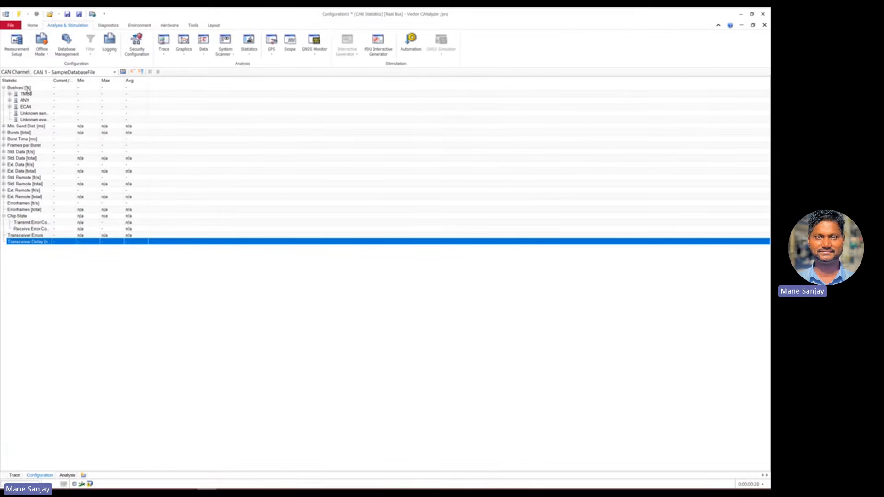
{"action": "left_click", "coordinate": [66, 88]}
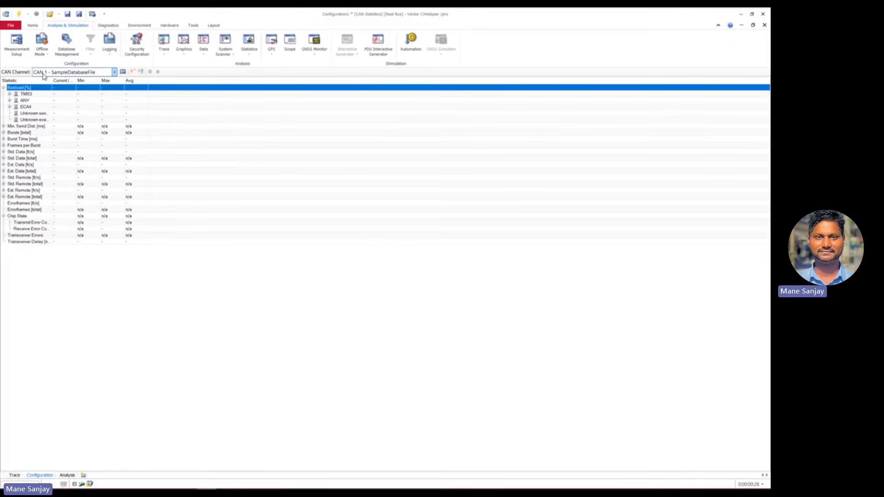
Compare the statistics of CAN 2 and CAN 1 - SampleDatabaseFile, leaving CAN 2 as the selected channel.
{"action": "left_click", "coordinate": [108, 73]}
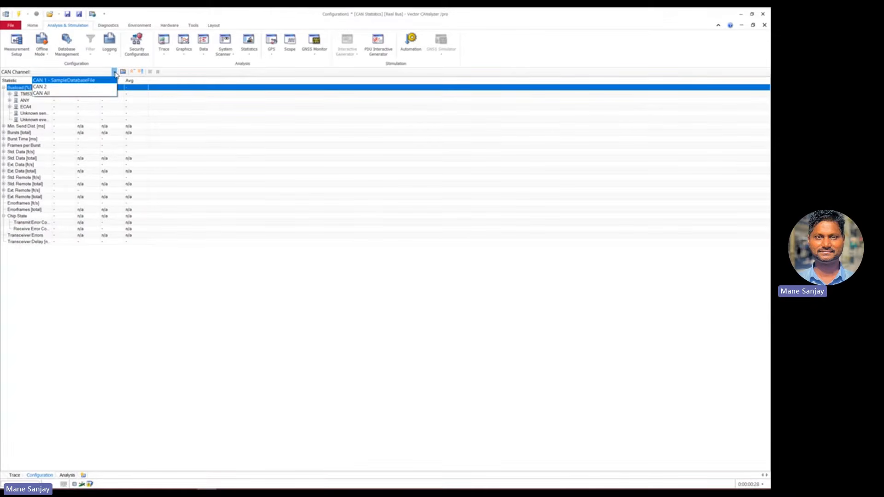
{"action": "left_click", "coordinate": [64, 89]}
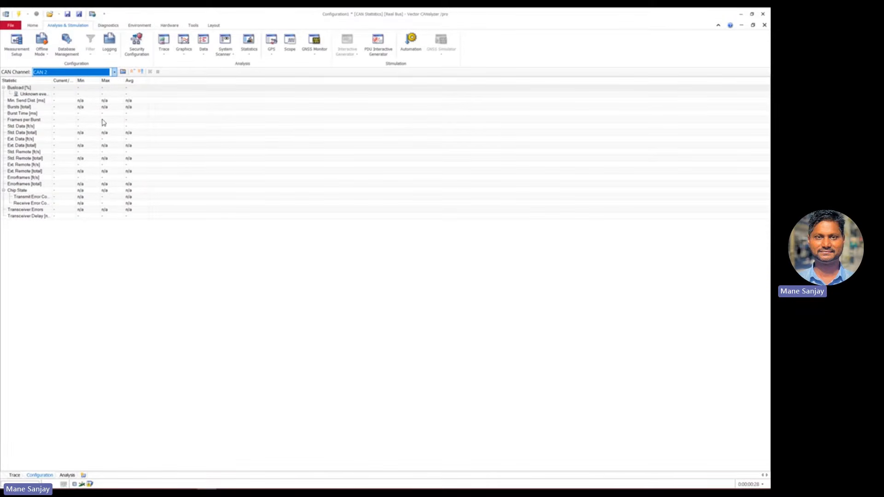
{"action": "left_click", "coordinate": [115, 74]}
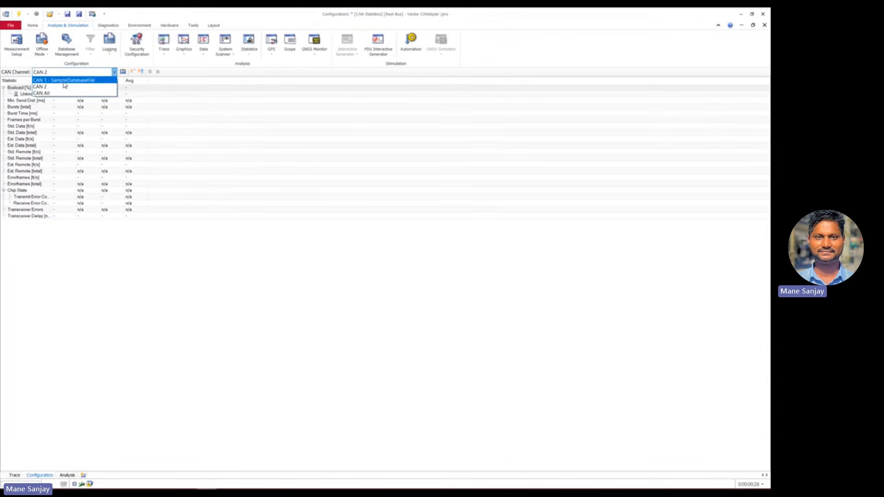
{"action": "left_click", "coordinate": [81, 90]}
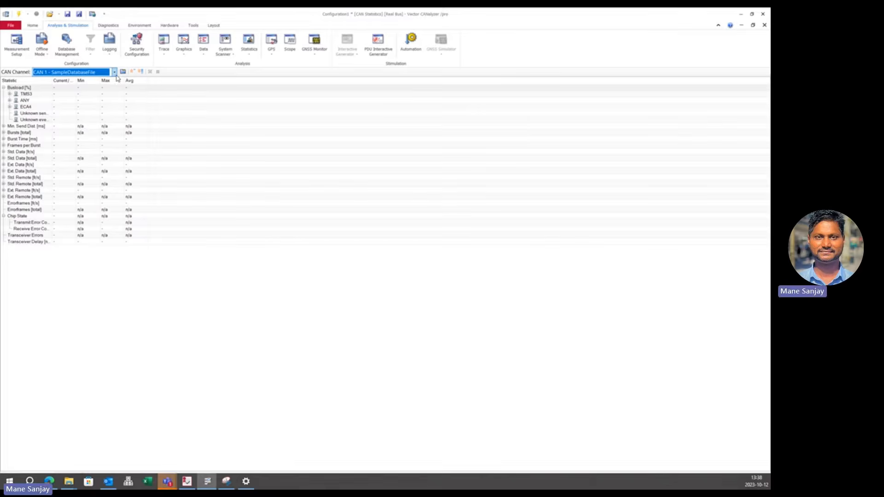
{"action": "left_click", "coordinate": [83, 73]}
{"action": "left_click", "coordinate": [57, 87]}
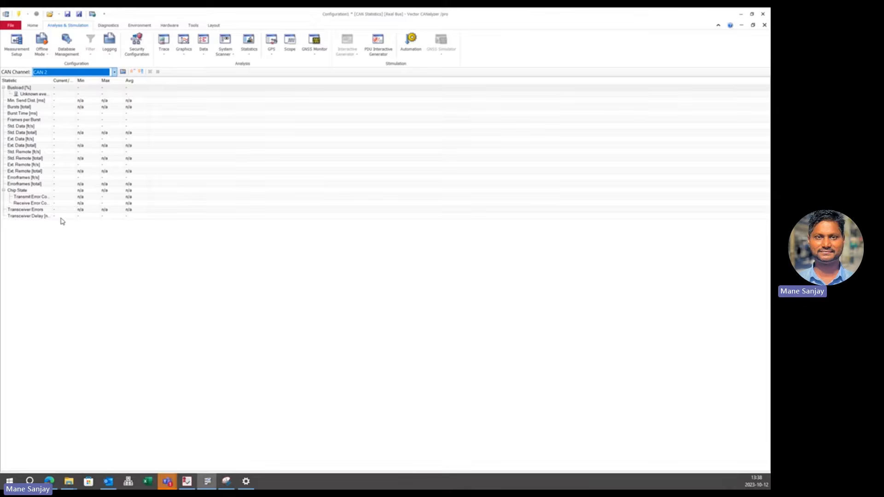
Restore the CAN Statistics window to normal size and bring up the Measurement Setup maximized.
{"action": "left_click", "coordinate": [752, 24]}
{"action": "left_click", "coordinate": [267, 107]}
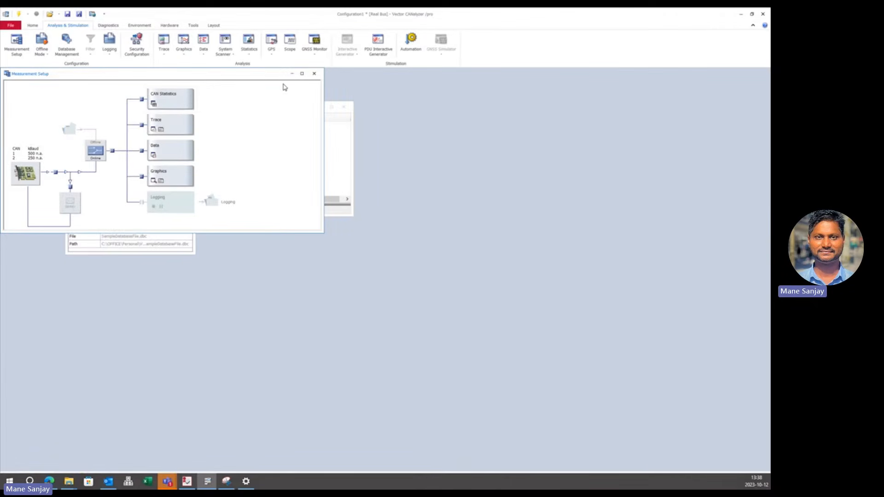
{"action": "left_click", "coordinate": [302, 74]}
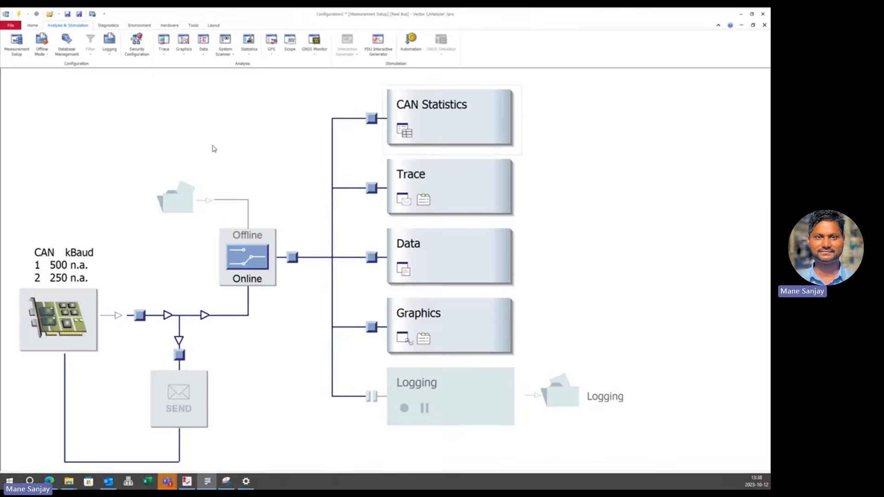
{"action": "left_click", "coordinate": [39, 26]}
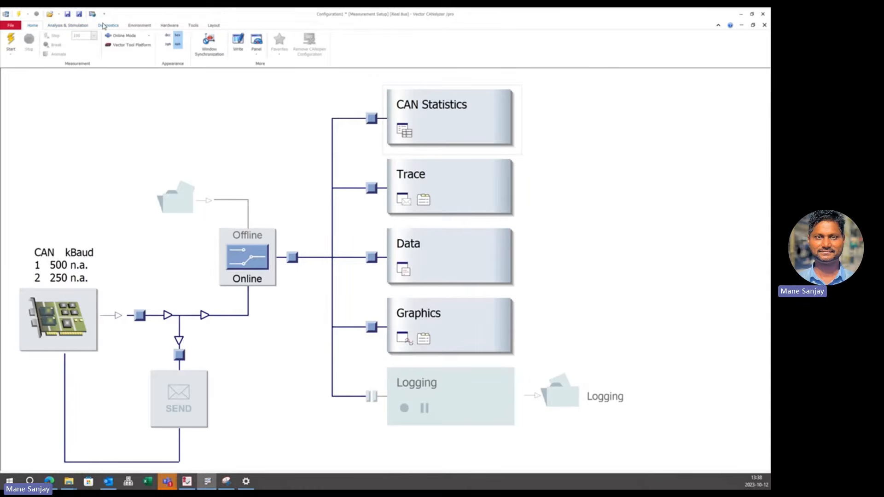
{"action": "left_click", "coordinate": [104, 26]}
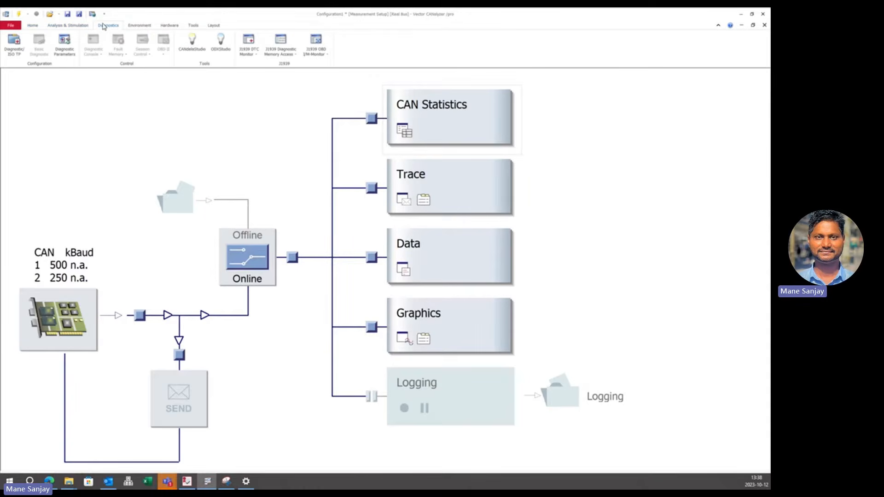
{"action": "left_click", "coordinate": [39, 26]}
{"action": "left_click", "coordinate": [68, 26]}
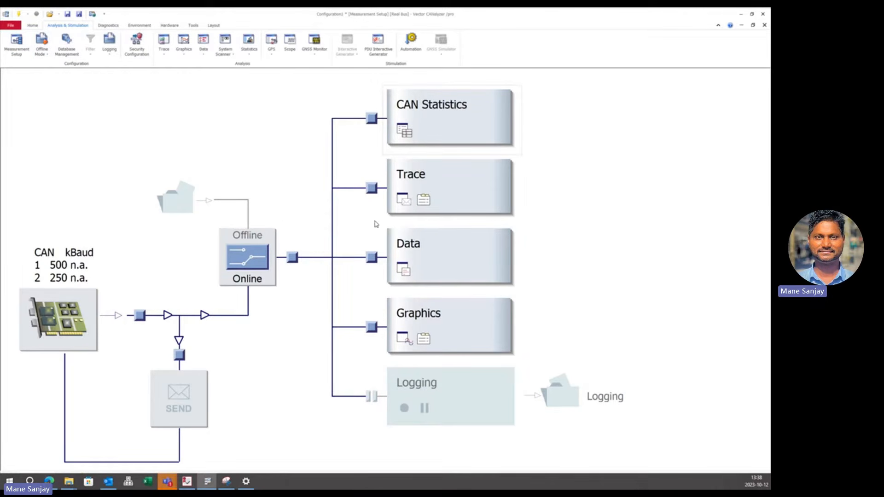
Open the Trace window and widen the DLC and Data length columns until their full headings fit.
{"action": "left_click", "coordinate": [404, 200]}
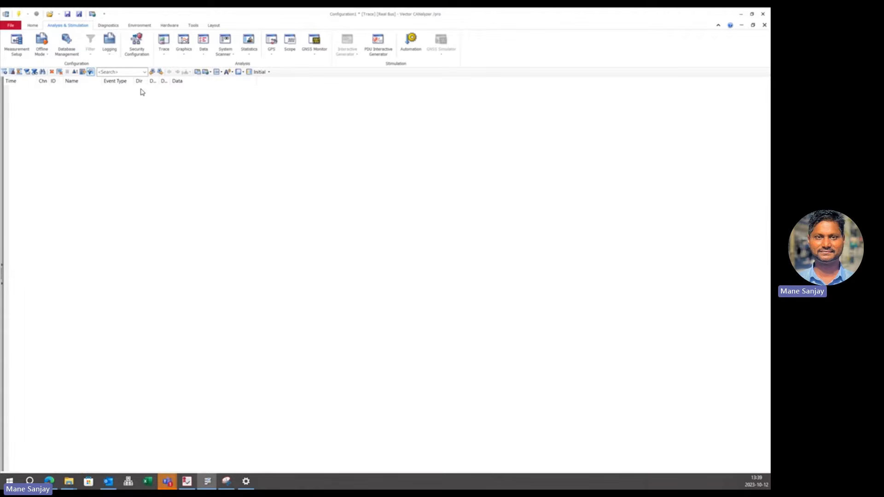
{"action": "left_click_drag", "start_coordinate": [160, 80], "coordinate": [175, 80]}
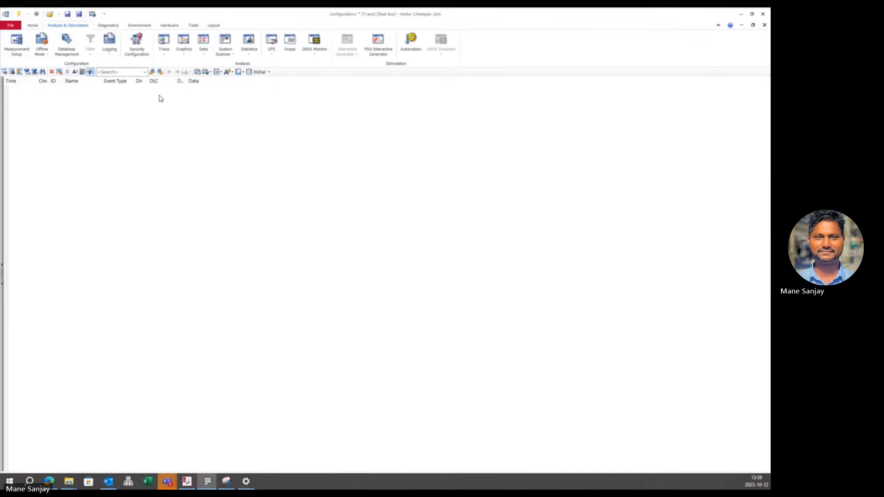
{"action": "left_click_drag", "start_coordinate": [186, 81], "coordinate": [211, 81]}
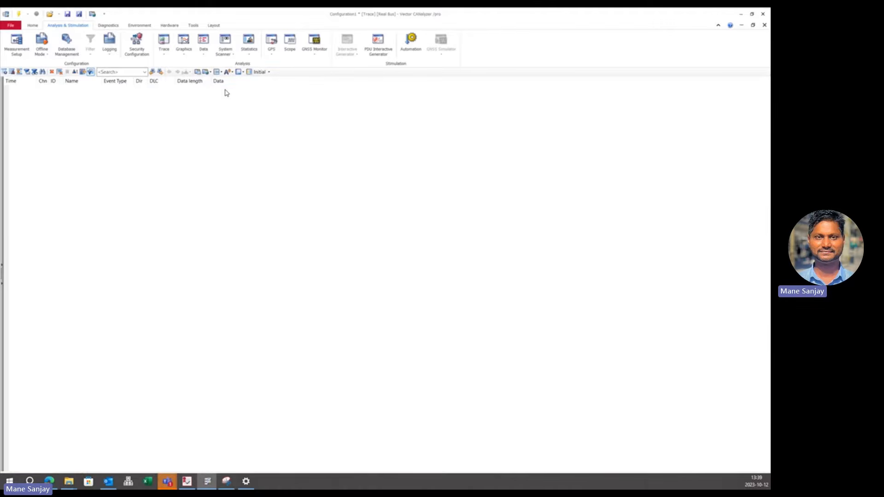
Go back to the maximized Measurement Setup, then reopen the Trace window from its block and close it.
{"action": "left_click", "coordinate": [754, 28]}
{"action": "left_click", "coordinate": [252, 107]}
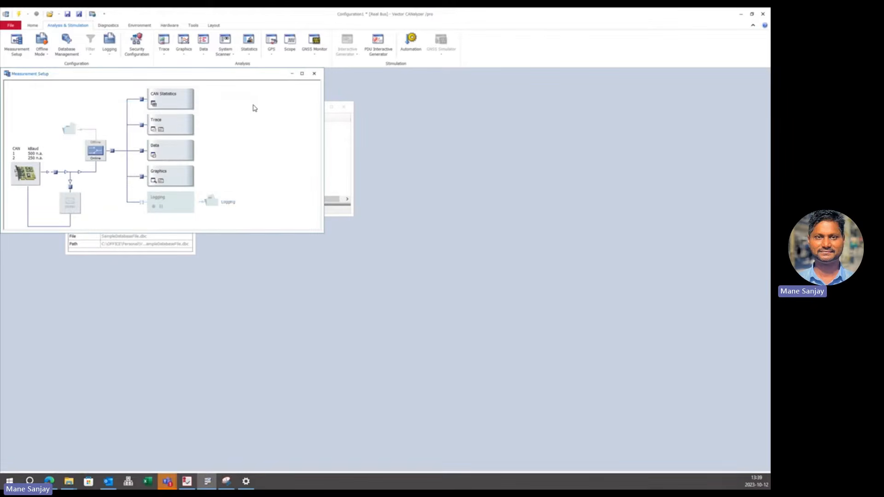
{"action": "left_click", "coordinate": [302, 73]}
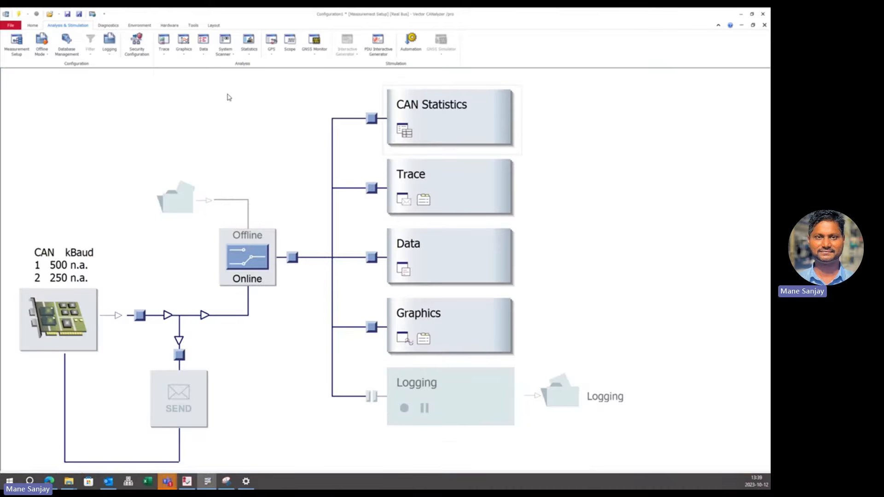
{"action": "double_click", "coordinate": [388, 189]}
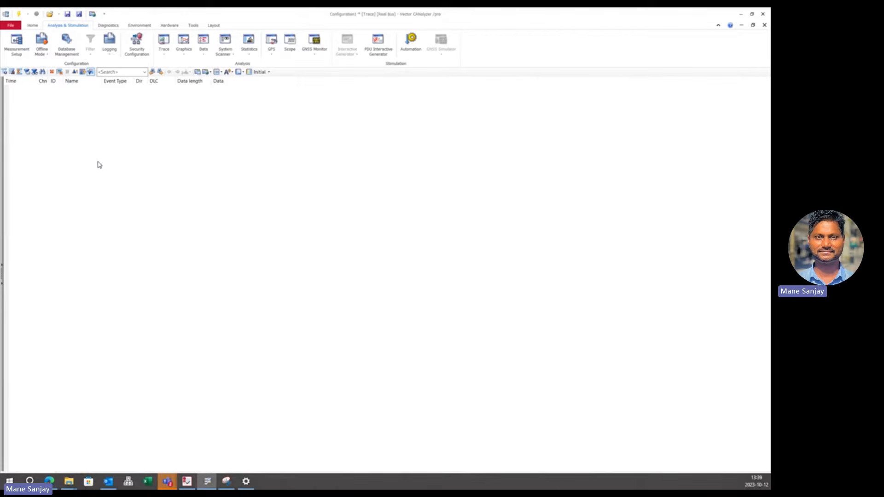
{"action": "left_click", "coordinate": [764, 24]}
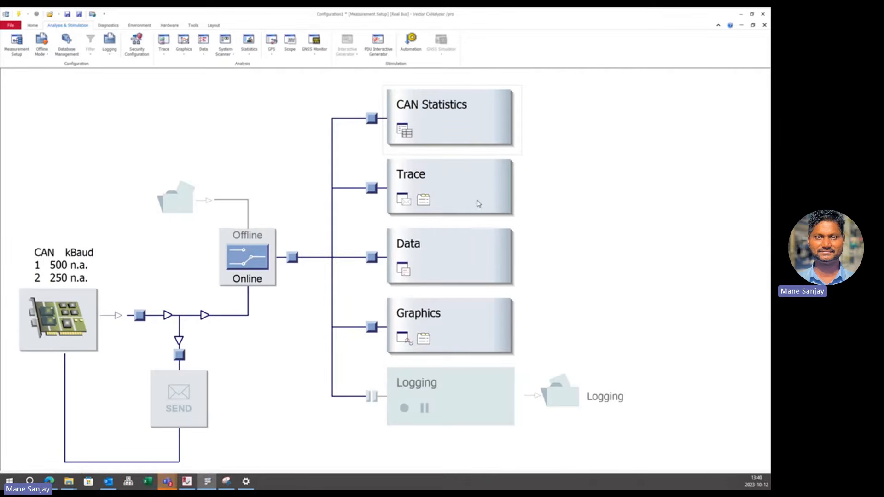
Open the Data window and add the Torque signal from the ClutchActuatorControl_T frame of SampleDatabaseFile.
{"action": "left_click", "coordinate": [403, 269]}
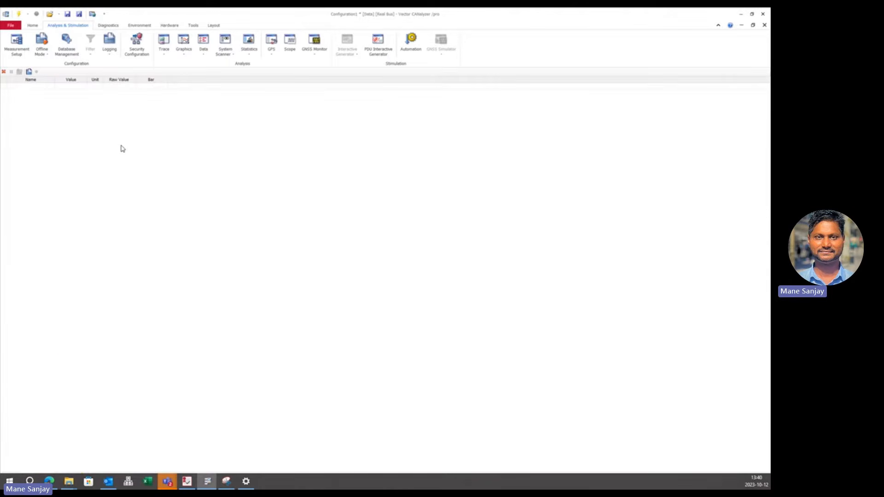
{"action": "right_click", "coordinate": [46, 114]}
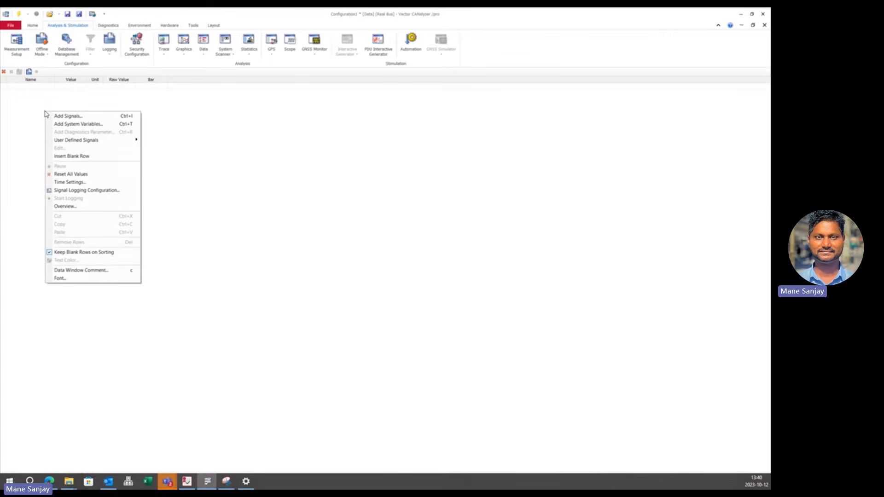
{"action": "left_click", "coordinate": [75, 116]}
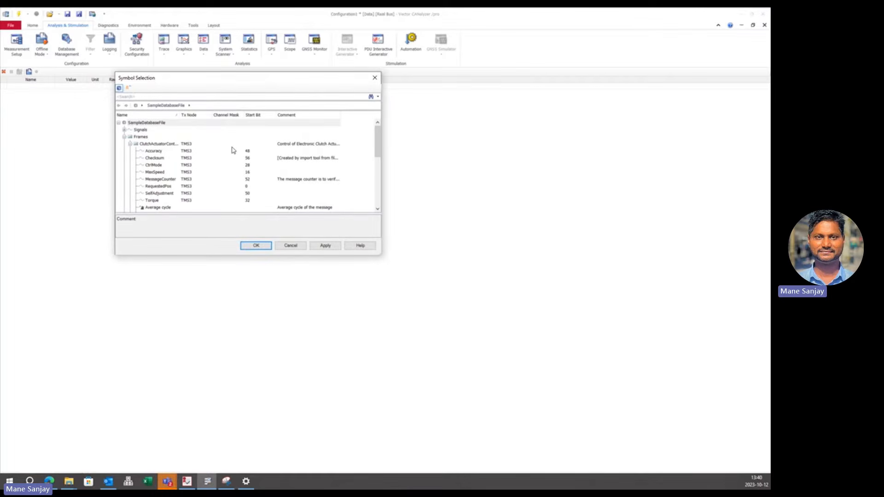
{"action": "left_click", "coordinate": [131, 144]}
{"action": "left_click", "coordinate": [132, 145]}
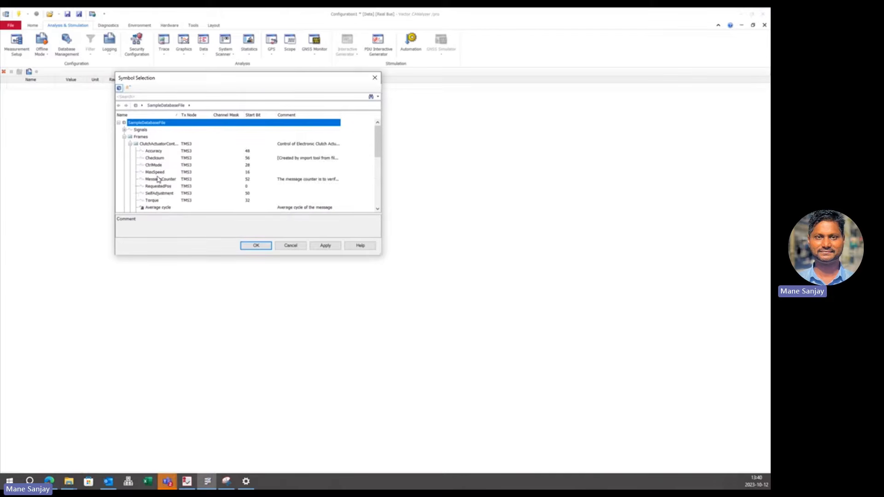
{"action": "left_click", "coordinate": [156, 201]}
{"action": "left_click", "coordinate": [258, 248]}
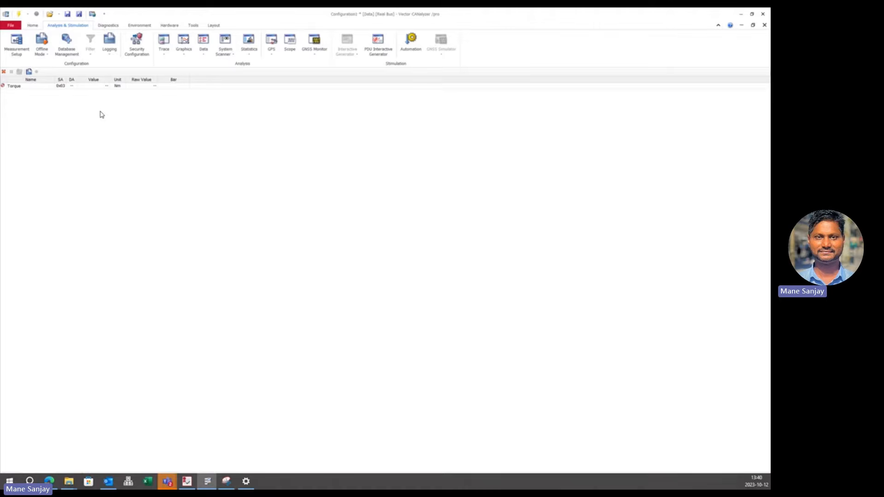
Open the Graphics window from the Measurement Setup and add the Accuracy signal from the ClutchActuatorControl_T frame.
{"action": "left_click", "coordinate": [16, 52]}
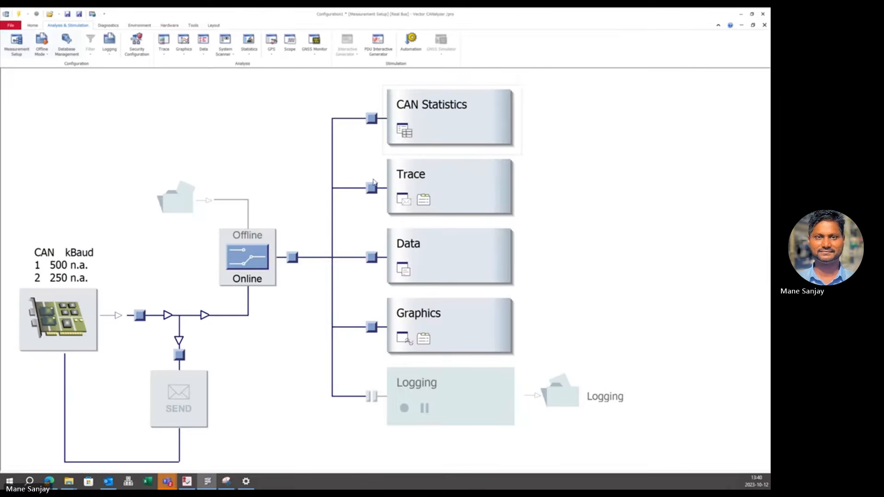
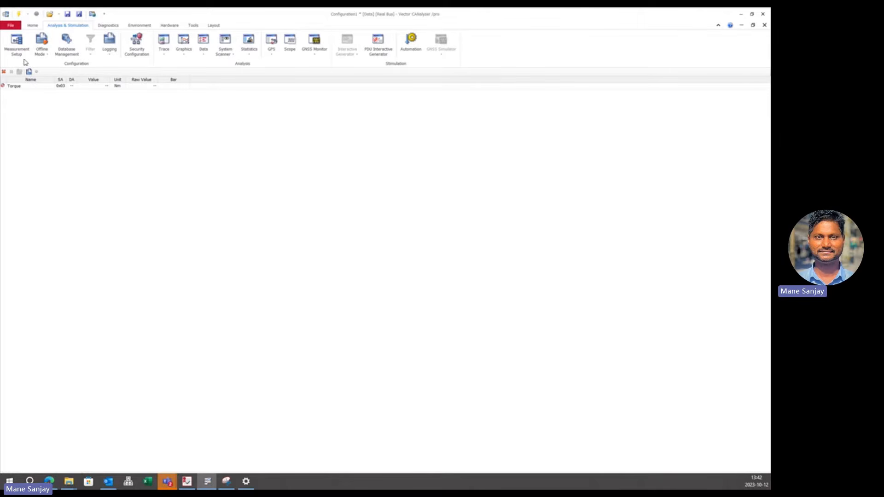
{"action": "left_click", "coordinate": [16, 42]}
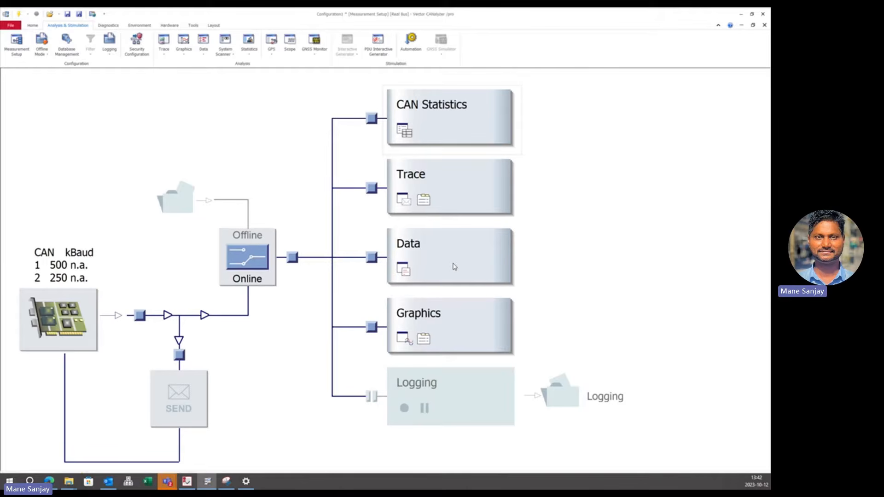
{"action": "left_click", "coordinate": [403, 339]}
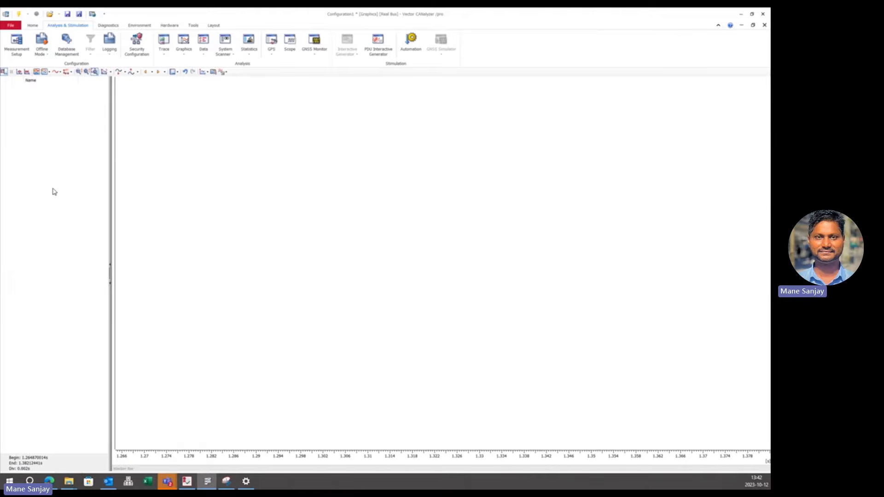
{"action": "right_click", "coordinate": [29, 132]}
{"action": "left_click", "coordinate": [41, 136]}
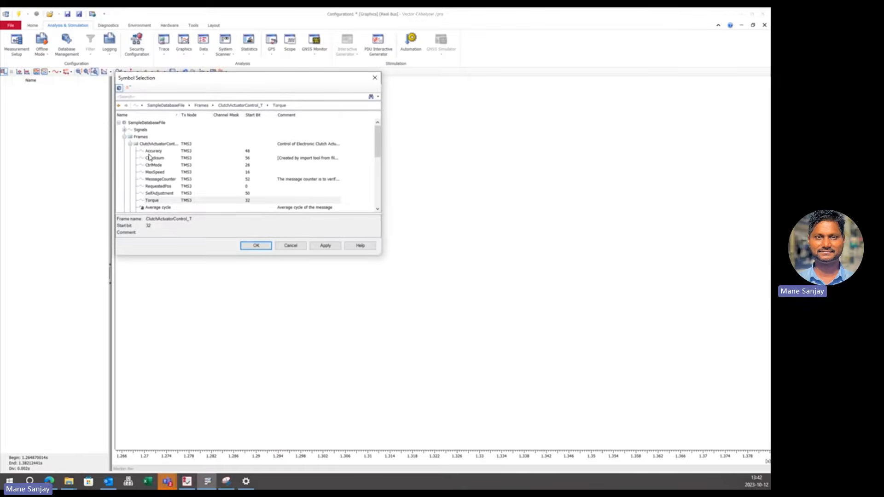
{"action": "left_click", "coordinate": [153, 151]}
{"action": "left_click", "coordinate": [258, 246]}
Add the MaxSpeed signal from the ClutchActuatorControl_T frame to the Graphics window.
{"action": "right_click", "coordinate": [55, 168]}
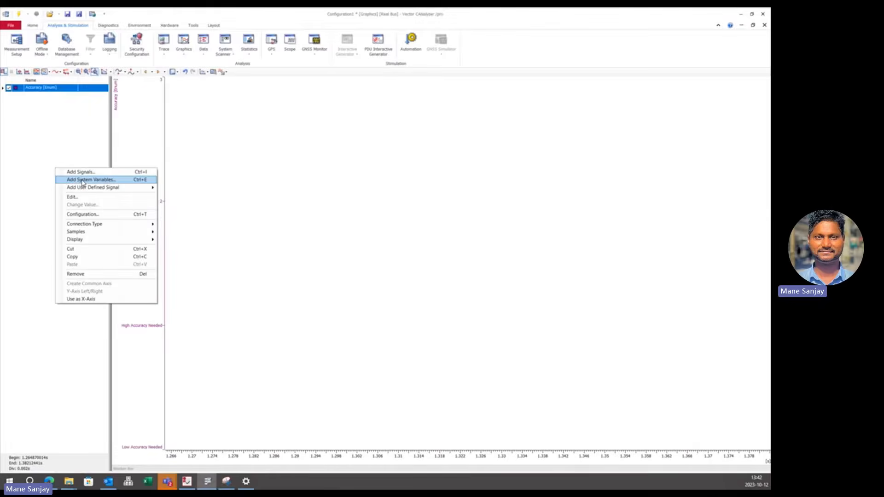
{"action": "left_click", "coordinate": [77, 173]}
{"action": "left_click", "coordinate": [157, 172]}
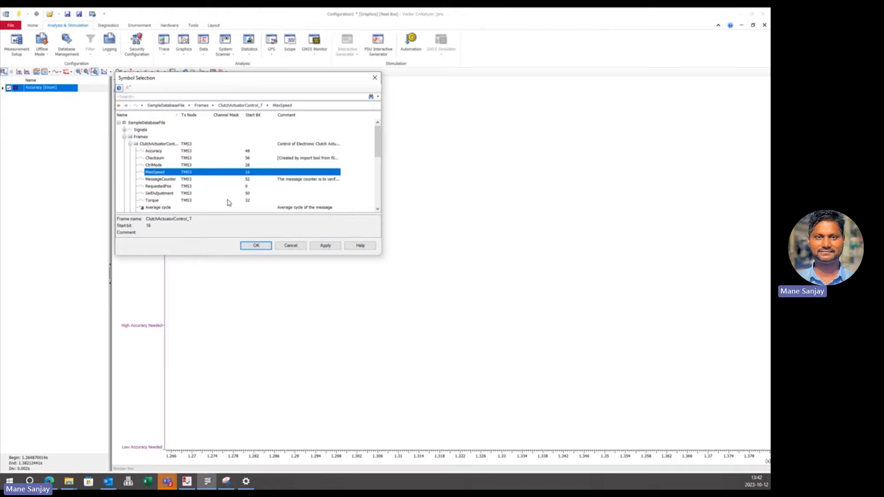
{"action": "left_click", "coordinate": [255, 246]}
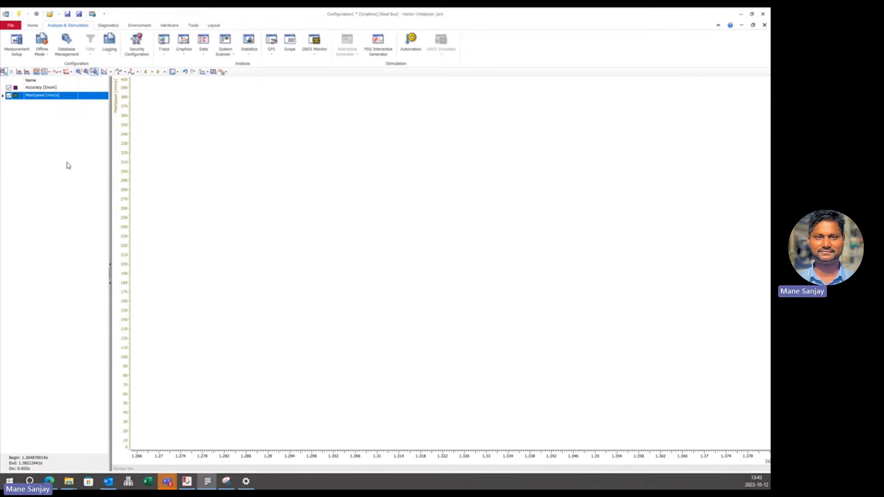
Collapse and restore the signal legend pane of the Graphics window, and apply default scaling to all Y axes.
{"action": "left_click", "coordinate": [109, 273]}
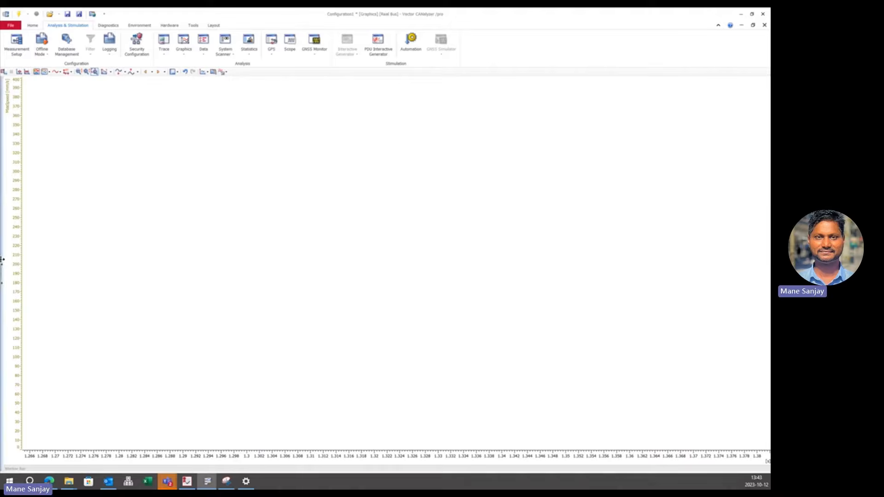
{"action": "left_click", "coordinate": [2, 268]}
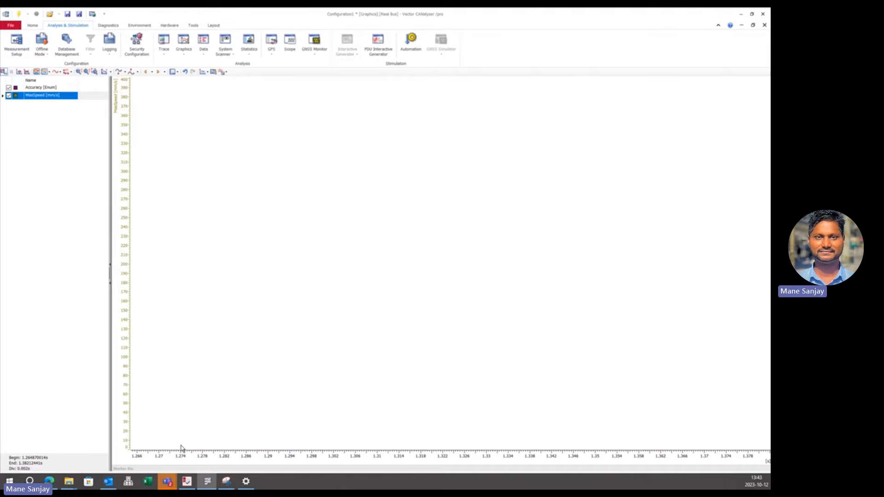
{"action": "left_click_drag", "start_coordinate": [181, 440], "coordinate": [208, 440]}
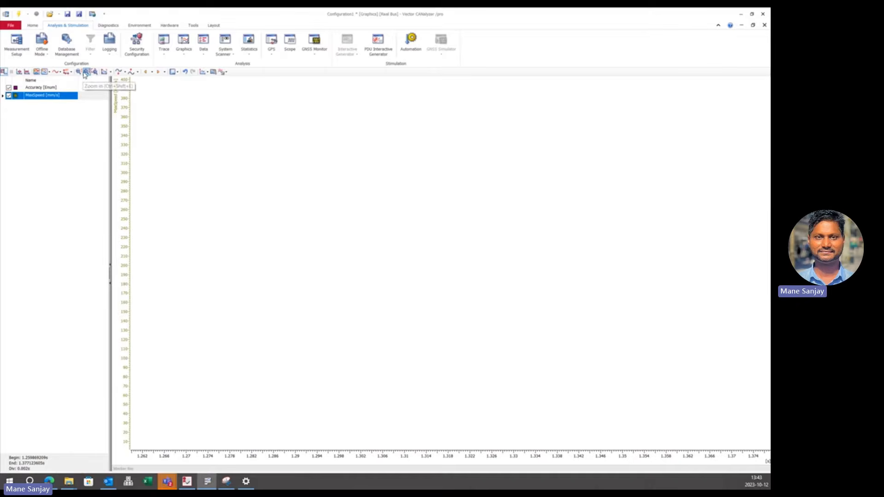
{"action": "left_click", "coordinate": [110, 72]}
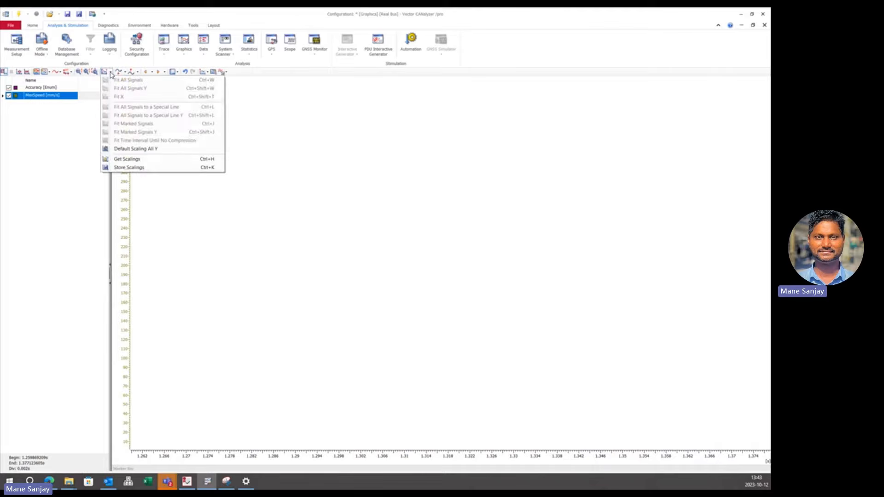
{"action": "left_click", "coordinate": [134, 149]}
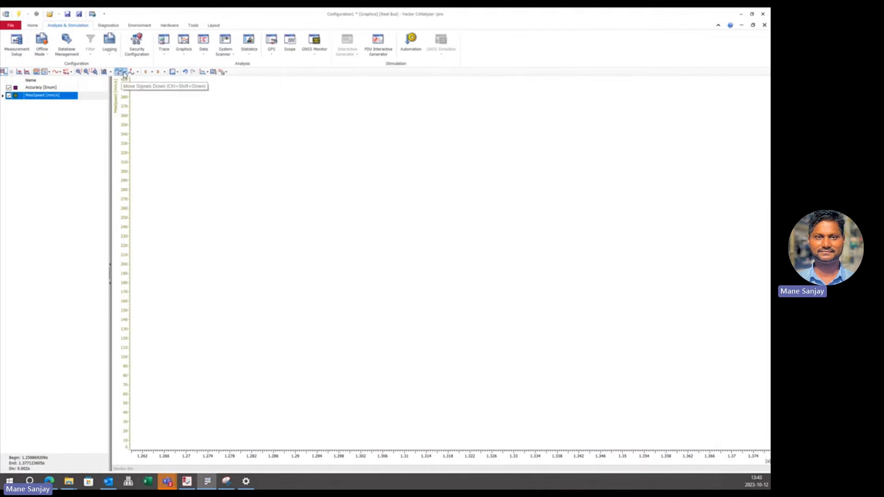
Gray out the unmarked signals in the Graphics window, and switch back to showing all signals with colors.
{"action": "left_click", "coordinate": [47, 72]}
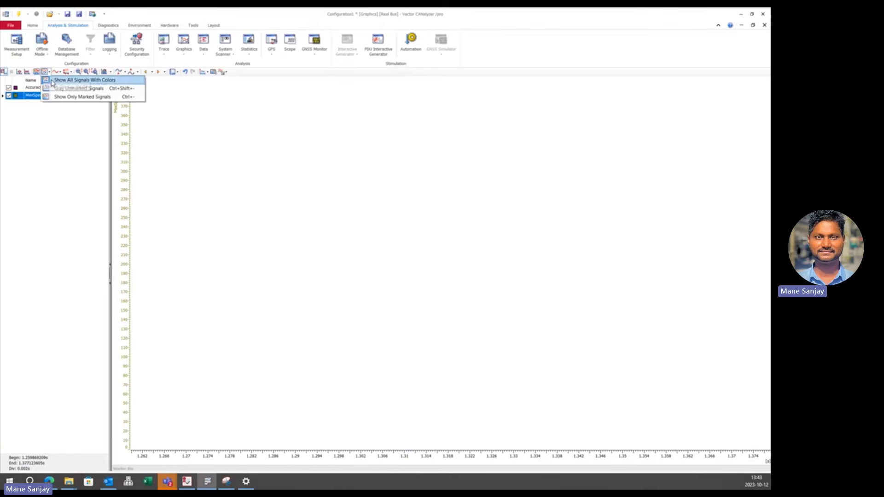
{"action": "left_click", "coordinate": [69, 88]}
{"action": "left_click", "coordinate": [47, 72]}
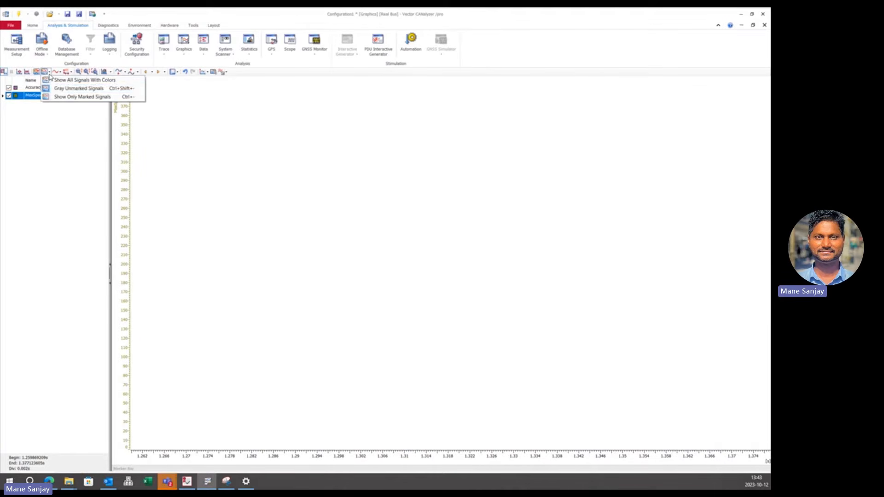
{"action": "left_click", "coordinate": [49, 74]}
{"action": "left_click", "coordinate": [49, 73]}
{"action": "left_click", "coordinate": [64, 81]}
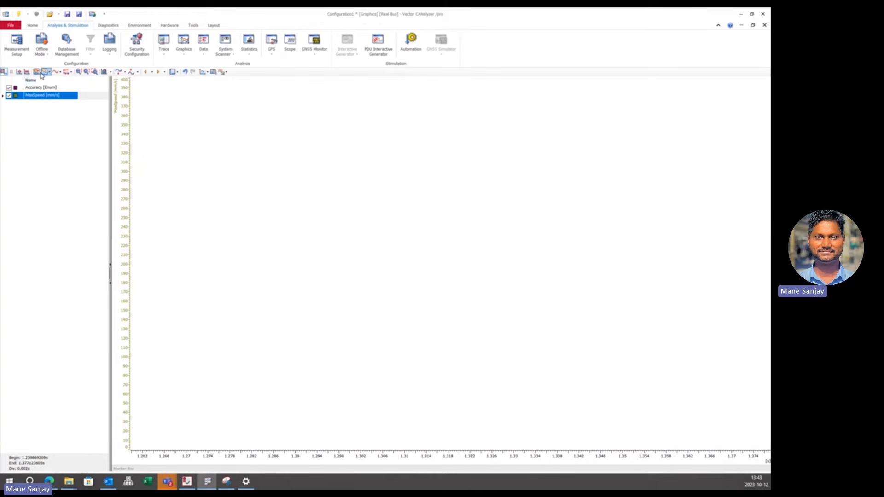
Show the Accuracy and MaxSpeed signals in separate diagrams.
{"action": "left_click", "coordinate": [37, 72]}
{"action": "left_click", "coordinate": [203, 72]}
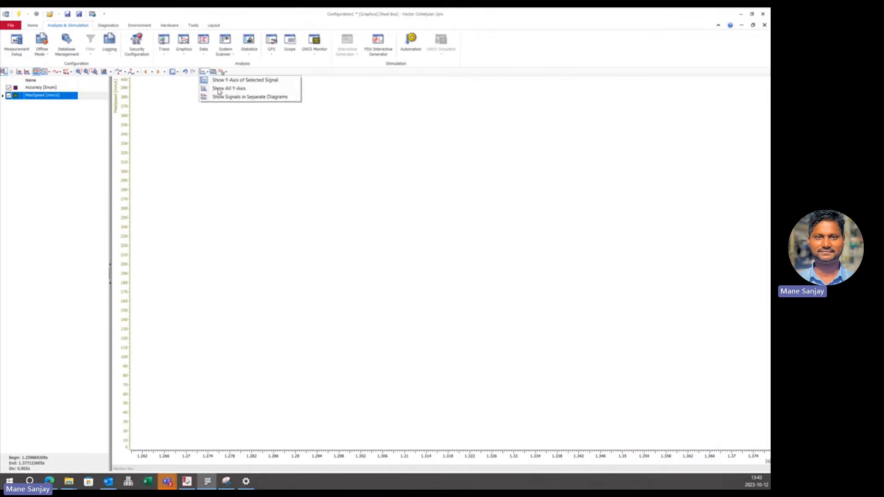
{"action": "left_click", "coordinate": [216, 97]}
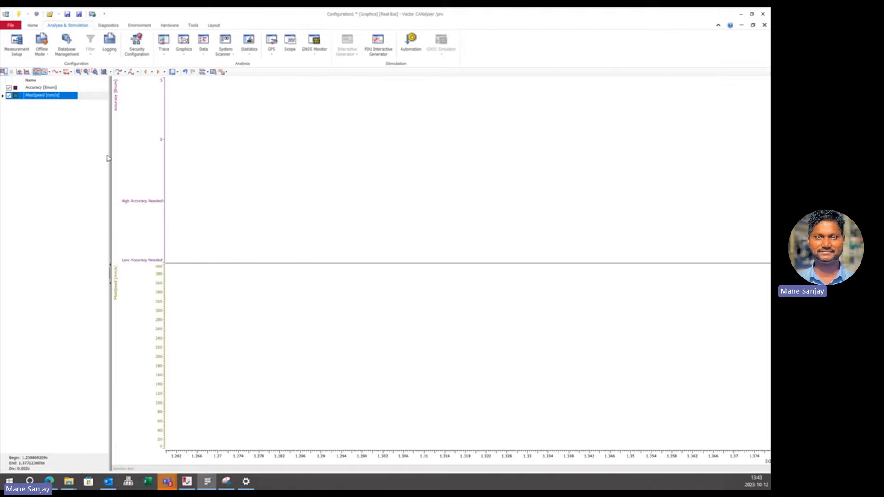
Toggle the signal legend, enable the measurement cursor and place it at about 1.294 s.
{"action": "left_click", "coordinate": [4, 72]}
{"action": "left_click", "coordinate": [4, 72]}
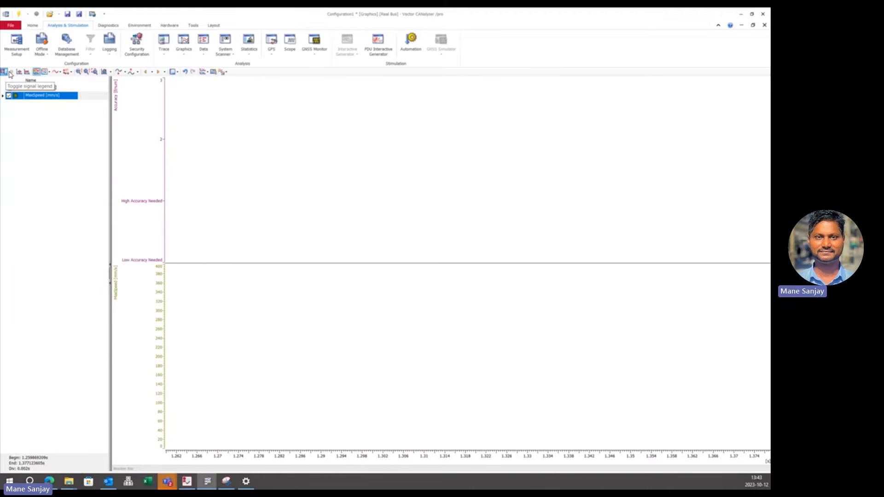
{"action": "left_click", "coordinate": [18, 72]}
{"action": "left_click_drag", "start_coordinate": [467, 201], "coordinate": [330, 202]}
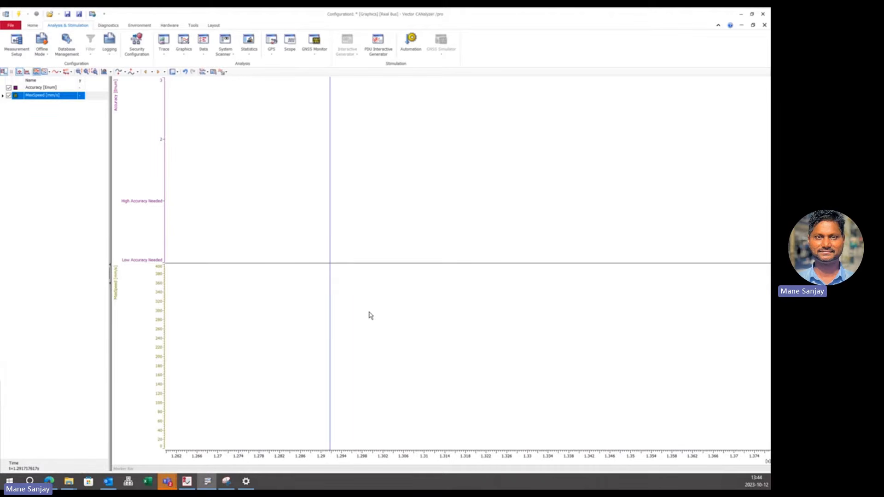
{"action": "left_click_drag", "start_coordinate": [329, 187], "coordinate": [341, 193]}
Examine the time range around the measurement cursor at a much finer scale, and close the Graphics window.
{"action": "scroll", "coordinate": [340, 324], "scroll_direction": "up", "scroll_amount": 3}
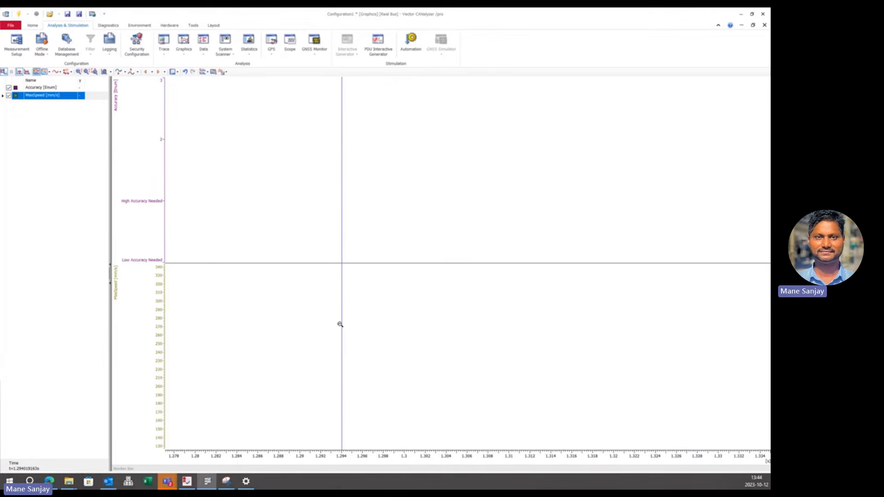
{"action": "scroll", "coordinate": [339, 325], "scroll_direction": "up", "scroll_amount": 3}
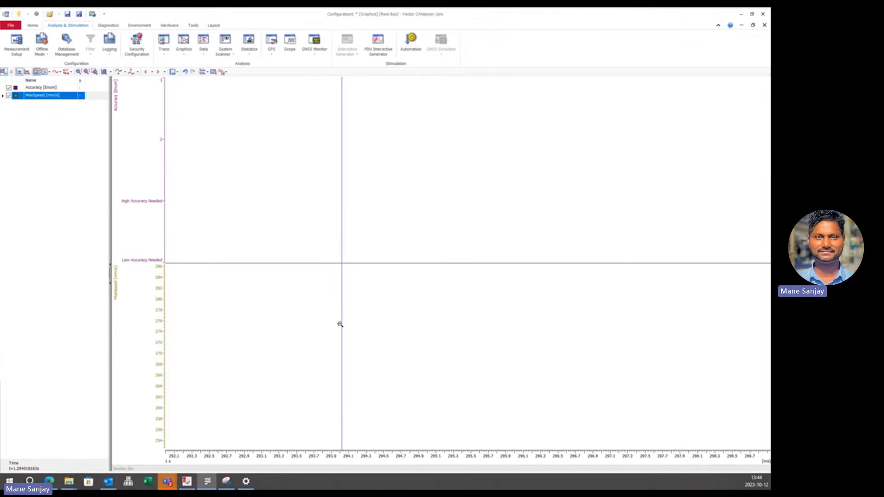
{"action": "scroll", "coordinate": [340, 325], "scroll_direction": "up", "scroll_amount": 4}
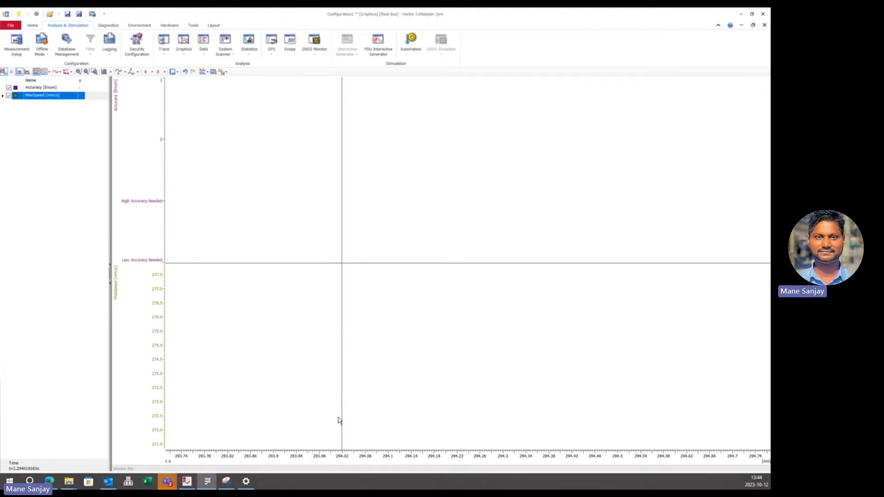
{"action": "scroll", "coordinate": [340, 418], "scroll_direction": "up", "scroll_amount": 2}
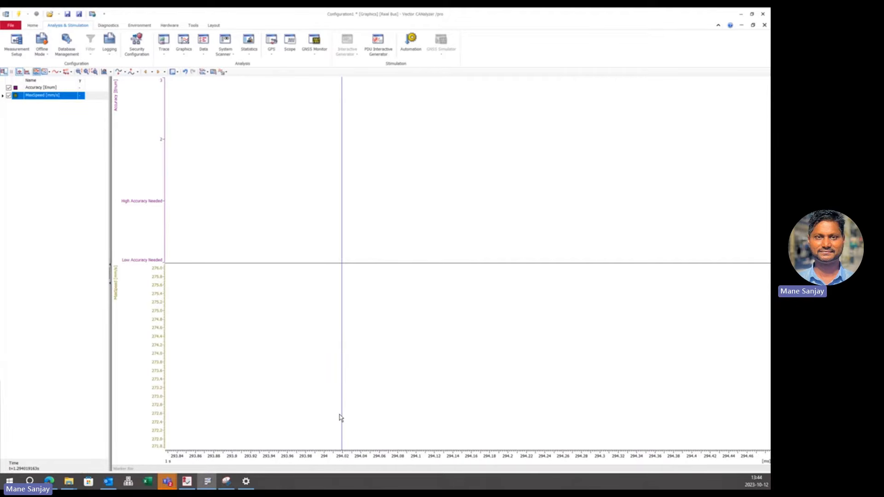
{"action": "scroll", "coordinate": [340, 417], "scroll_direction": "up", "scroll_amount": 5}
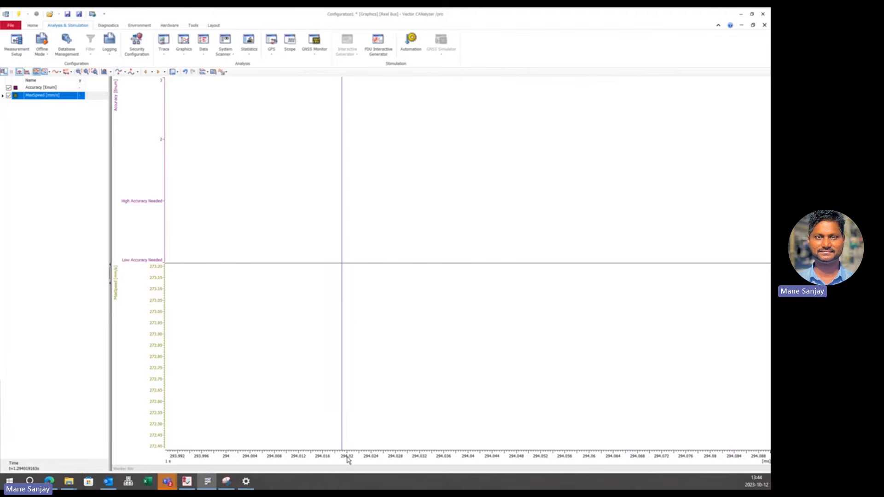
{"action": "scroll", "coordinate": [341, 450], "scroll_direction": "up", "scroll_amount": 4}
{"action": "scroll", "coordinate": [343, 451], "scroll_direction": "up", "scroll_amount": 2}
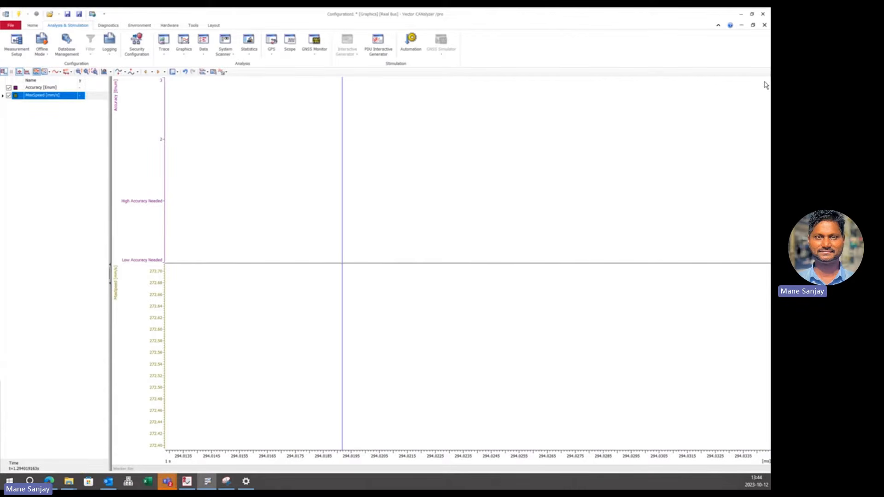
{"action": "left_click", "coordinate": [763, 28]}
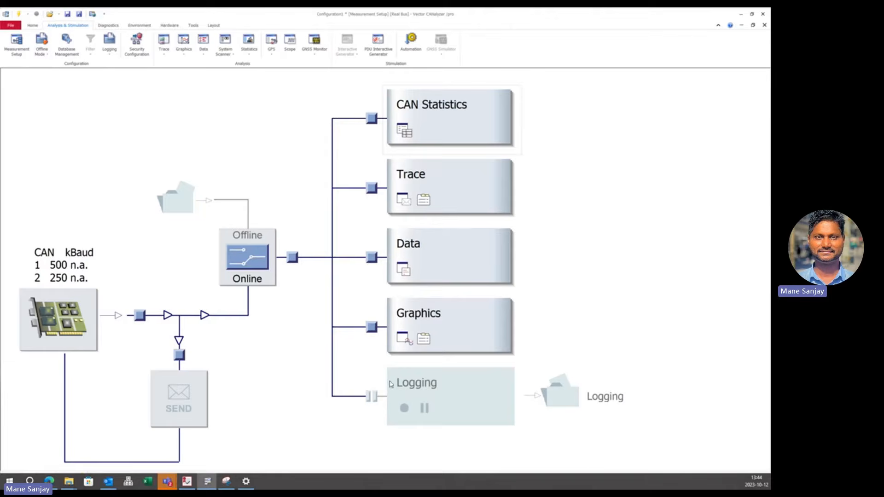
Deactivate and reactivate the Graphics branch of the Measurement Setup twice.
{"action": "left_click", "coordinate": [372, 327]}
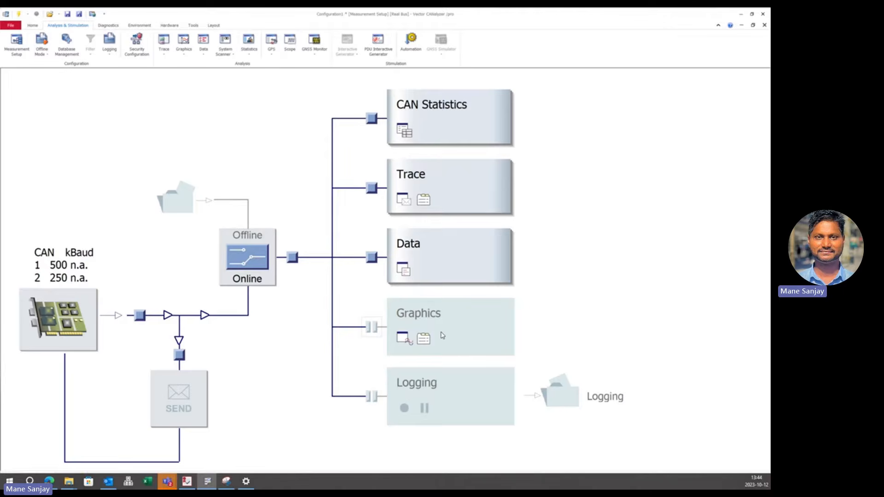
{"action": "left_click", "coordinate": [375, 328]}
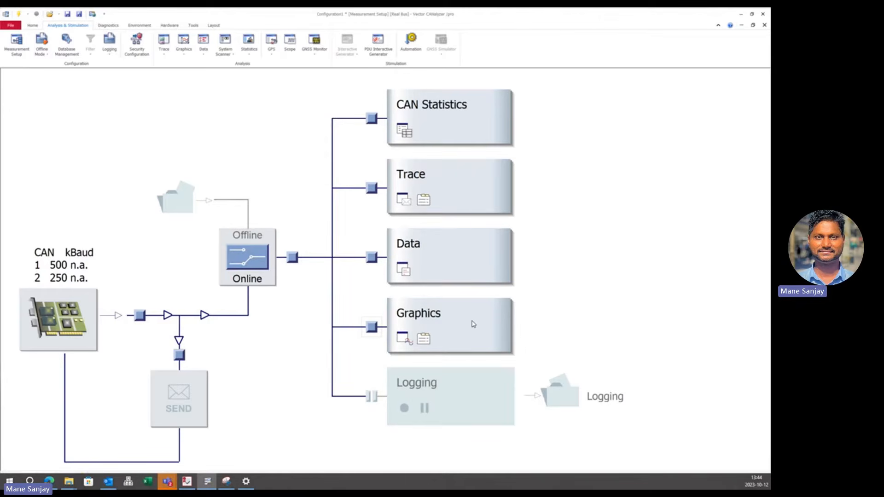
{"action": "key", "text": "space"}
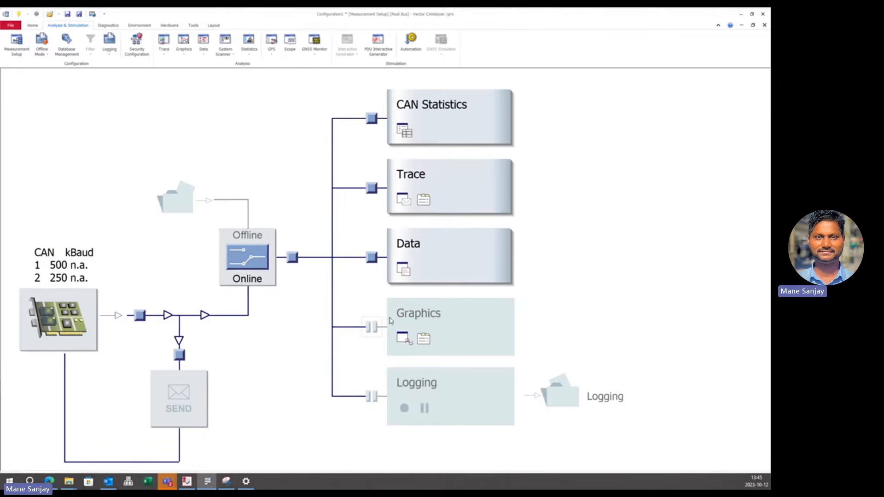
{"action": "left_click", "coordinate": [373, 327]}
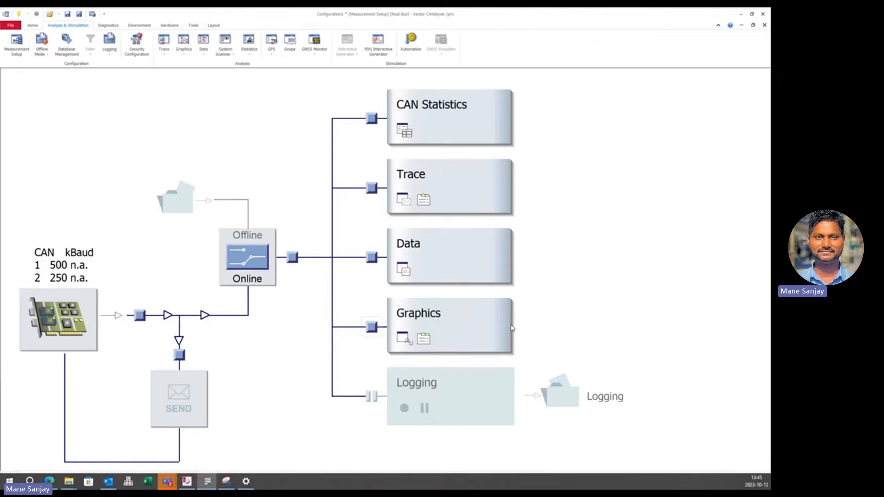
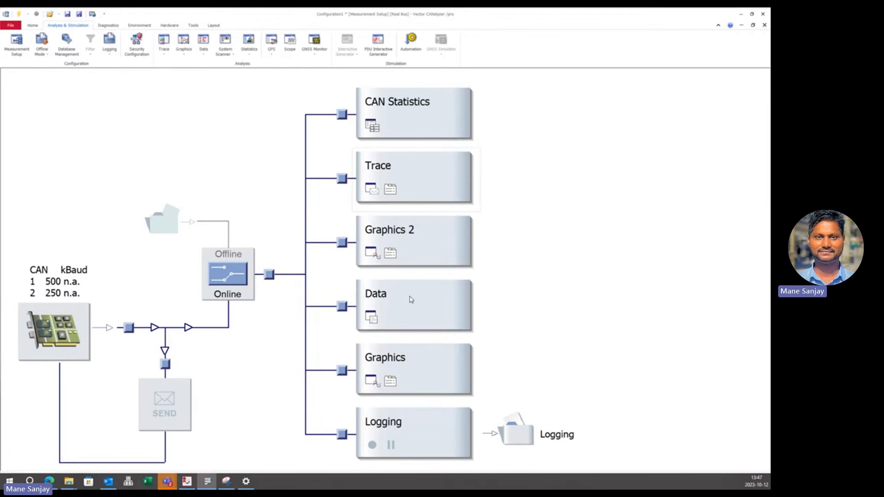
Remove the Graphics 2 block from the Measurement Setup.
{"action": "right_click", "coordinate": [427, 255]}
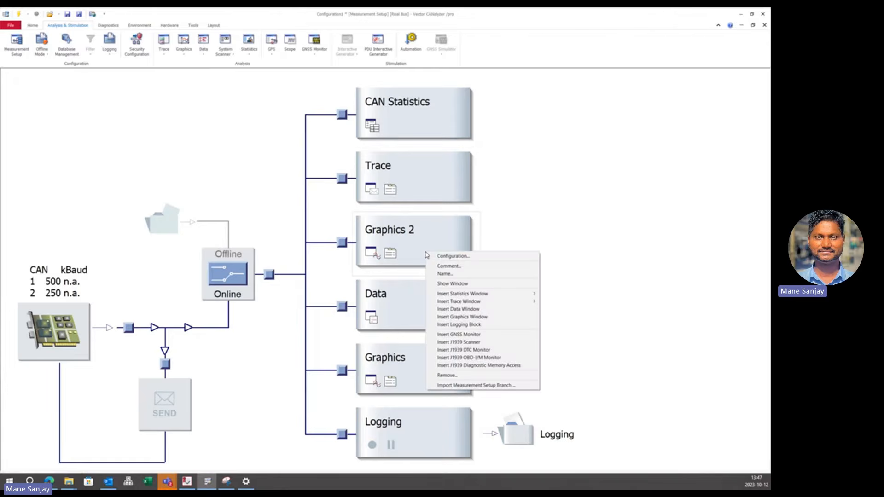
{"action": "left_click", "coordinate": [456, 375]}
{"action": "left_click", "coordinate": [386, 271]}
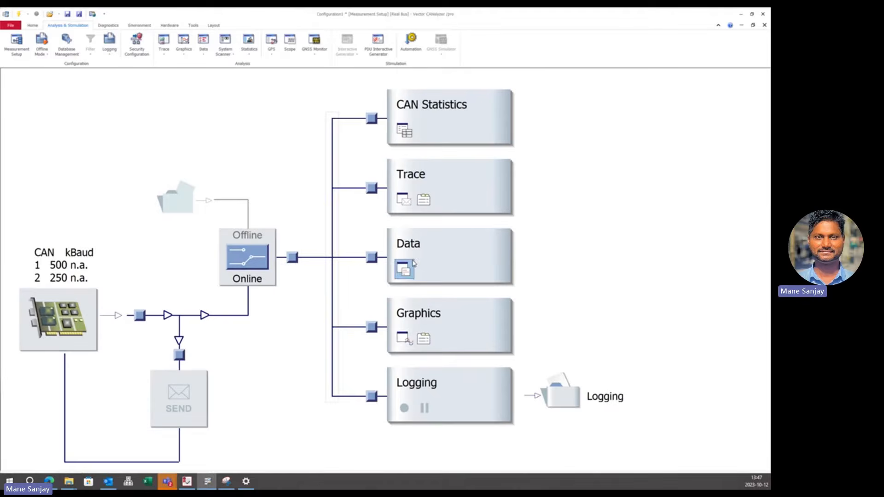
Insert a J1939 DTC Monitor at the Graphics block and enlarge its Diagnostic Trouble Code pane.
{"action": "right_click", "coordinate": [454, 317]}
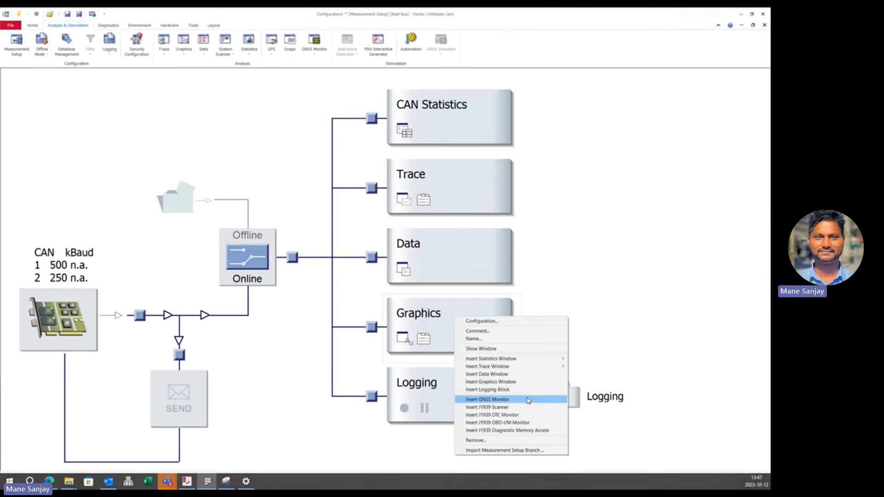
{"action": "left_click", "coordinate": [506, 416]}
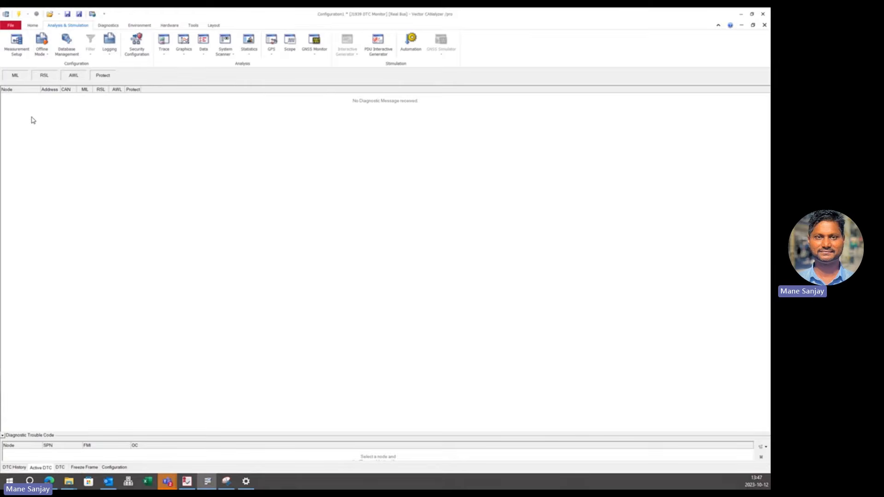
{"action": "left_click_drag", "start_coordinate": [61, 432], "coordinate": [65, 378]}
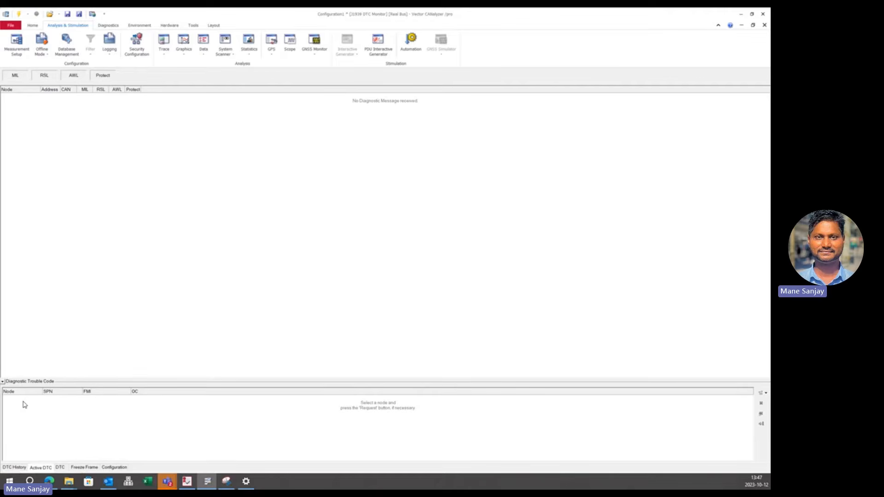
Review the DTC History, Active DTC, DTC, Freeze Frame and Configuration views of the J1939 DTC Monitor, ending on DTC History.
{"action": "left_click", "coordinate": [16, 468]}
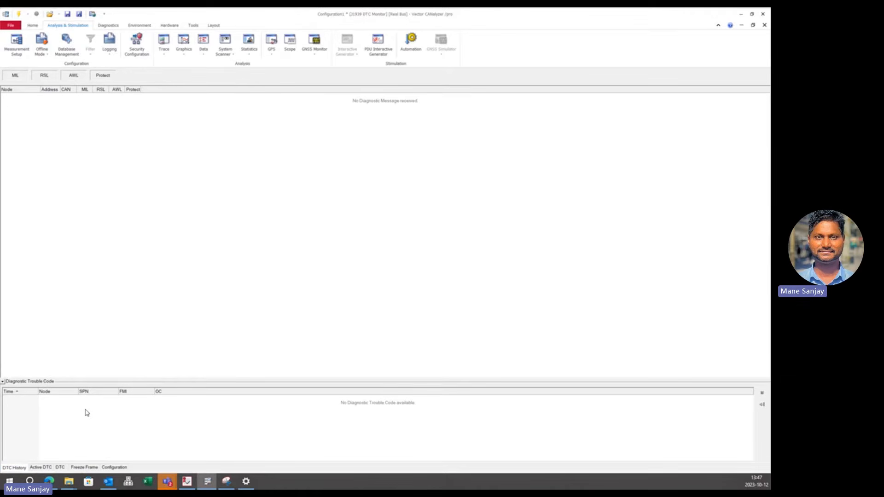
{"action": "left_click", "coordinate": [41, 465]}
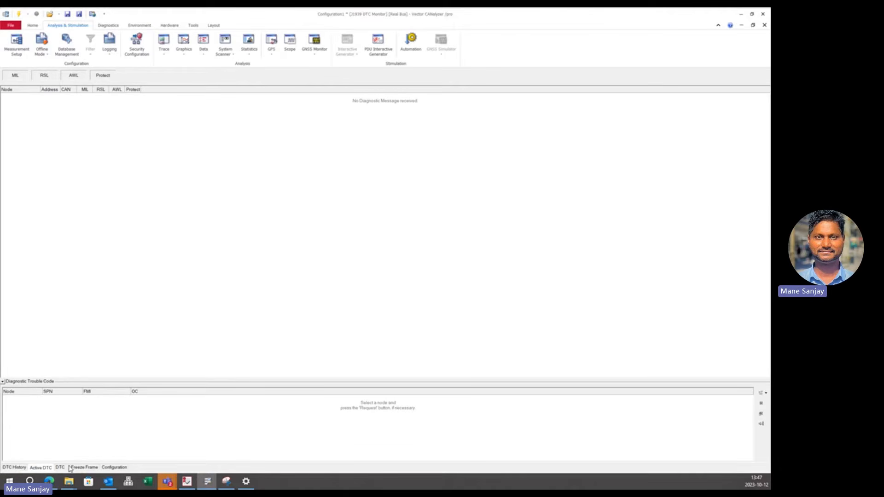
{"action": "left_click", "coordinate": [16, 467]}
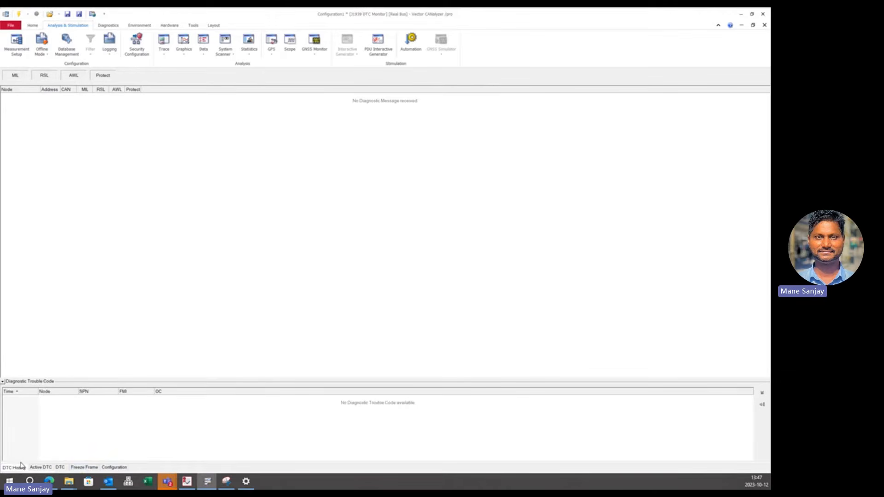
{"action": "left_click", "coordinate": [61, 467]}
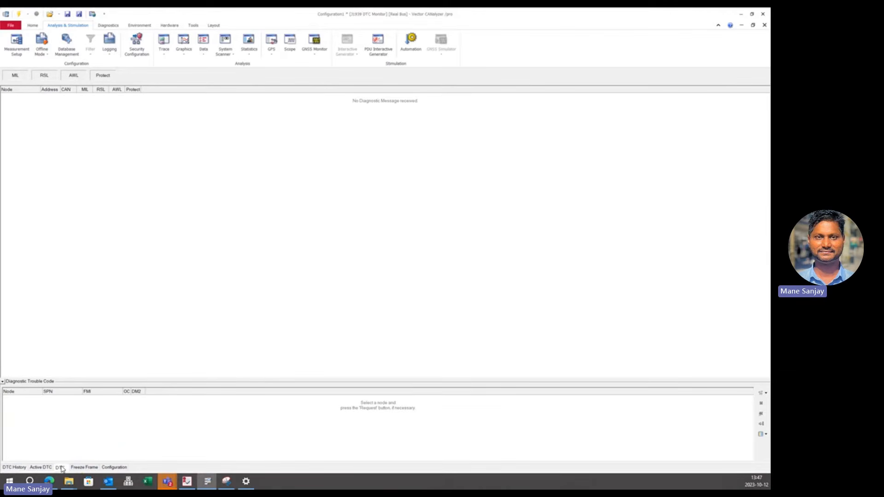
{"action": "left_click", "coordinate": [91, 468]}
{"action": "left_click", "coordinate": [114, 468]}
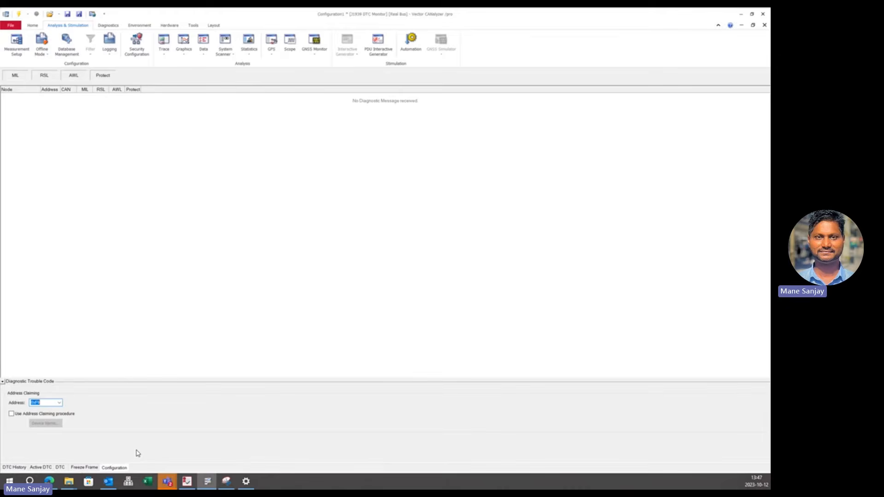
{"action": "left_click", "coordinate": [15, 468]}
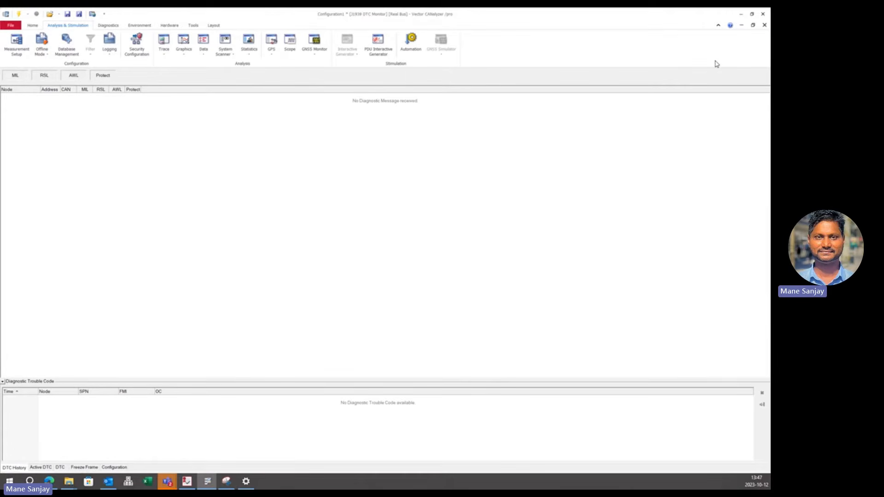
Reopen the J1939 DTC Monitor from its block, close its window and maximize the Measurement Setup.
{"action": "left_click", "coordinate": [764, 25]}
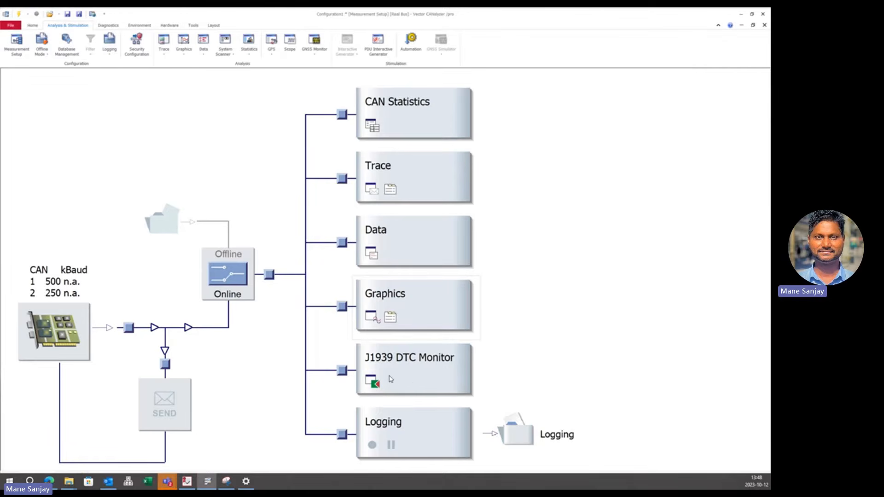
{"action": "left_click", "coordinate": [411, 379]}
{"action": "double_click", "coordinate": [411, 379]}
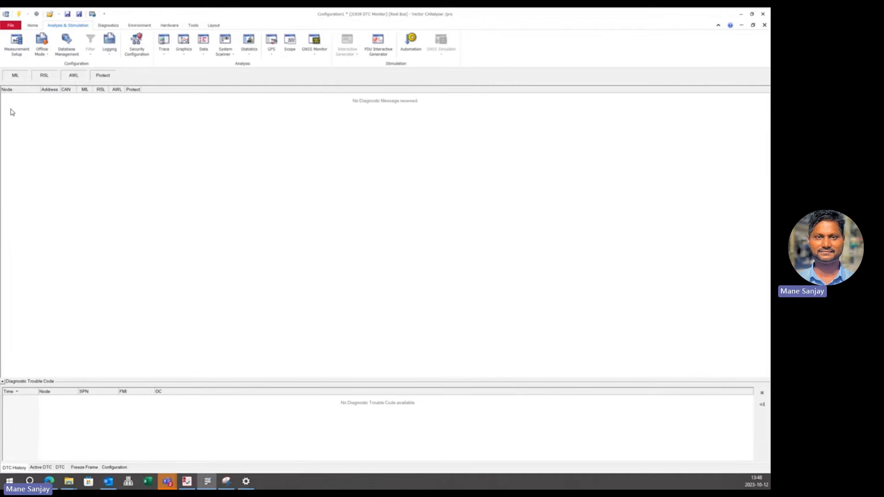
{"action": "left_click", "coordinate": [752, 27]}
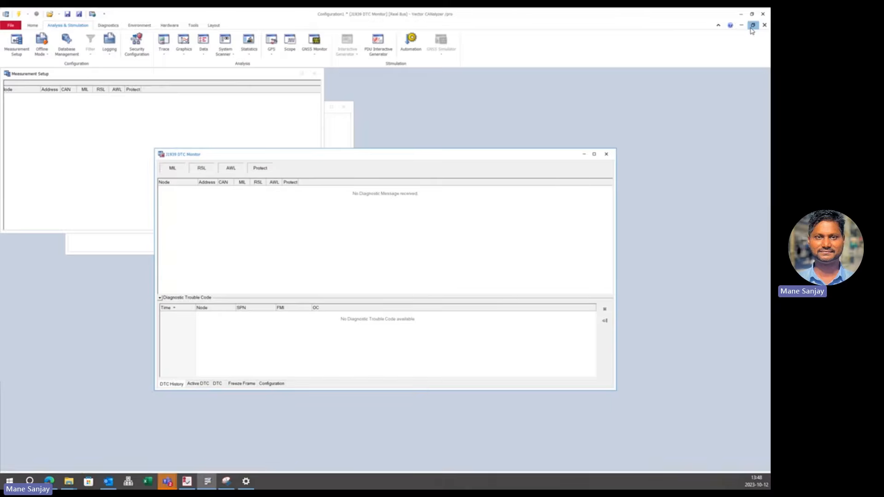
{"action": "left_click", "coordinate": [605, 154]}
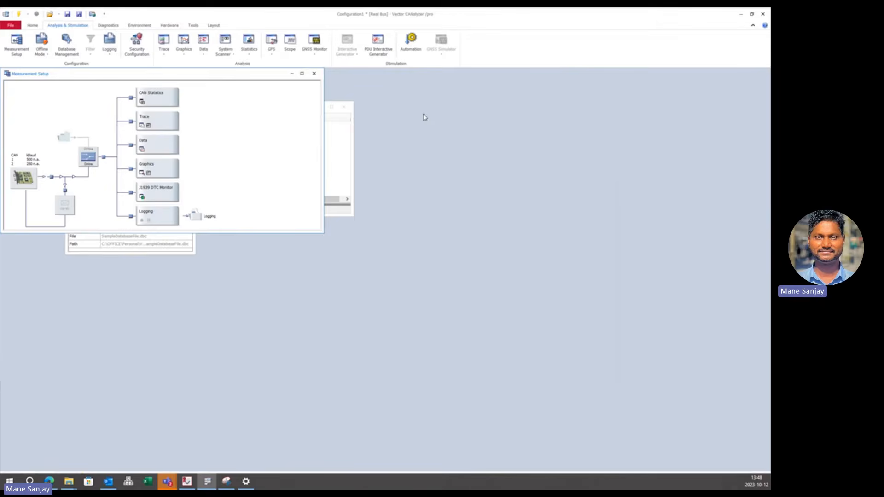
{"action": "left_click", "coordinate": [302, 74]}
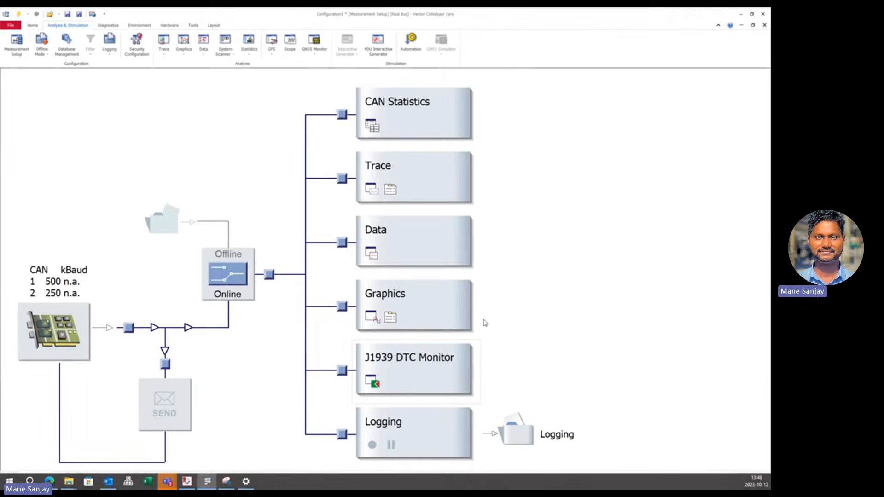
Review the commands for inserting further windows and monitors at the J1939 DTC Monitor block.
{"action": "right_click", "coordinate": [430, 382]}
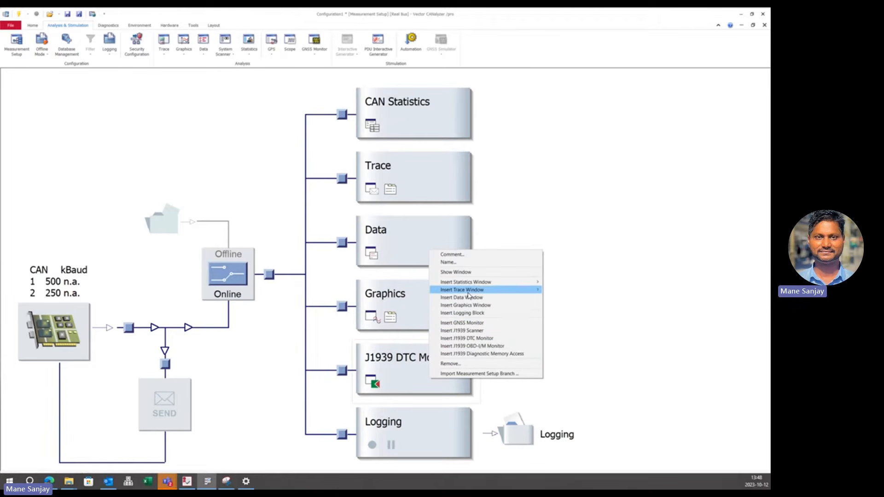
{"action": "mouse_move", "coordinate": [467, 293]}
{"action": "left_click", "coordinate": [636, 225]}
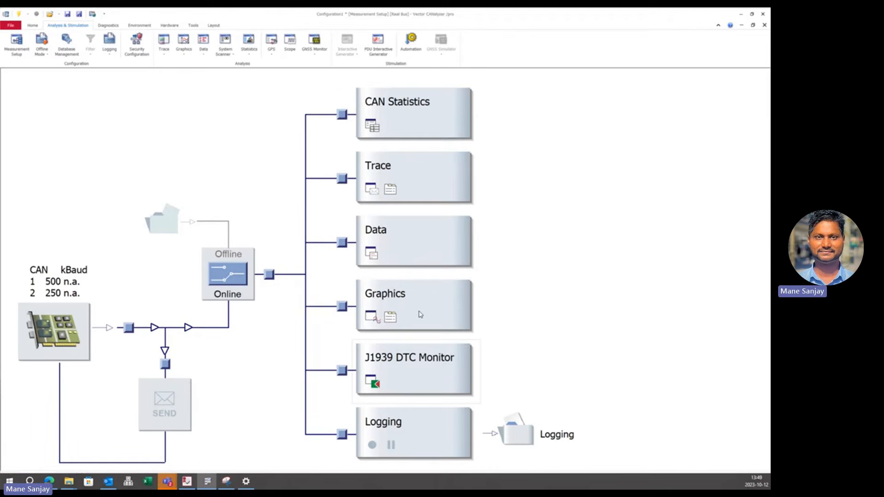
Remove the SampleDatabaseFile database from CAN Channel 1 in Database Management.
{"action": "left_click", "coordinate": [70, 48]}
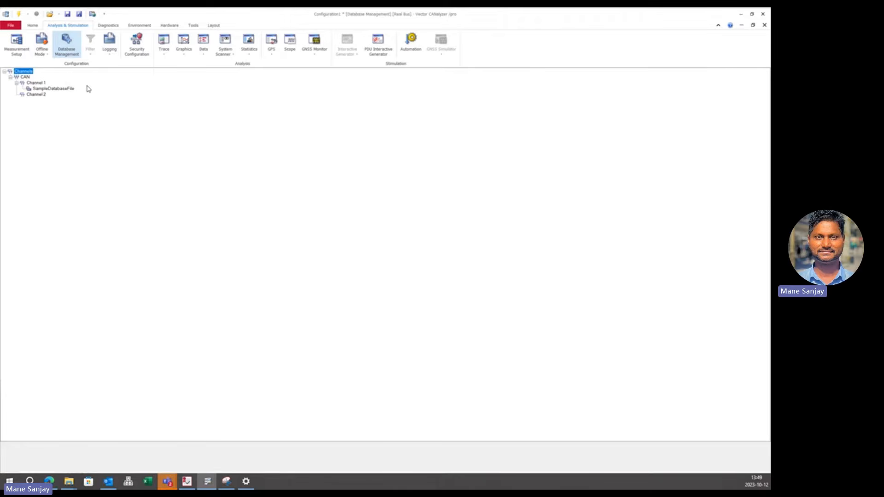
{"action": "right_click", "coordinate": [46, 90]}
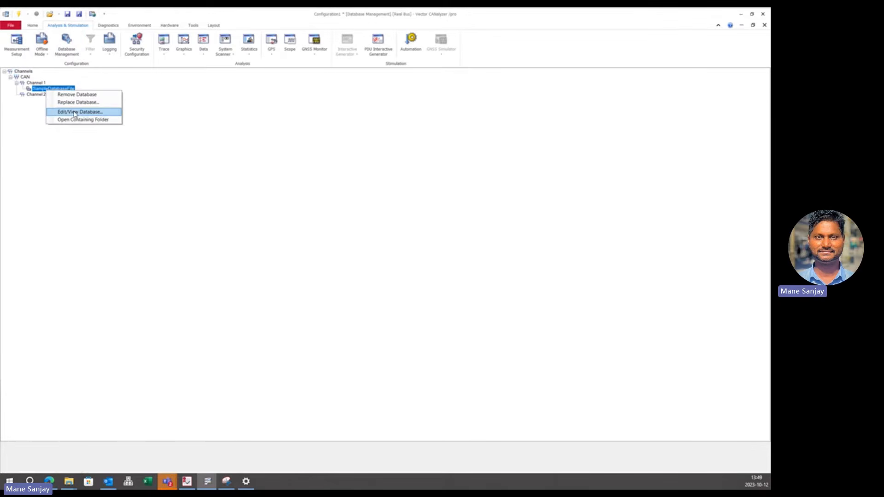
{"action": "left_click", "coordinate": [72, 96]}
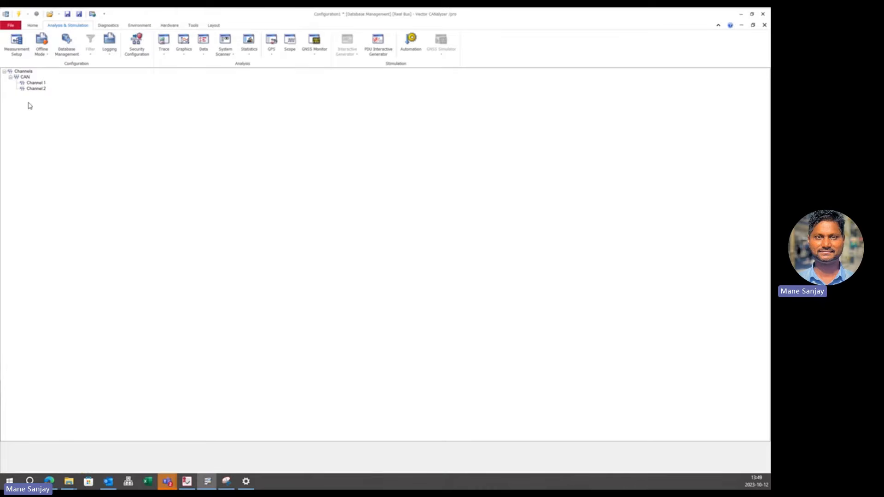
Add the SampleDatabaseFile database to CAN Channel 1 again.
{"action": "right_click", "coordinate": [35, 84]}
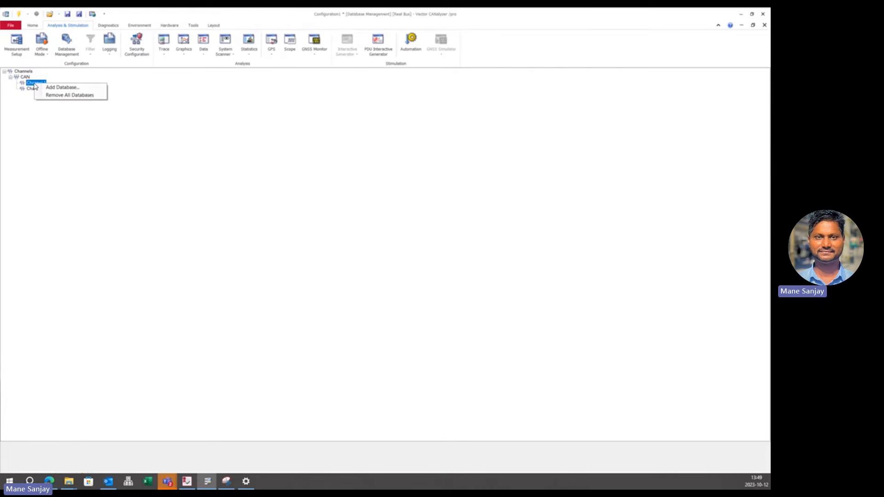
{"action": "left_click", "coordinate": [44, 87]}
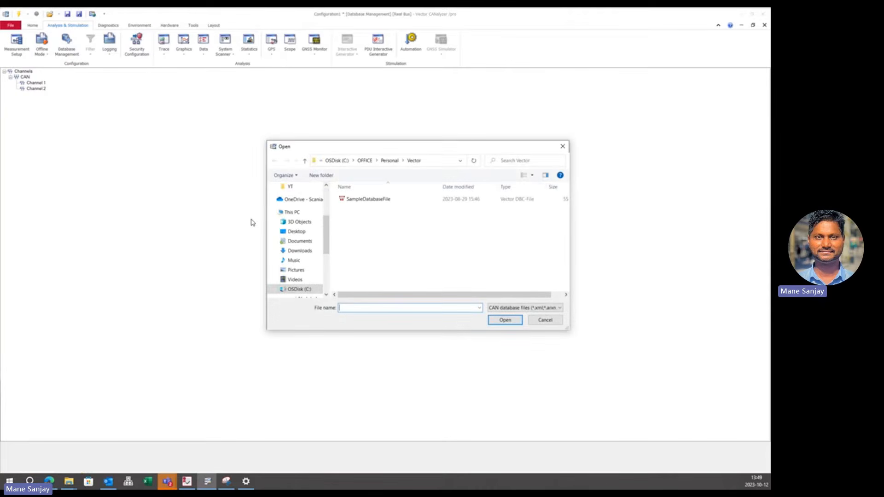
{"action": "left_click", "coordinate": [381, 200]}
{"action": "left_click", "coordinate": [499, 322]}
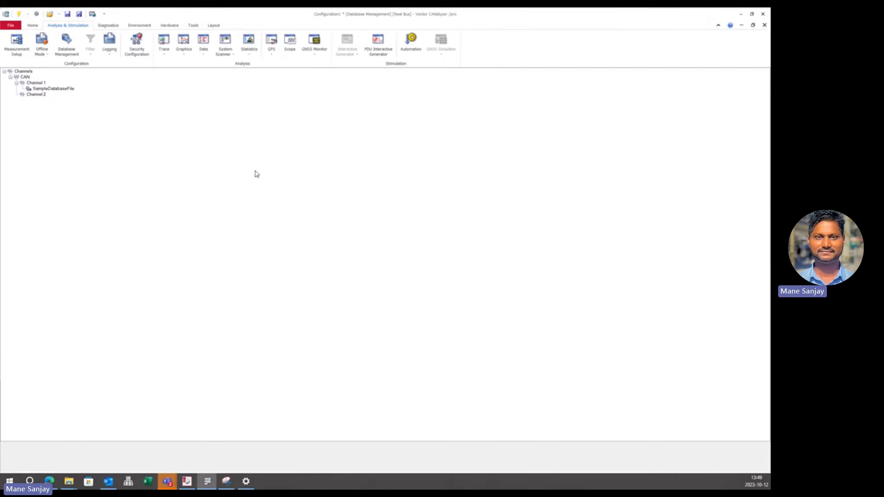
Add the SampleDatabaseFile database to CAN Channel 2.
{"action": "right_click", "coordinate": [33, 94]}
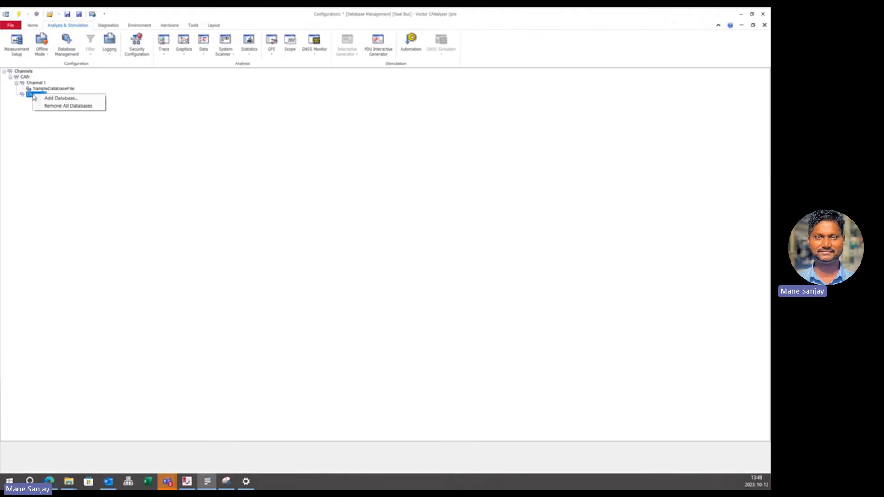
{"action": "left_click", "coordinate": [53, 98]}
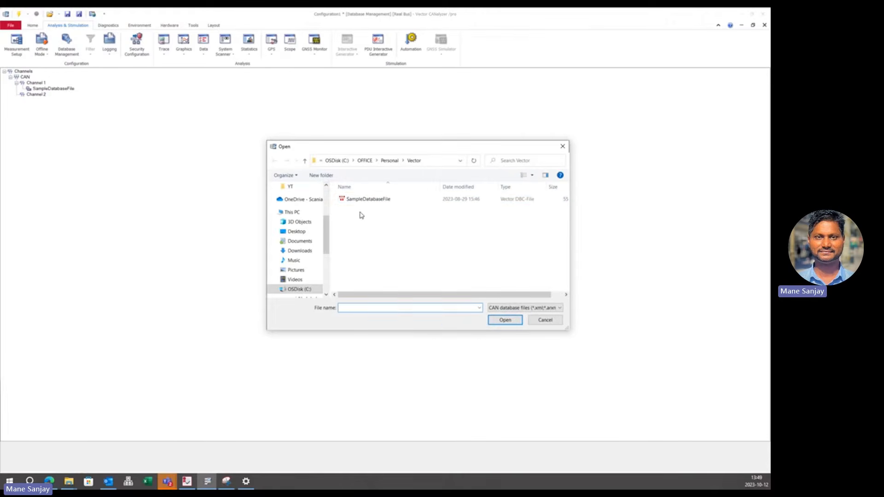
{"action": "left_click", "coordinate": [368, 200]}
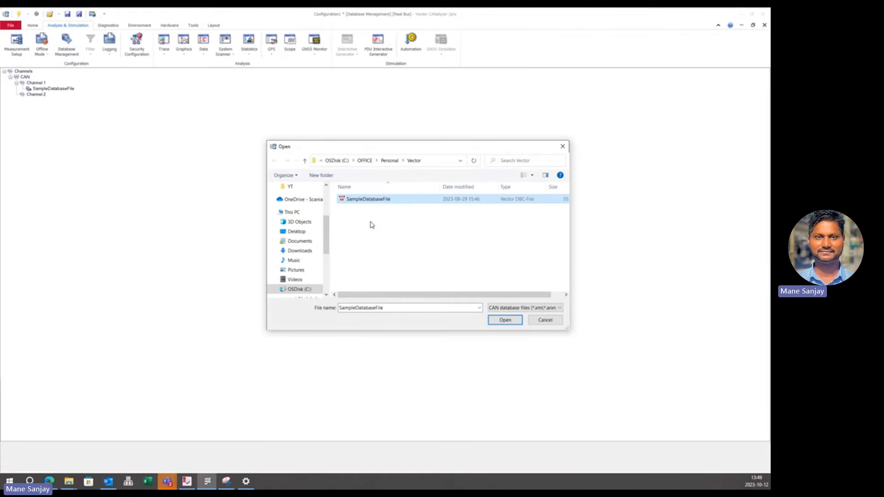
{"action": "left_click", "coordinate": [504, 320]}
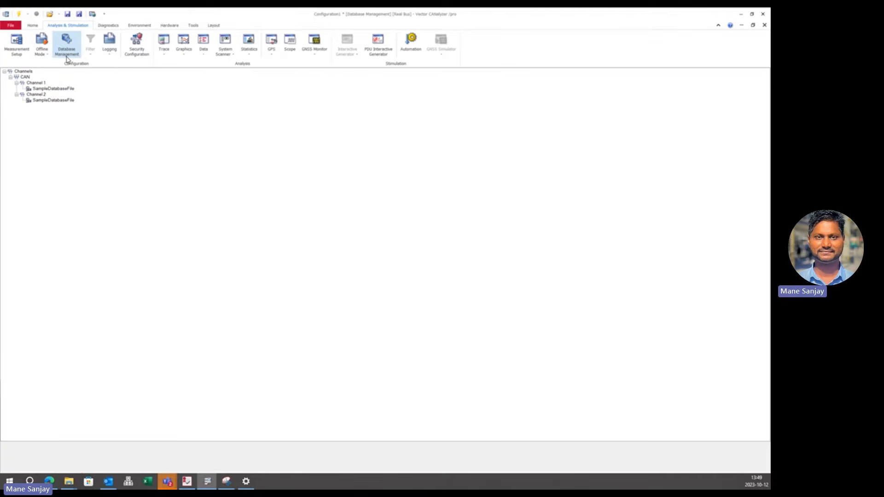
Review the database commands available for Channel 1 and for the SampleDatabaseFile under Channel 2.
{"action": "left_click", "coordinate": [33, 83]}
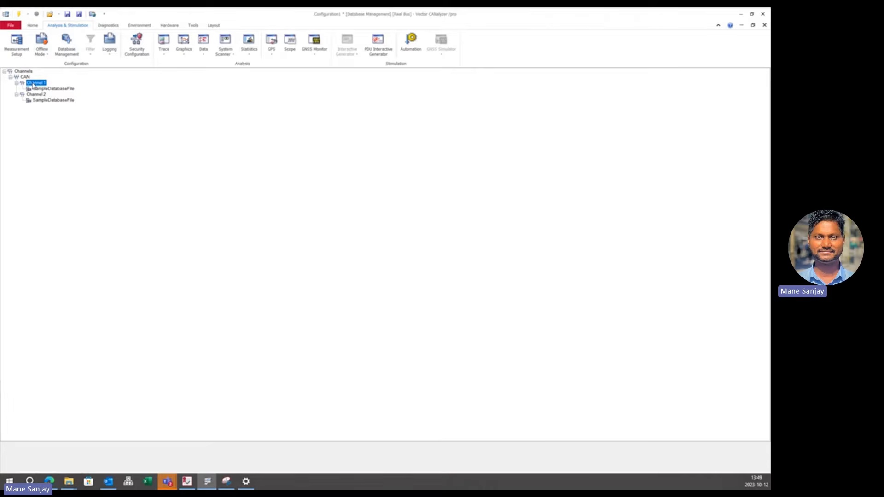
{"action": "right_click", "coordinate": [33, 84]}
{"action": "left_click", "coordinate": [94, 124]}
{"action": "right_click", "coordinate": [41, 101]}
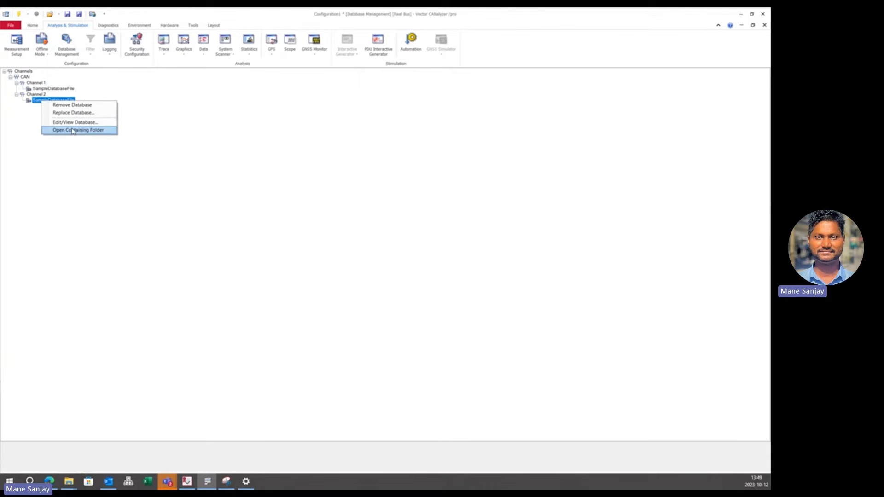
{"action": "left_click", "coordinate": [188, 119]}
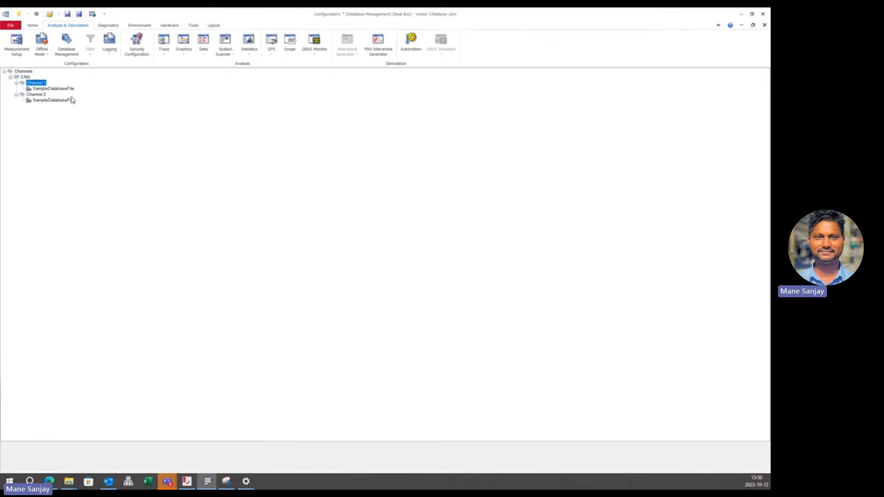
Switch the Measurement Setup to offline mode, and open and cancel the selection of logging files for an offline source.
{"action": "left_click", "coordinate": [21, 49]}
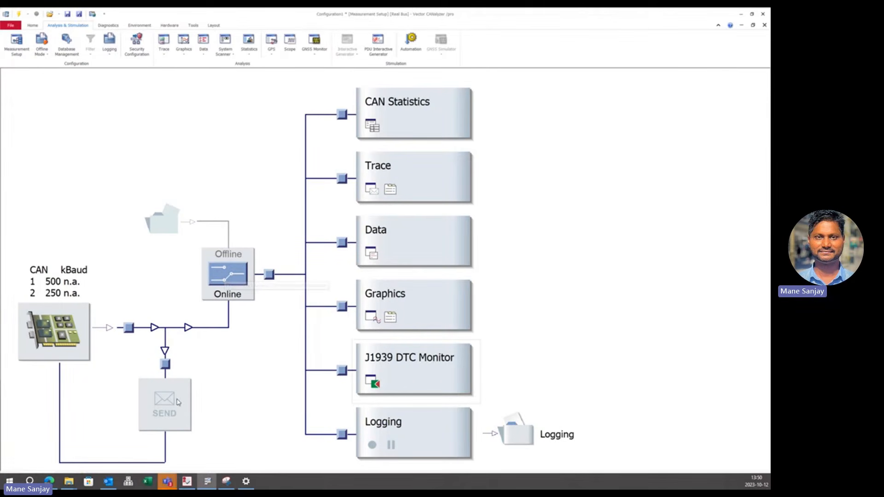
{"action": "double_click", "coordinate": [226, 276]}
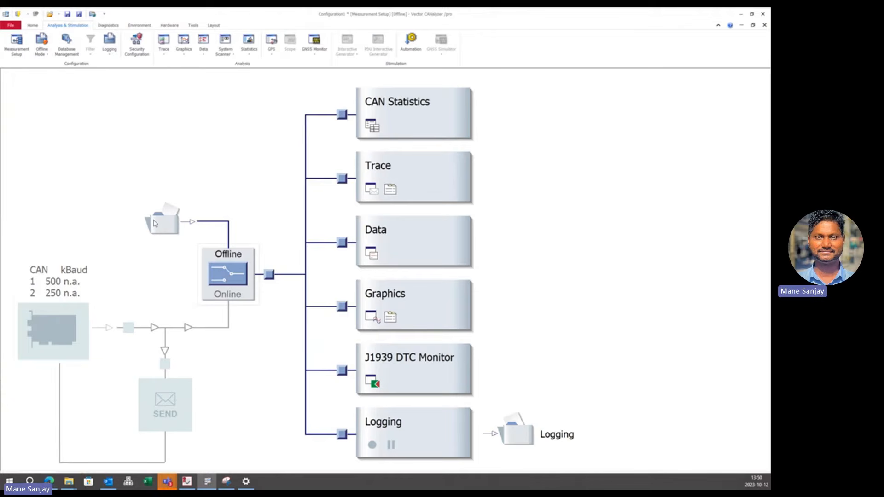
{"action": "double_click", "coordinate": [174, 225]}
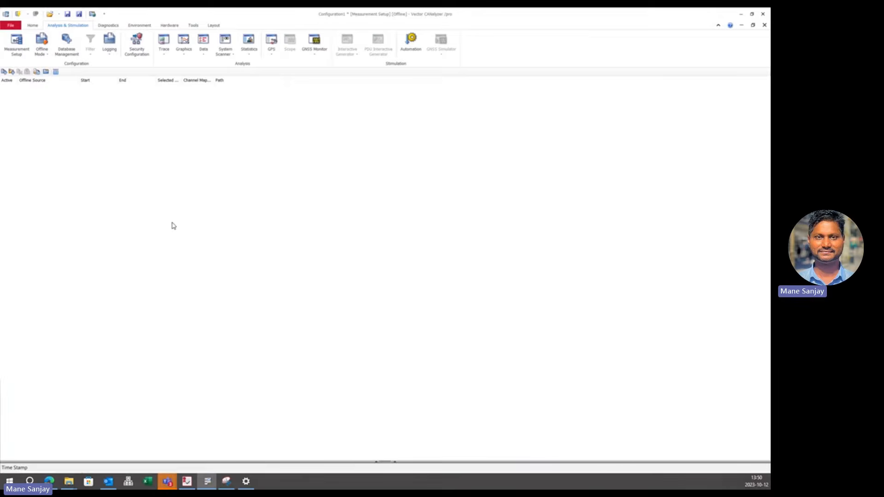
{"action": "right_click", "coordinate": [119, 126]}
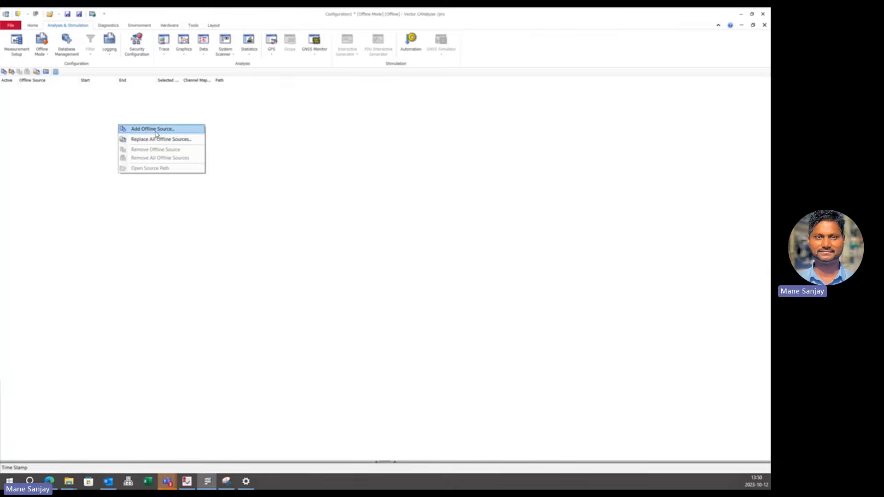
{"action": "left_click", "coordinate": [154, 129]}
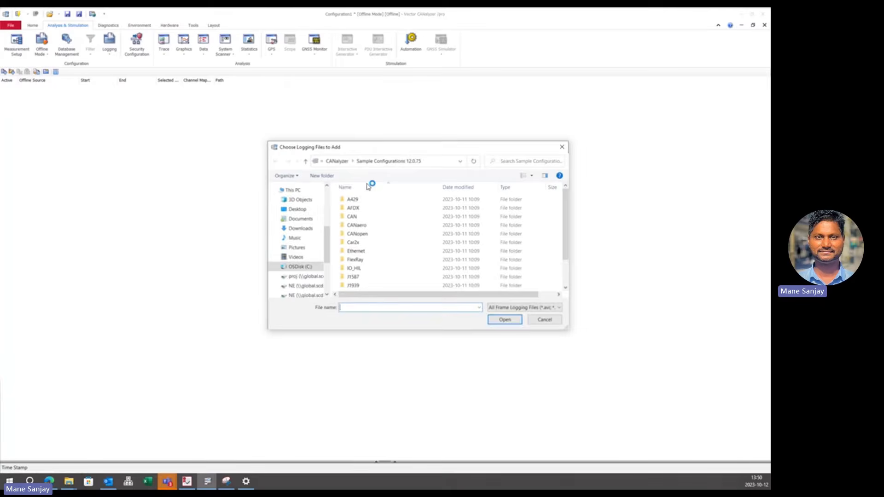
{"action": "left_click", "coordinate": [562, 146]}
Return to the Measurement Setup and switch it back to online mode.
{"action": "left_click", "coordinate": [19, 52]}
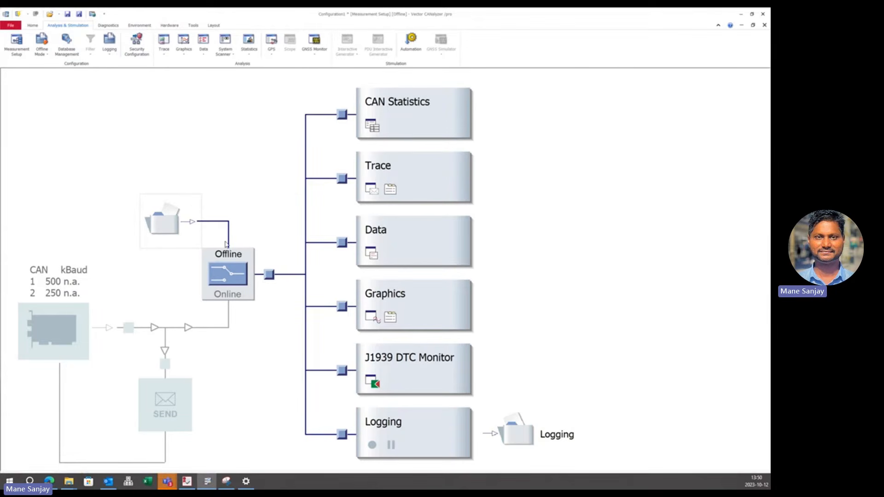
{"action": "left_click", "coordinate": [224, 276]}
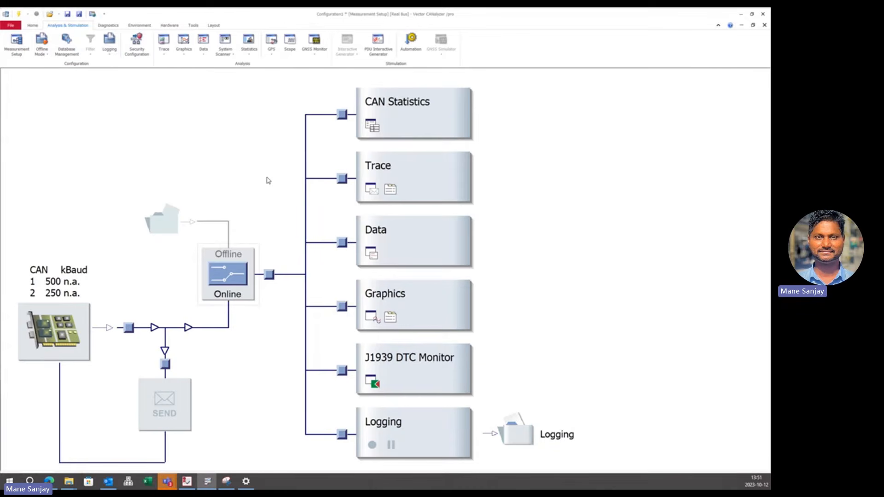
Review the nodes, filters and generators that can be inserted at the hotspot ahead of the SEND block.
{"action": "right_click", "coordinate": [165, 365]}
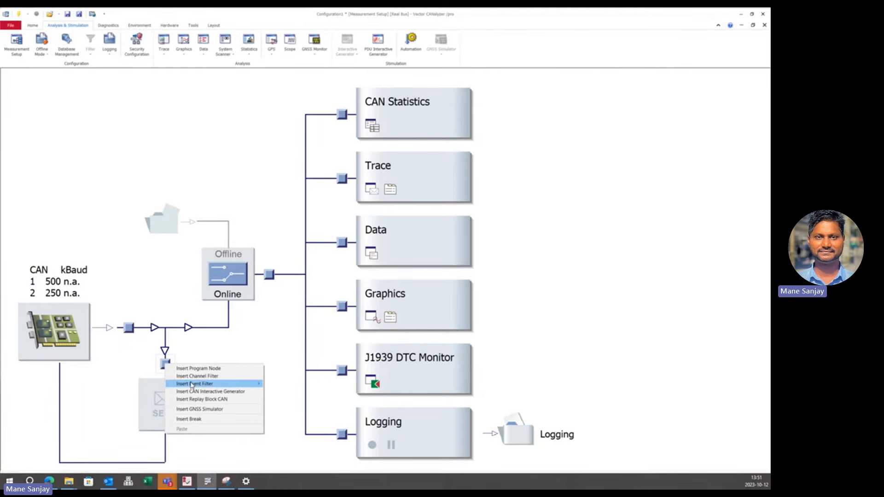
{"action": "mouse_move", "coordinate": [192, 385]}
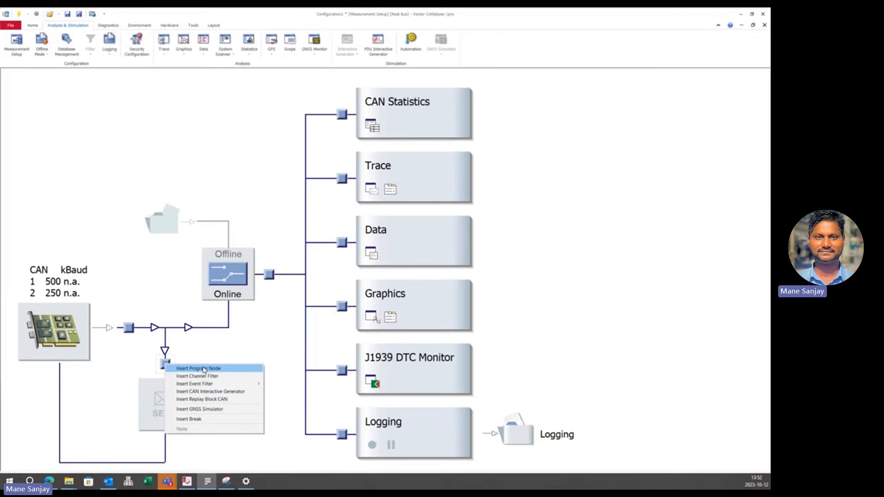
{"action": "left_click", "coordinate": [245, 339]}
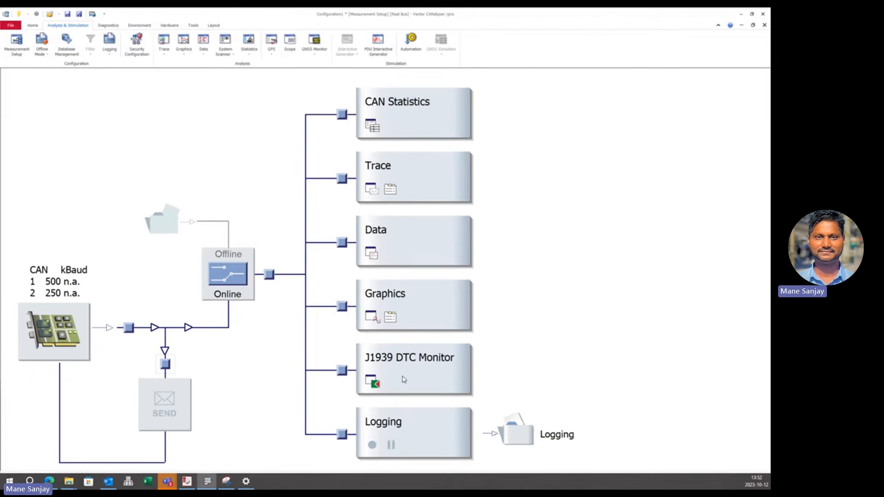
Open the export of the Logging block's file and look over its signal information and advanced settings.
{"action": "right_click", "coordinate": [513, 435]}
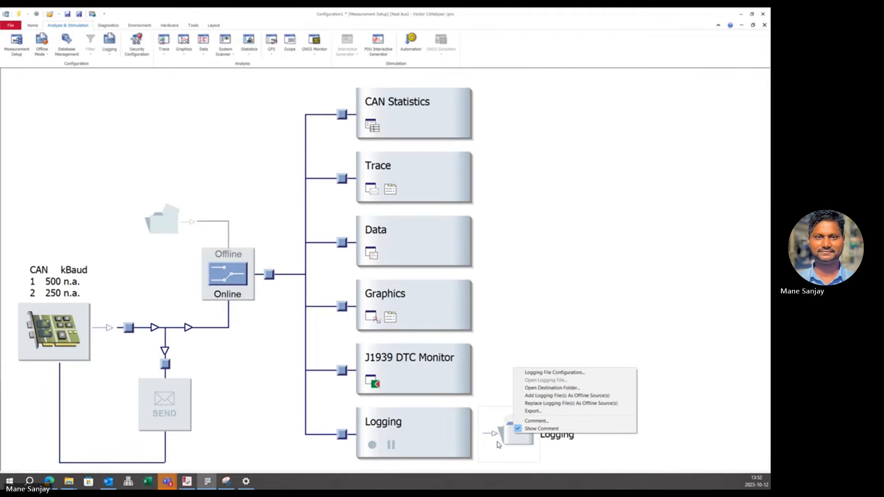
{"action": "left_click", "coordinate": [537, 412]}
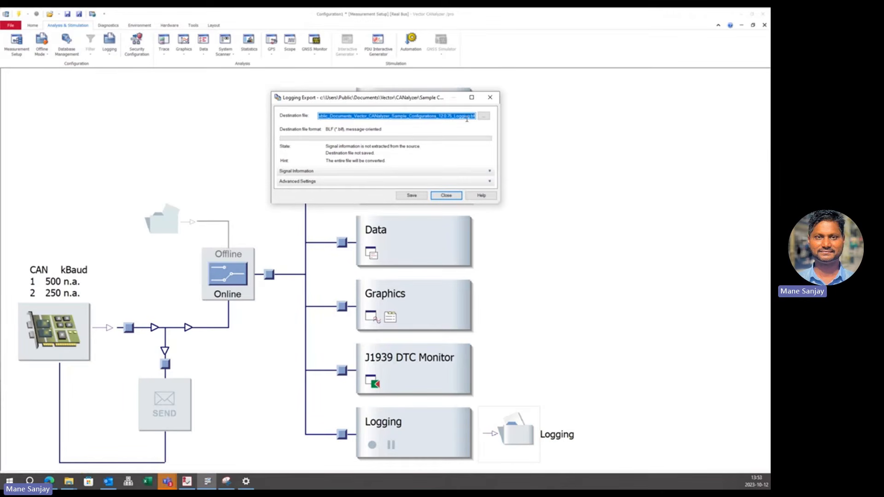
{"action": "left_click", "coordinate": [489, 171]}
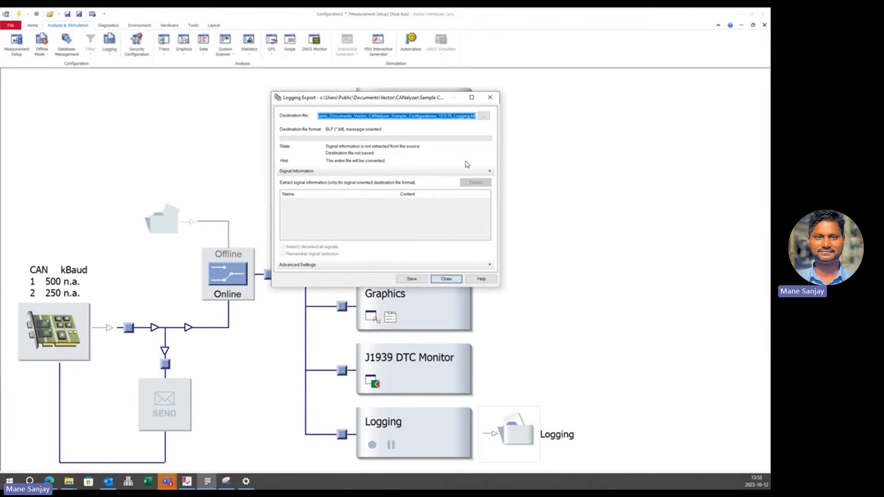
{"action": "left_click", "coordinate": [489, 171]}
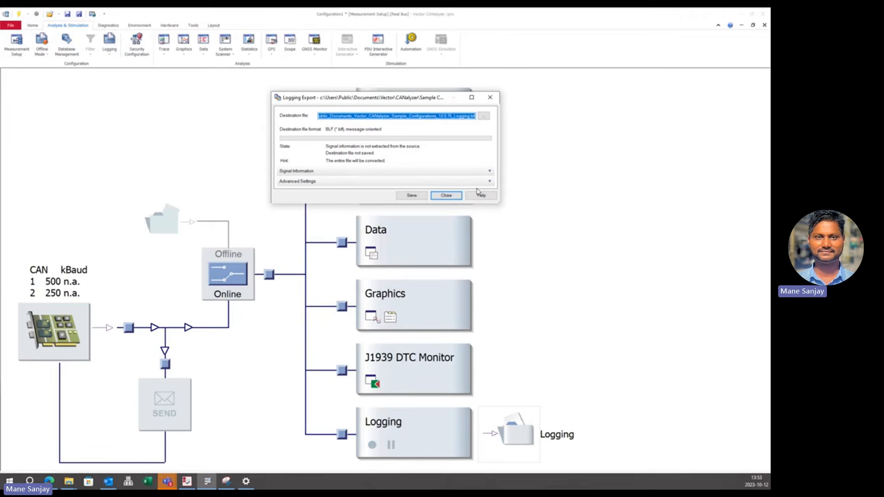
{"action": "left_click", "coordinate": [489, 181]}
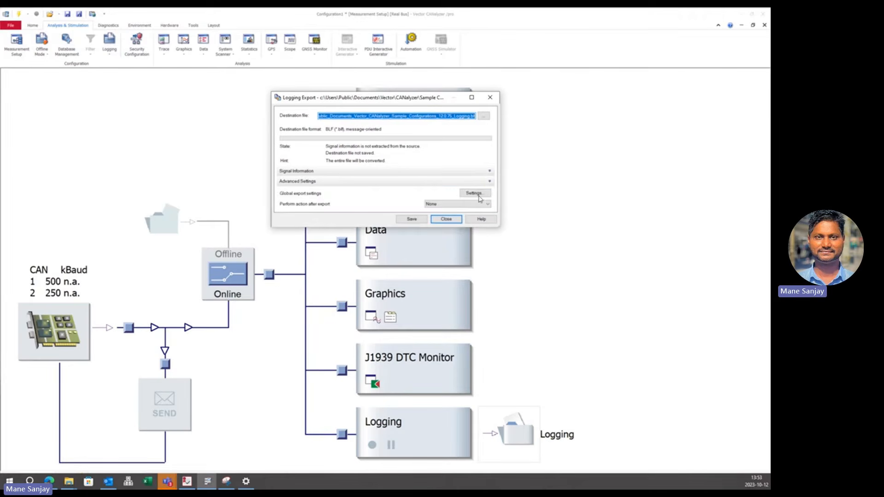
In the global export settings, set CSV exports to calculate a new common time axis for all signals with a 0.200 s interval.
{"action": "left_click", "coordinate": [479, 198]}
{"action": "left_click", "coordinate": [259, 95]}
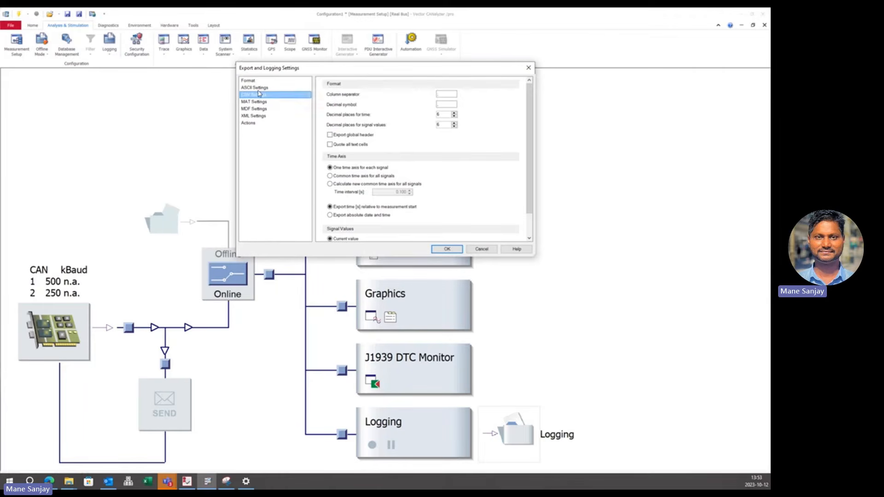
{"action": "left_click", "coordinate": [254, 87]}
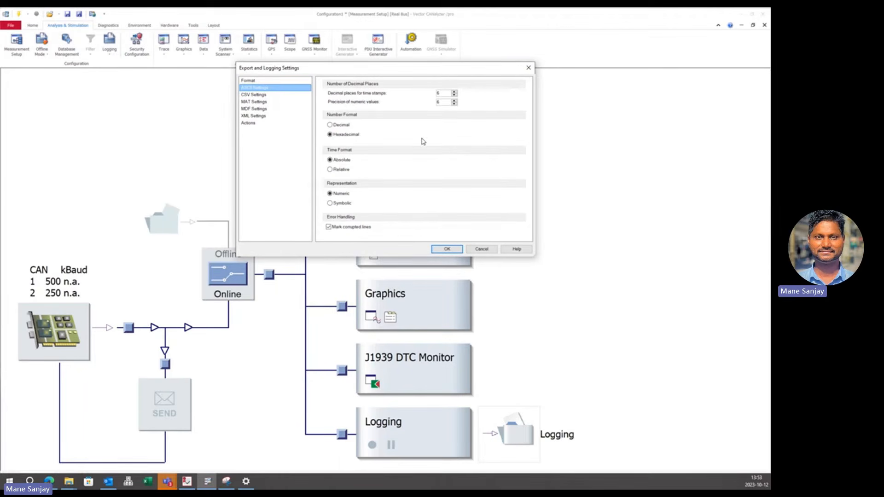
{"action": "double_click", "coordinate": [443, 94]}
{"action": "left_click", "coordinate": [254, 95]}
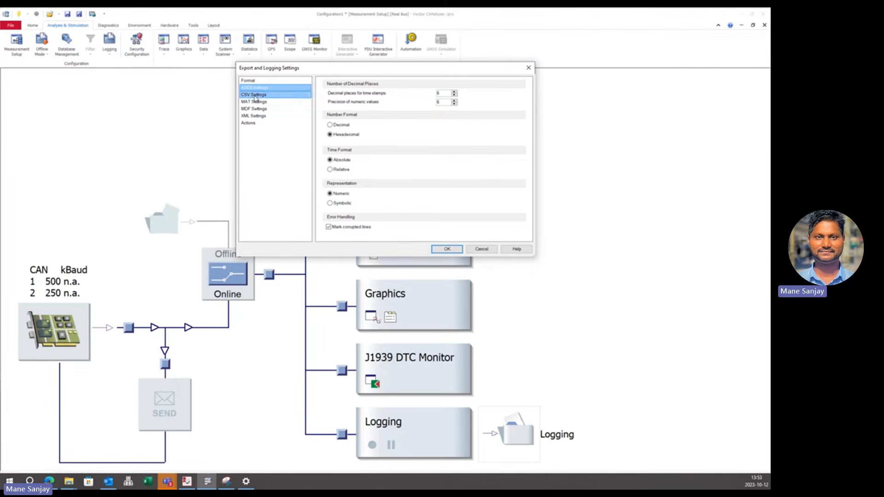
{"action": "left_click", "coordinate": [343, 184]}
{"action": "left_click", "coordinate": [410, 193]}
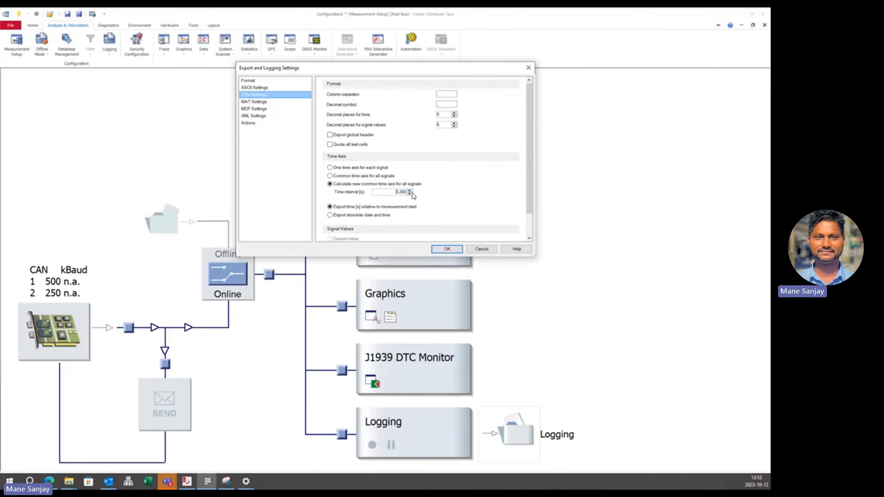
Set MAT exports to calculate a new common time axis for all signals, recheck the ASCII and CSV settings, and accept the export settings.
{"action": "left_click", "coordinate": [254, 101]}
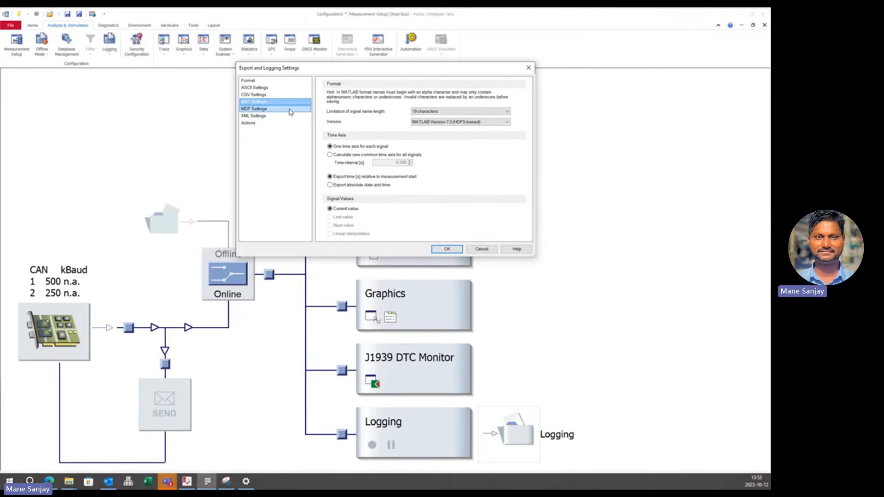
{"action": "left_click", "coordinate": [353, 156]}
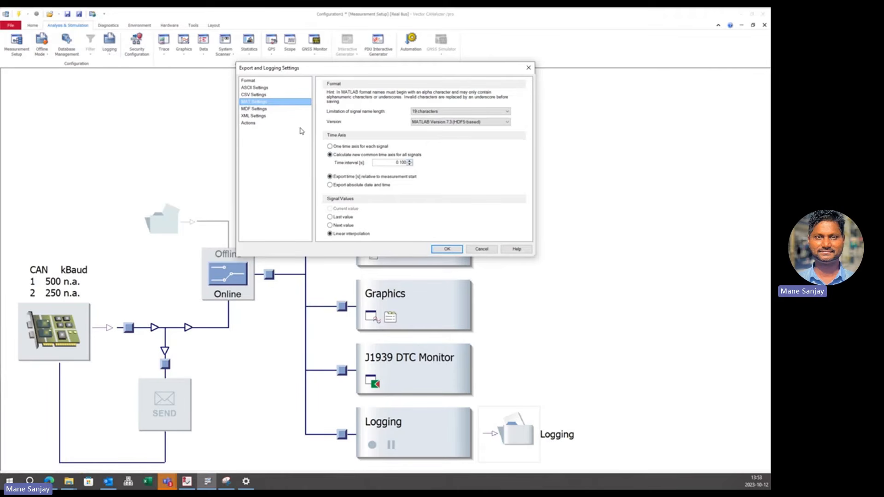
{"action": "left_click", "coordinate": [262, 88]}
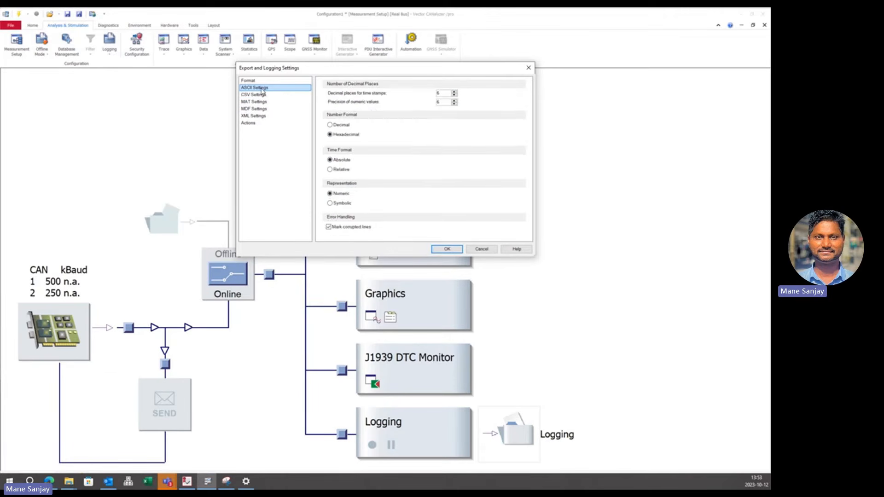
{"action": "left_click", "coordinate": [261, 95]}
{"action": "left_click", "coordinate": [262, 103]}
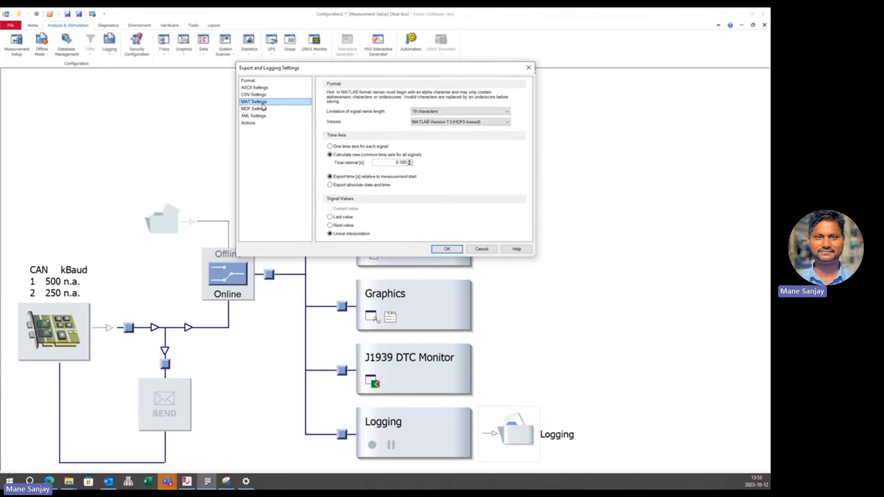
{"action": "left_click", "coordinate": [261, 95]}
{"action": "left_click", "coordinate": [259, 88]}
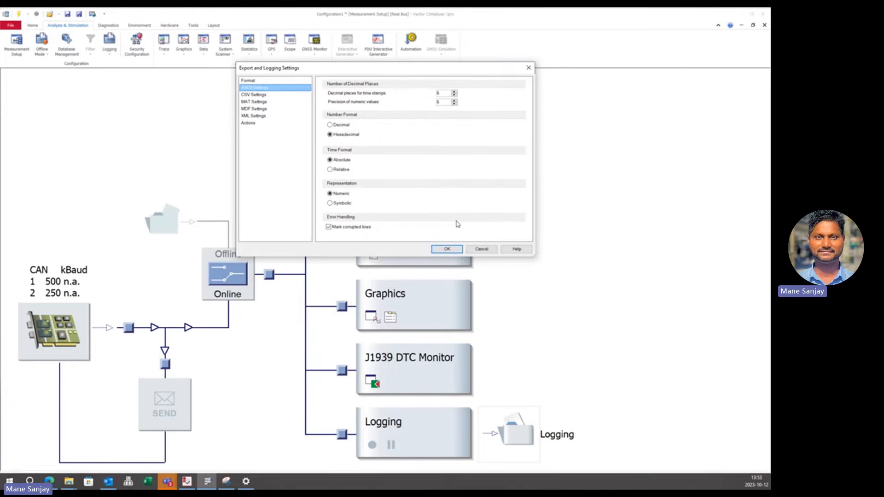
{"action": "left_click", "coordinate": [448, 249]}
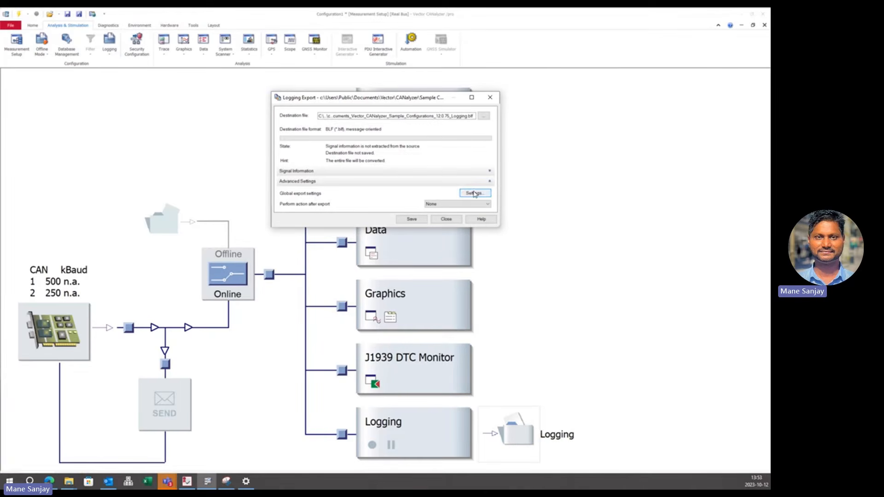
Save the logging export in BLF format and review the signal information and advanced settings sections.
{"action": "left_click", "coordinate": [414, 220]}
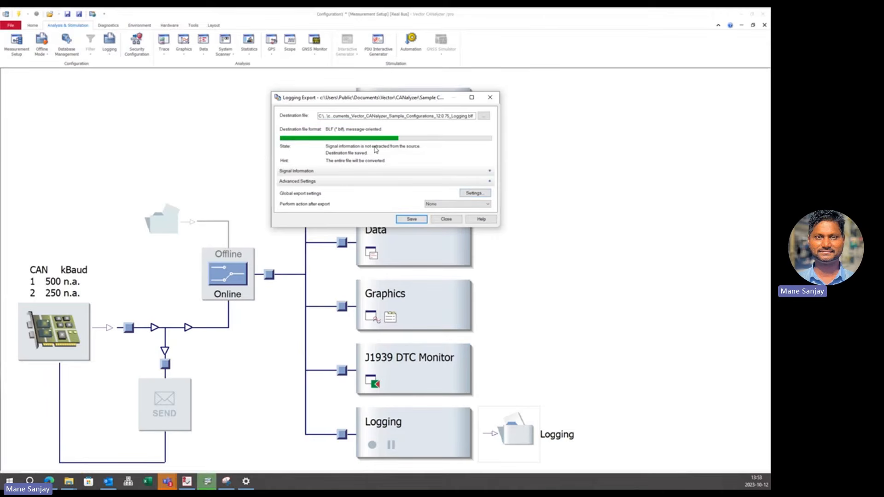
{"action": "left_click", "coordinate": [490, 172]}
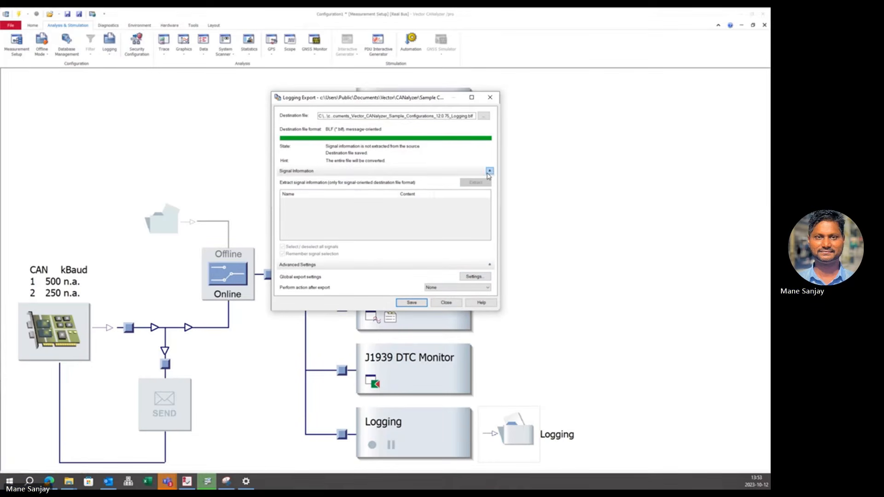
{"action": "left_click", "coordinate": [490, 173]}
{"action": "left_click", "coordinate": [490, 183]}
{"action": "left_click", "coordinate": [490, 183]}
{"action": "left_click", "coordinate": [490, 173]}
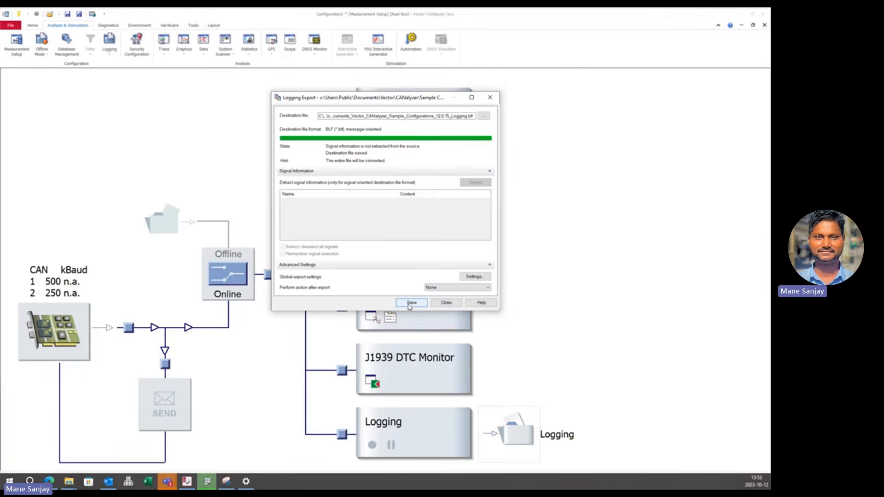
Try to export the logging file as a CSV Signal Logging File, and close the export dialog.
{"action": "left_click", "coordinate": [484, 118]}
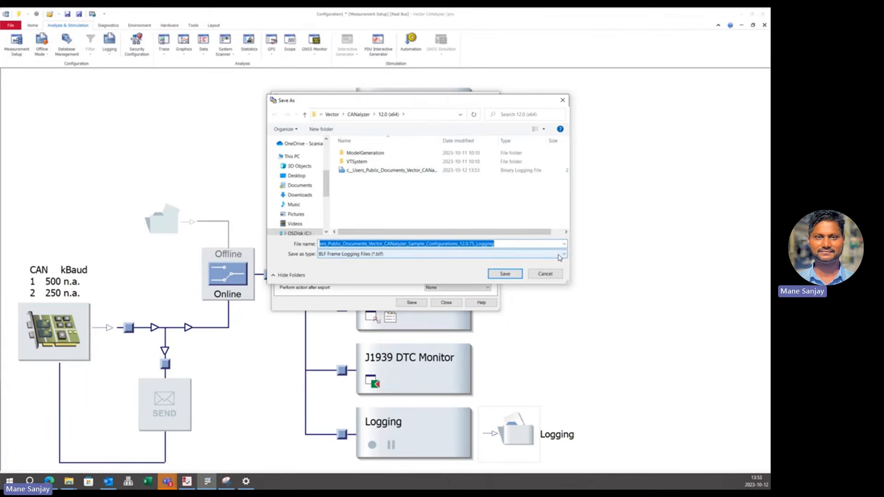
{"action": "left_click", "coordinate": [561, 255]}
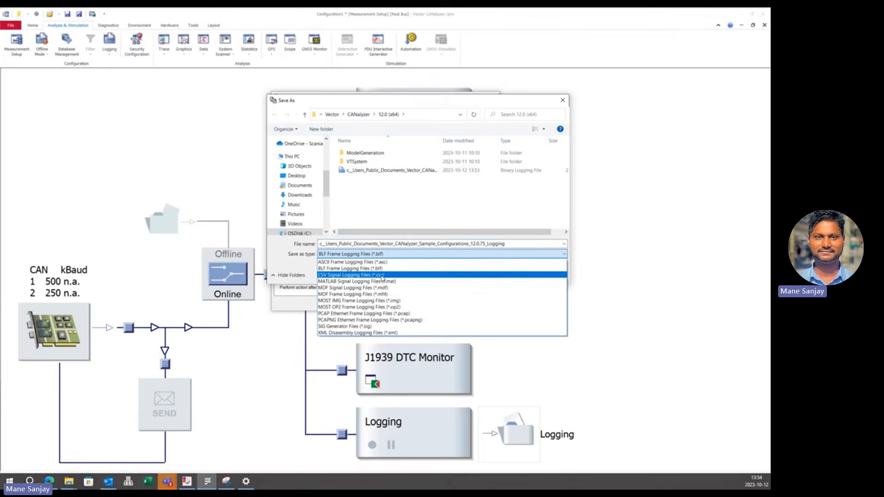
{"action": "left_click", "coordinate": [364, 276]}
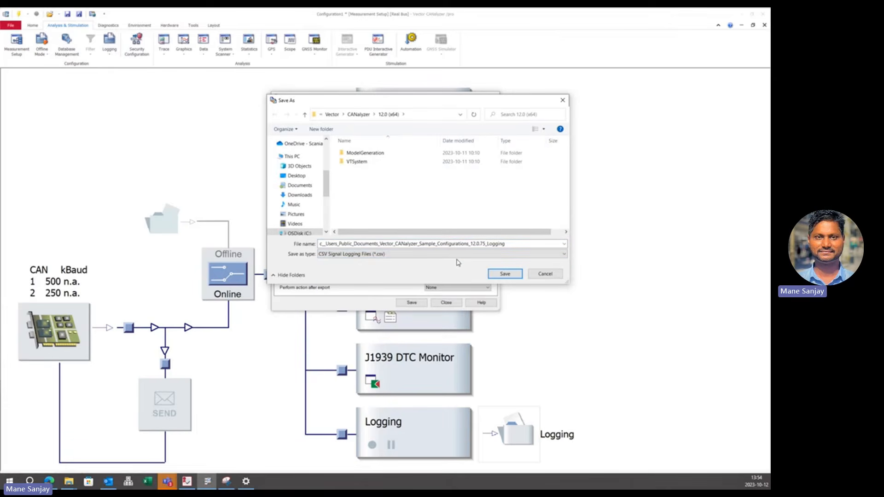
{"action": "left_click", "coordinate": [504, 274]}
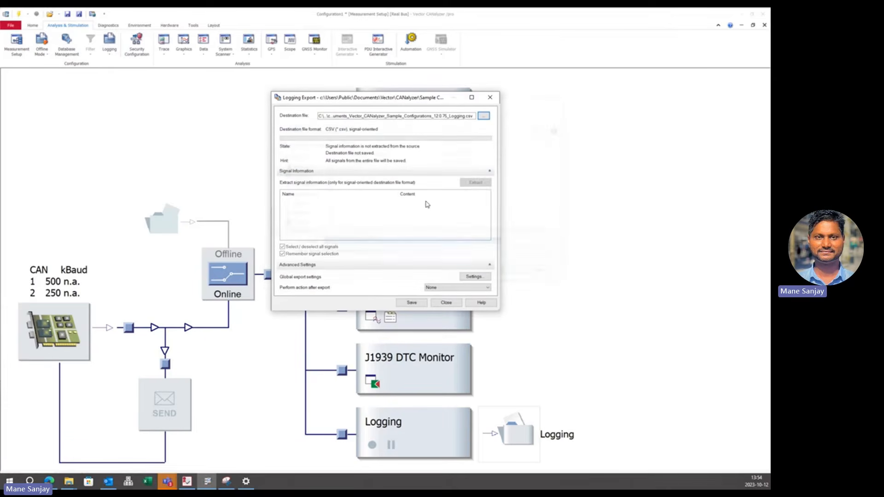
{"action": "left_click", "coordinate": [417, 303]}
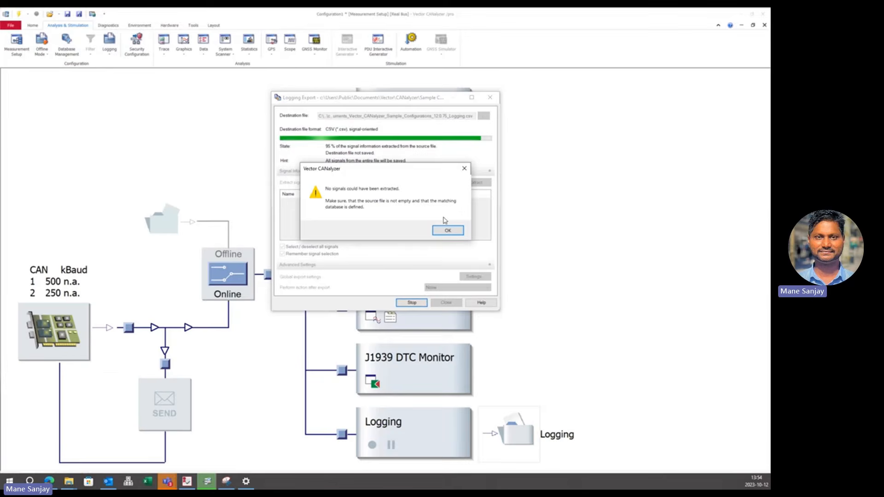
{"action": "left_click", "coordinate": [449, 230]}
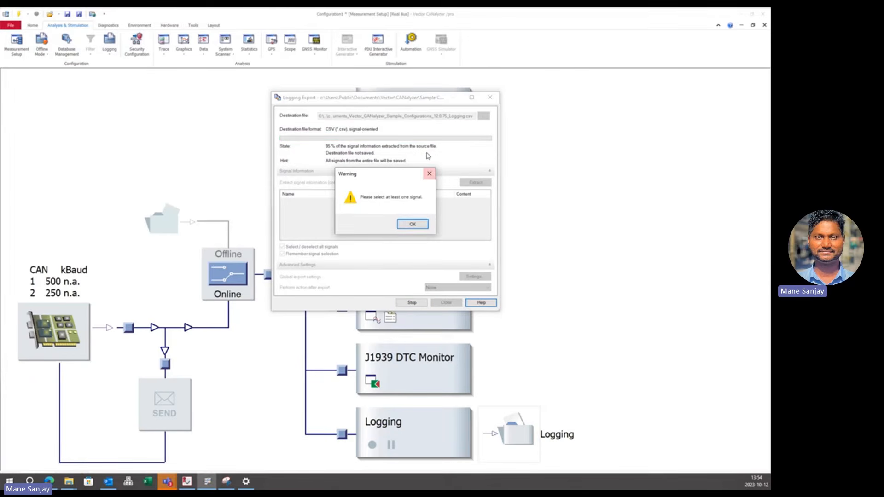
{"action": "left_click", "coordinate": [430, 172]}
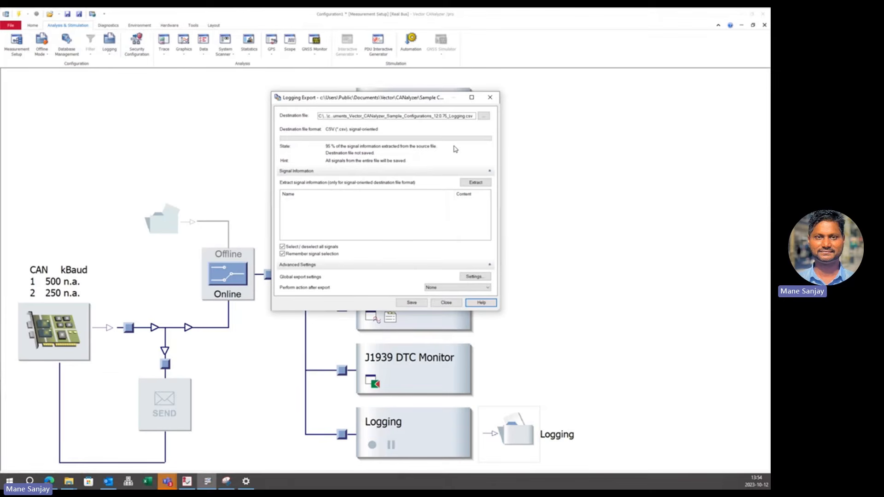
{"action": "left_click", "coordinate": [490, 97]}
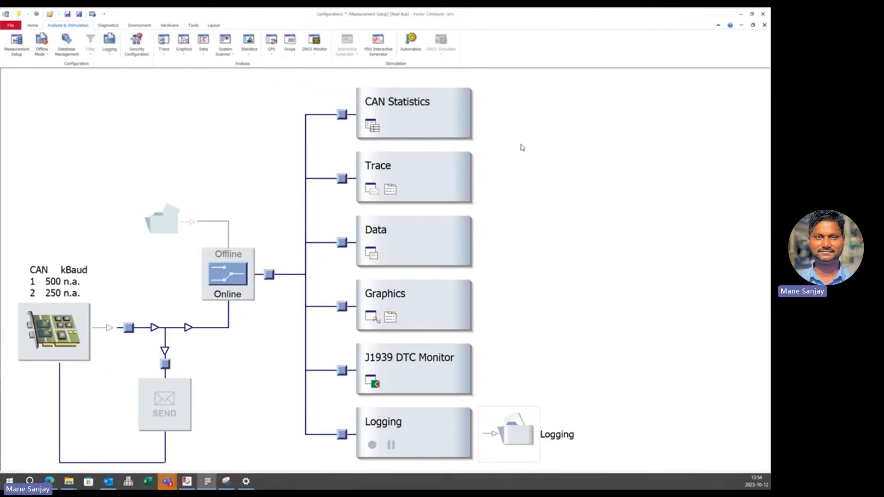
{"action": "right_click", "coordinate": [513, 445]}
{"action": "left_click", "coordinate": [528, 421]}
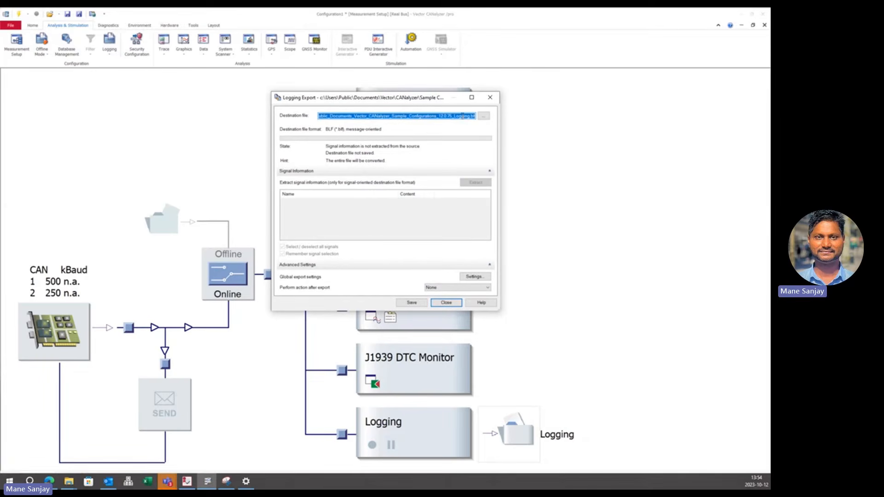
{"action": "left_click", "coordinate": [489, 98]}
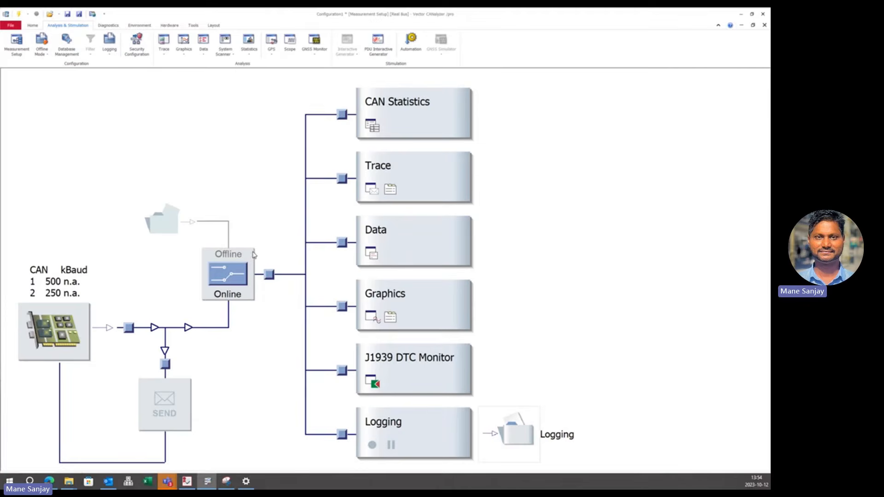
Switch the Measurement Setup to offline mode, reopen the logging export, and choose but cancel a CSV Signal Logging File destination.
{"action": "left_click", "coordinate": [230, 275]}
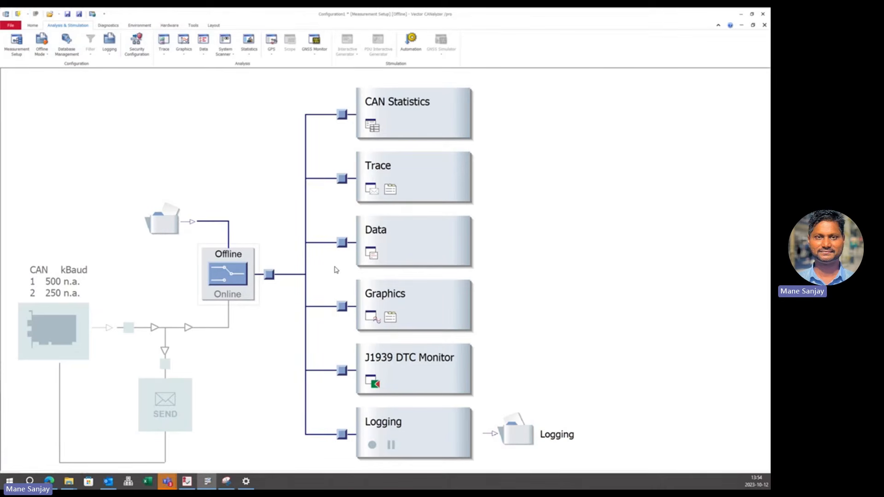
{"action": "right_click", "coordinate": [512, 434]}
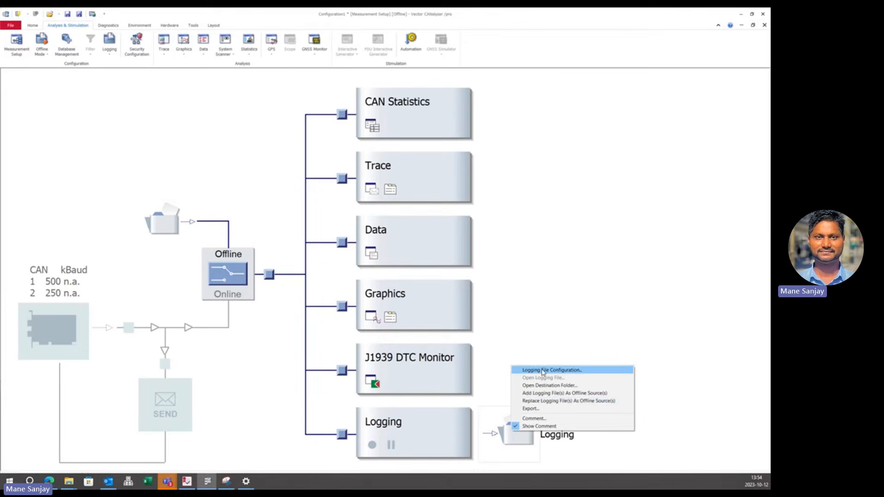
{"action": "left_click", "coordinate": [531, 408]}
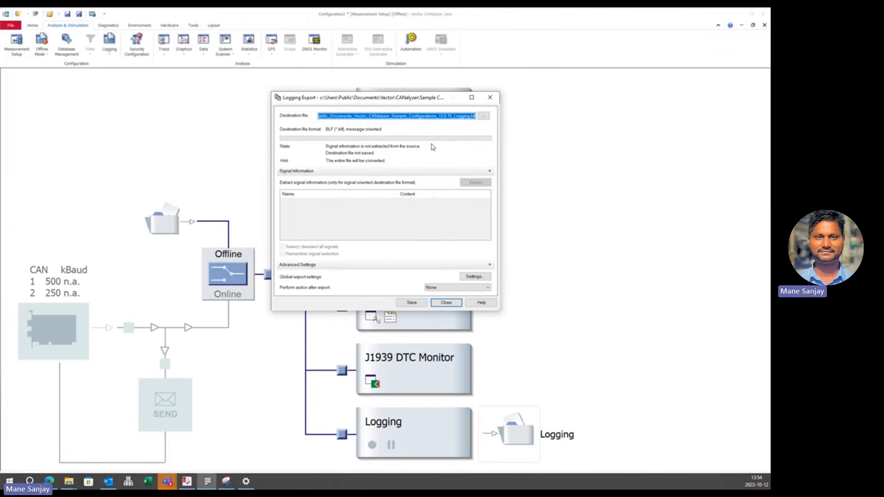
{"action": "left_click", "coordinate": [483, 116]}
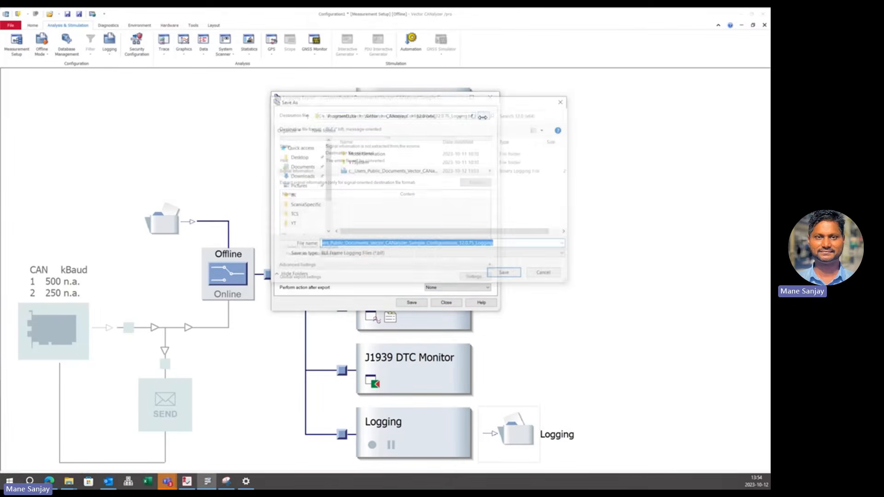
{"action": "left_click", "coordinate": [389, 254]}
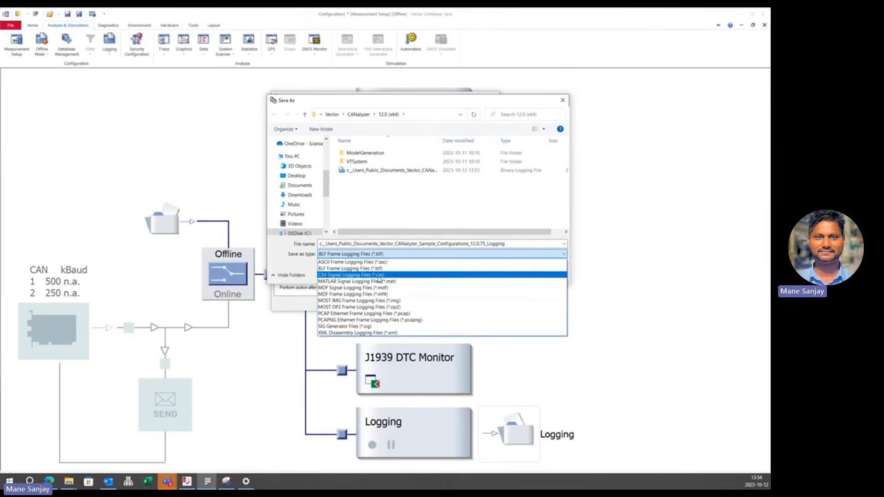
{"action": "left_click", "coordinate": [380, 275]}
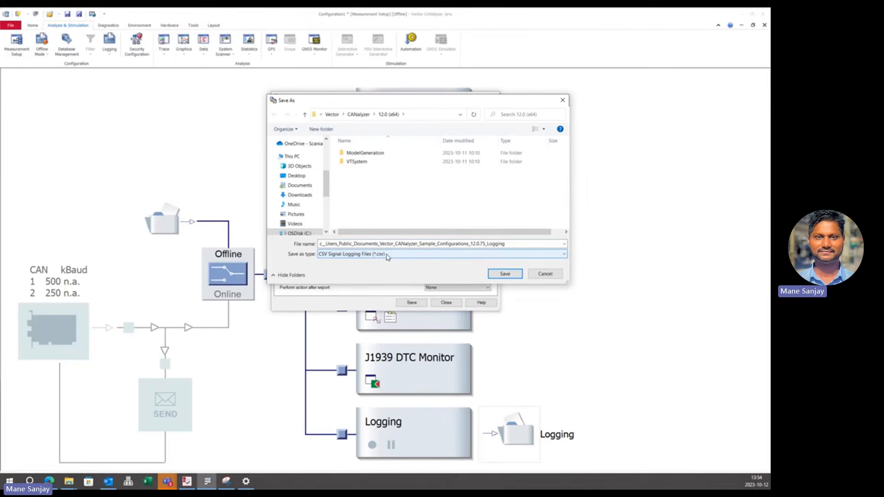
{"action": "left_click", "coordinate": [562, 100]}
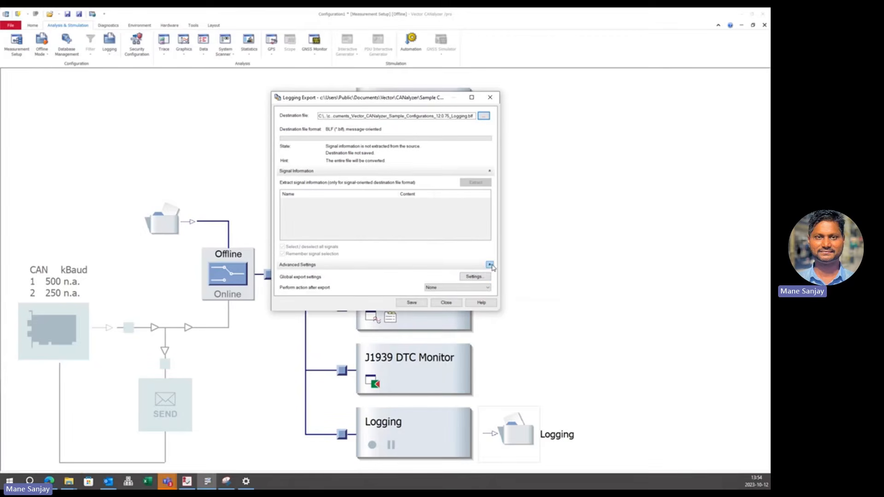
Review the CSV time axis and format options in the global export settings, and cancel without changes.
{"action": "left_click", "coordinate": [477, 277]}
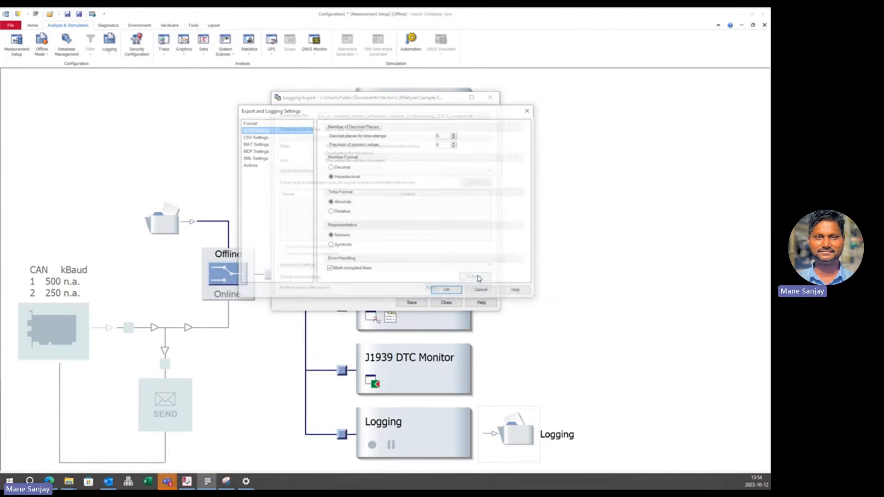
{"action": "left_click", "coordinate": [252, 137]}
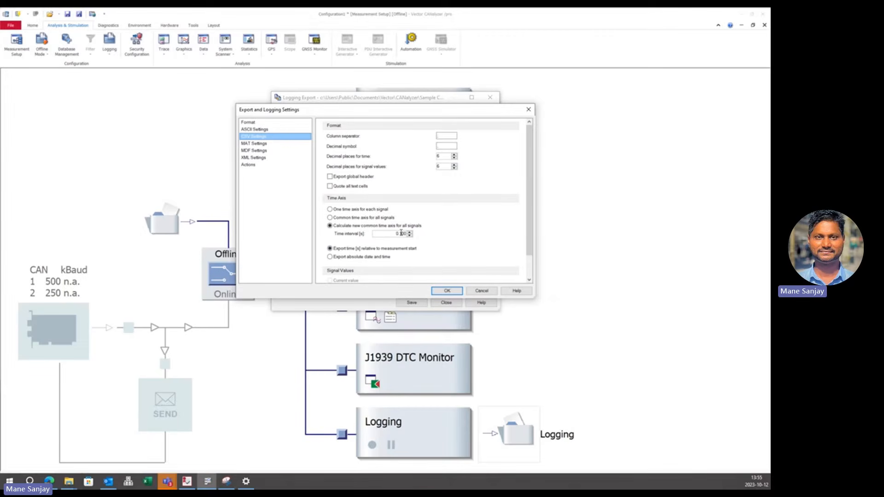
{"action": "left_click", "coordinate": [482, 291]}
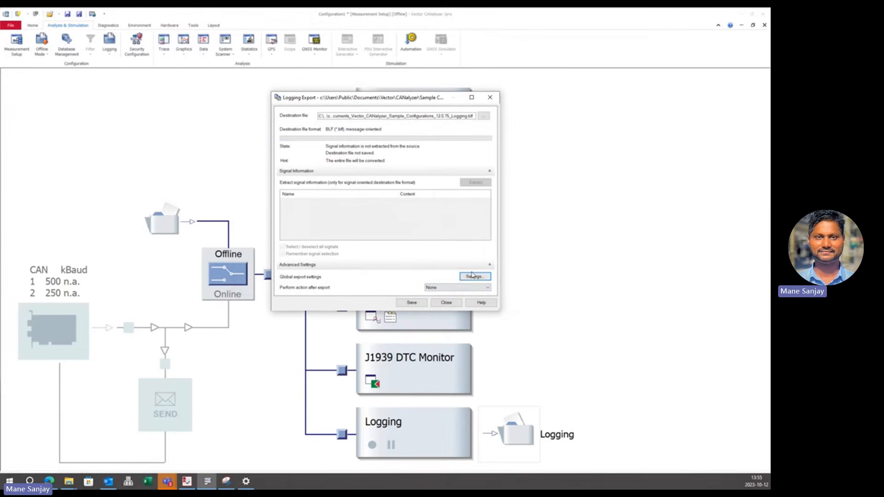
Set the logging export destination to a CSV Signal Logging File (*.csv), keeping the suggested file name.
{"action": "left_click", "coordinate": [483, 116]}
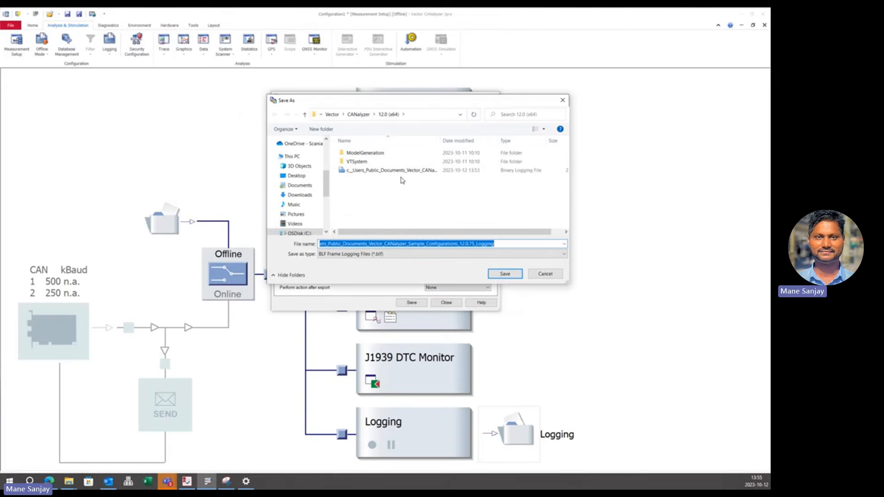
{"action": "left_click", "coordinate": [368, 254]}
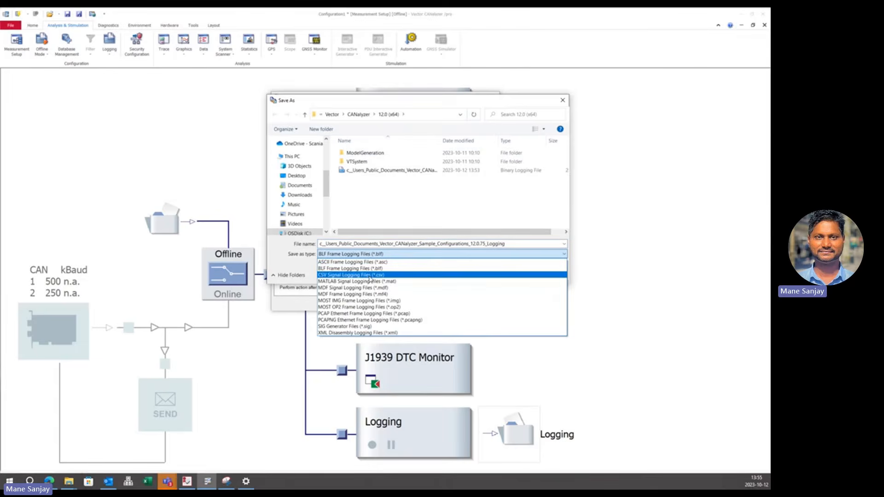
{"action": "left_click", "coordinate": [368, 275]}
{"action": "left_click", "coordinate": [505, 274]}
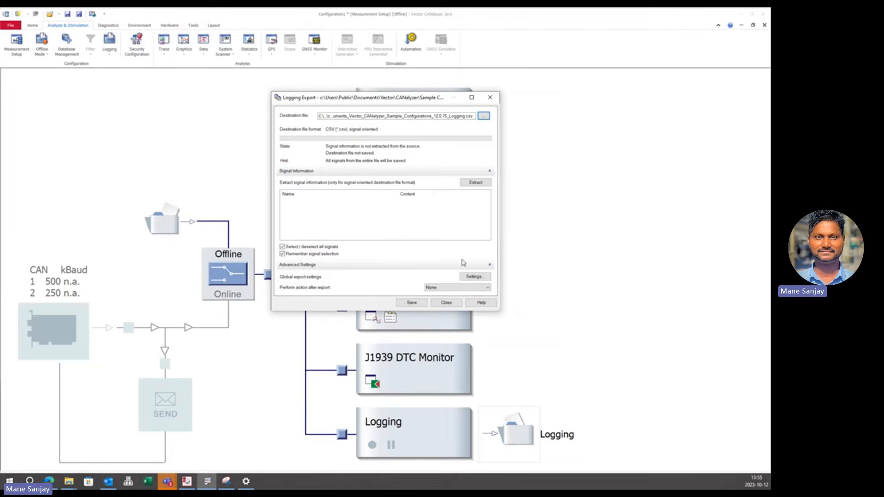
Examine the CSV time interval in the global export settings, cancel them, and close the logging export.
{"action": "left_click", "coordinate": [474, 277]}
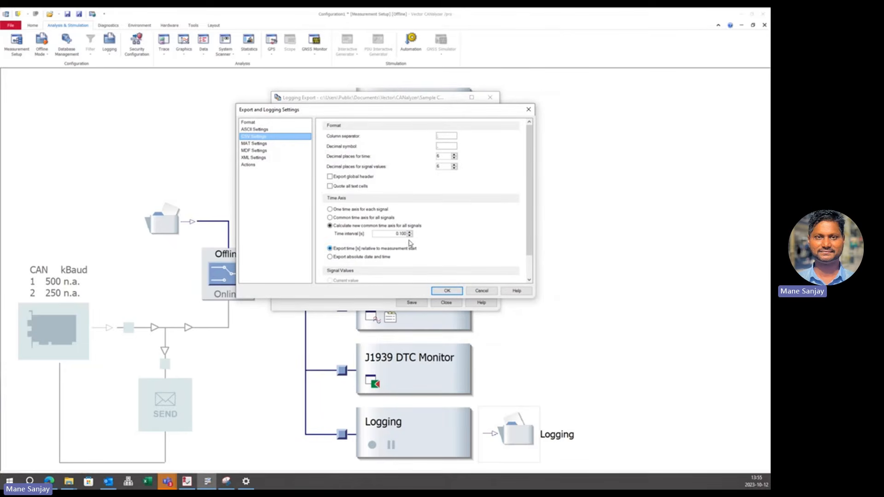
{"action": "left_click_drag", "start_coordinate": [396, 235], "coordinate": [404, 234]}
{"action": "left_click", "coordinate": [482, 291]}
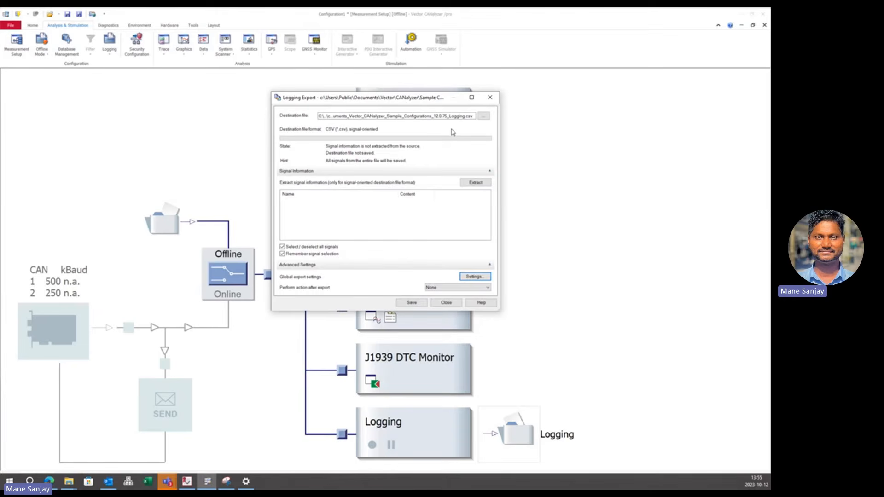
{"action": "left_click", "coordinate": [489, 97]}
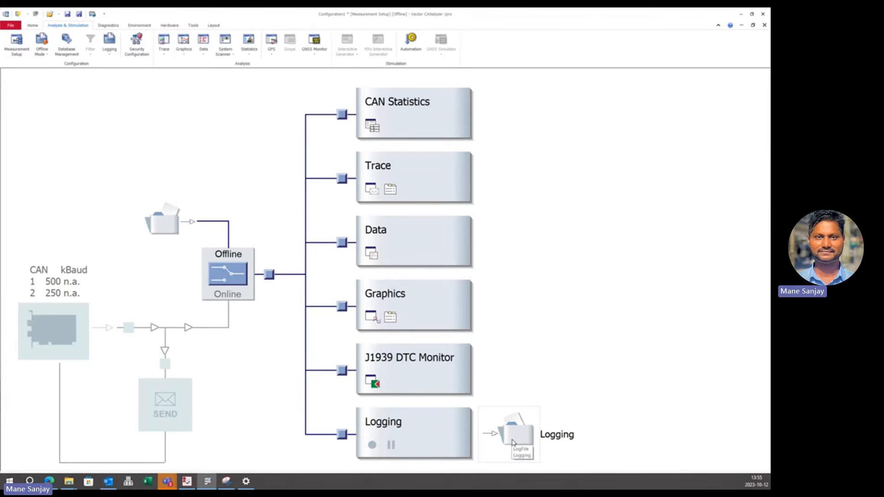
Switch the Measurement Setup to online mode and review the blocks that can be inserted in the send branch.
{"action": "double_click", "coordinate": [231, 271]}
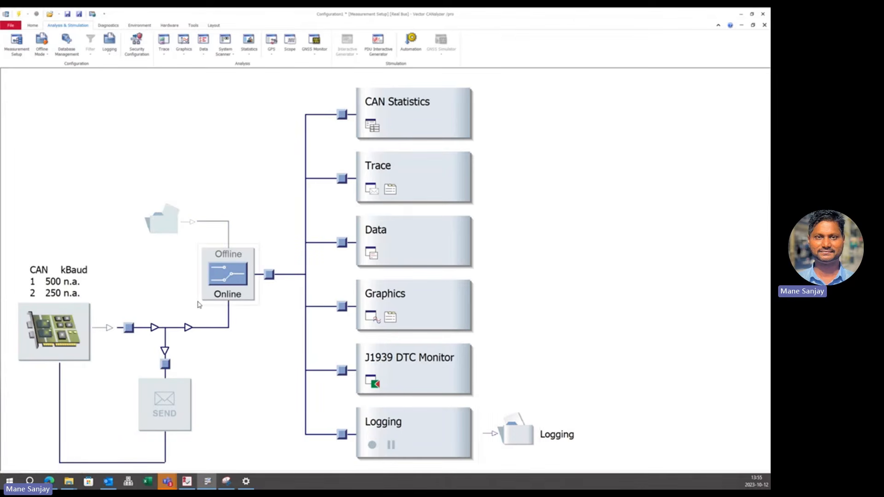
{"action": "right_click", "coordinate": [168, 363]}
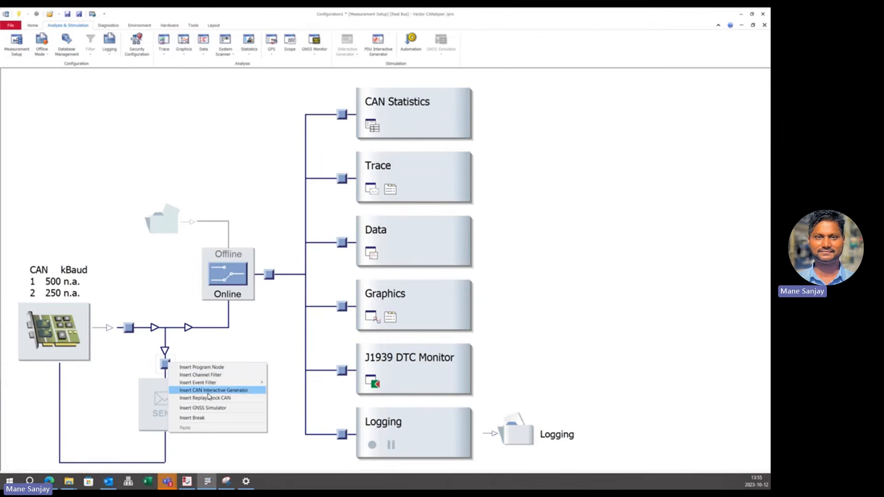
{"action": "left_click", "coordinate": [238, 344]}
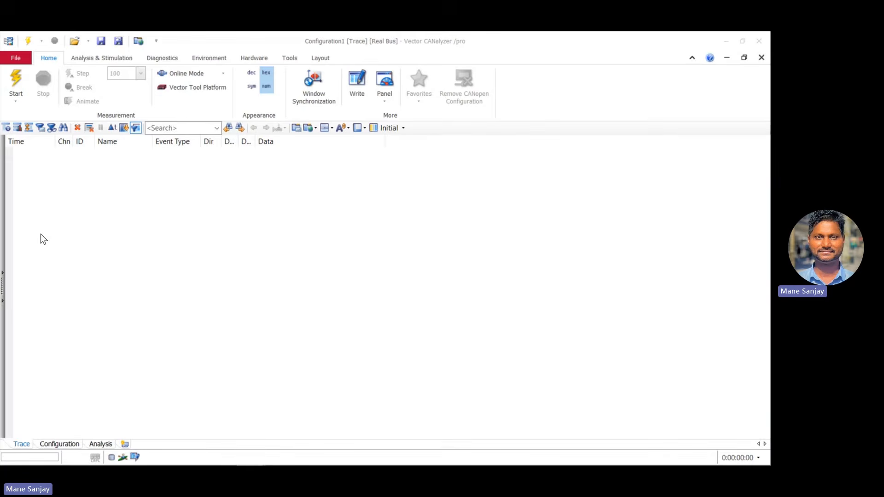
Start the measurement, cancel the Application Channel Mapping check, and run the measurement again briefly before stopping it.
{"action": "left_click", "coordinate": [14, 79]}
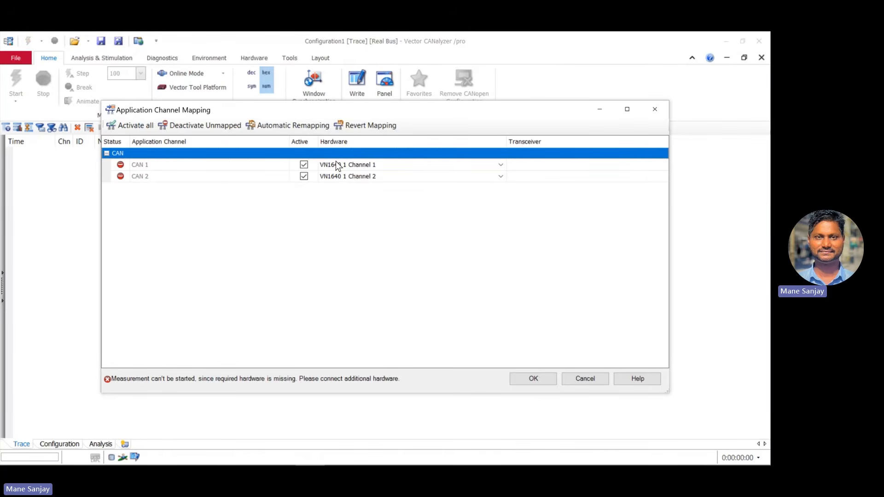
{"action": "left_click", "coordinate": [592, 374]}
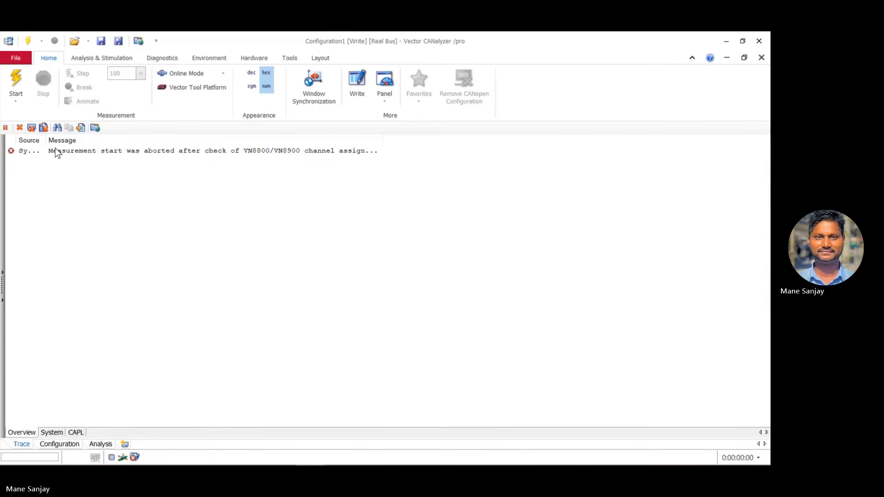
{"action": "left_click", "coordinate": [18, 74]}
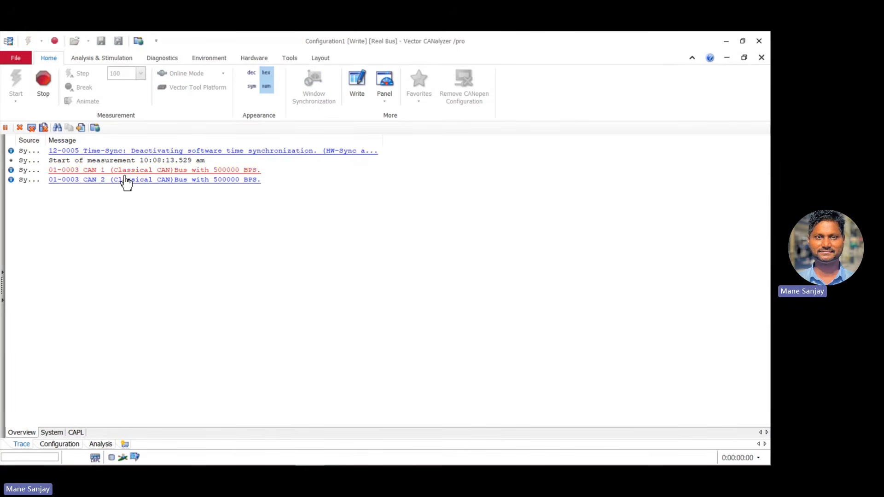
{"action": "left_click", "coordinate": [46, 78]}
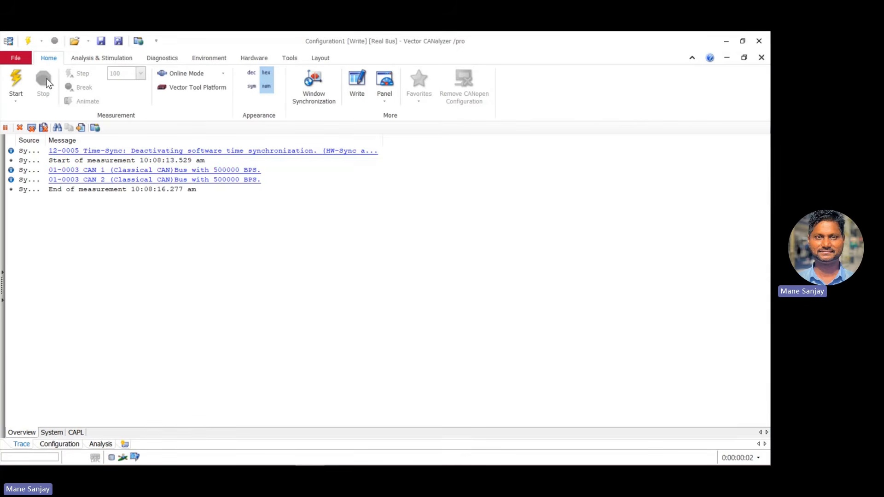
Open the Measurement Setup and set the CAN 1 channel's baud rate to 250 kBaud in the network hardware configuration.
{"action": "left_click", "coordinate": [98, 58]}
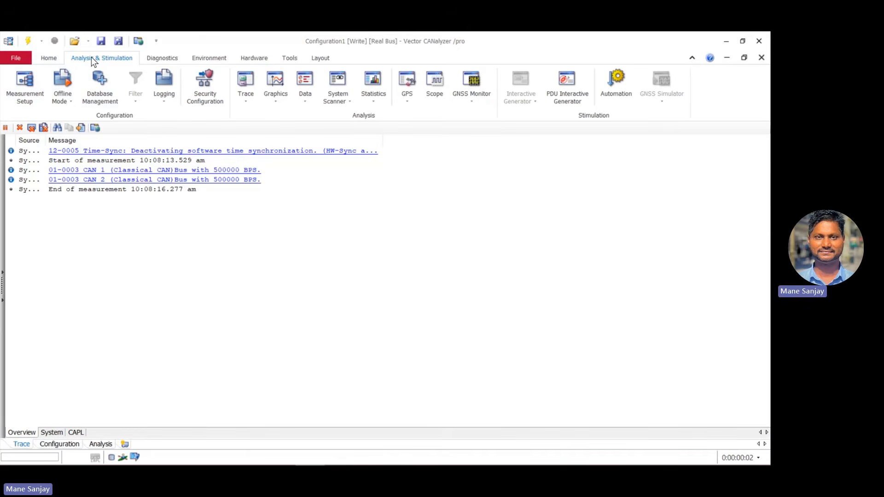
{"action": "left_click", "coordinate": [28, 81]}
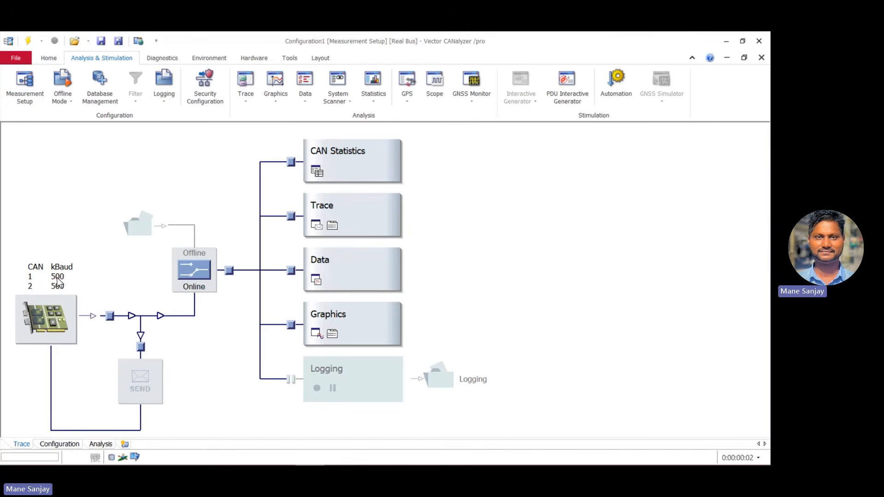
{"action": "double_click", "coordinate": [42, 307]}
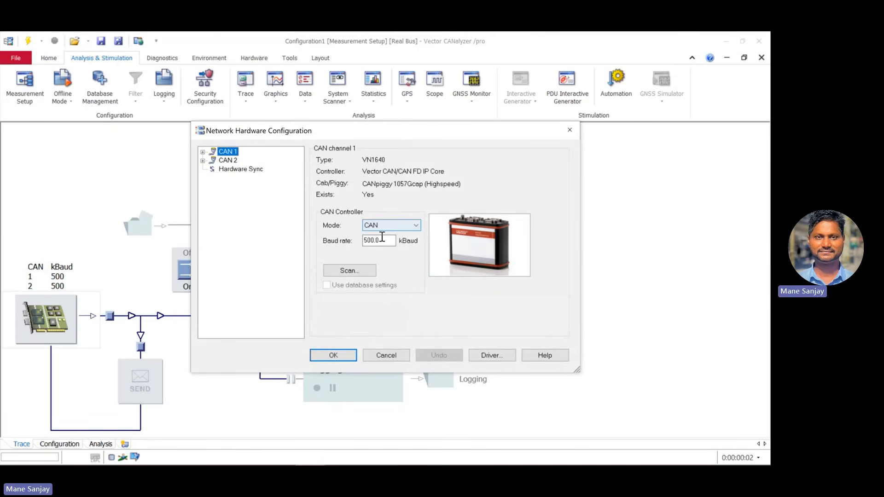
{"action": "left_click_drag", "start_coordinate": [391, 240], "coordinate": [358, 242]}
{"action": "type", "text": "250"}
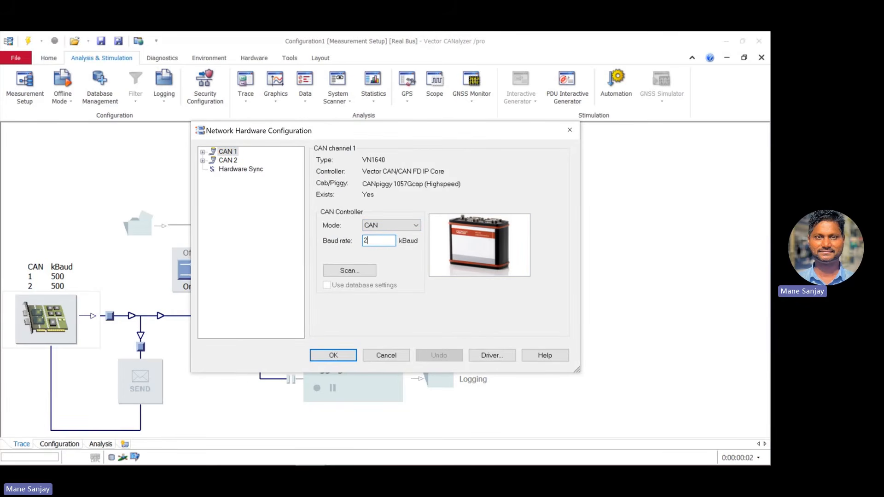
{"action": "left_click", "coordinate": [319, 359]}
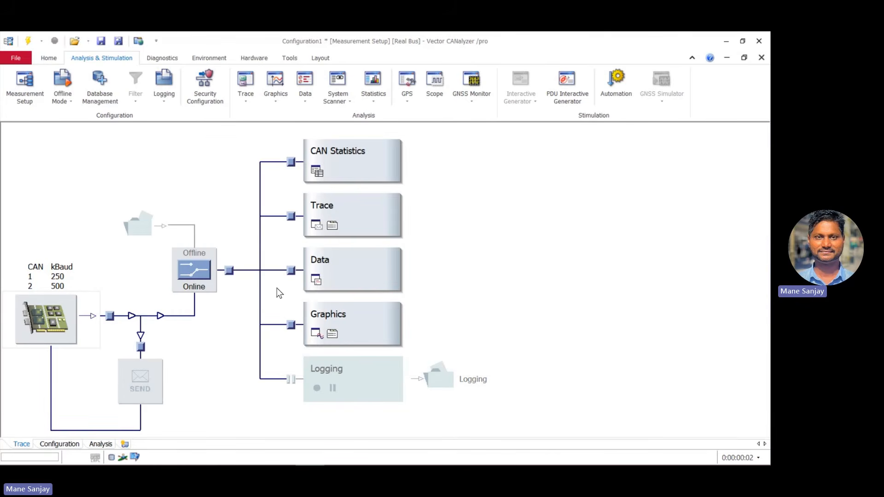
Open the Vector Hardware Config driver settings and examine the first VN1640A channel's CANalyzer options and K-Line 1 assignment.
{"action": "double_click", "coordinate": [65, 307]}
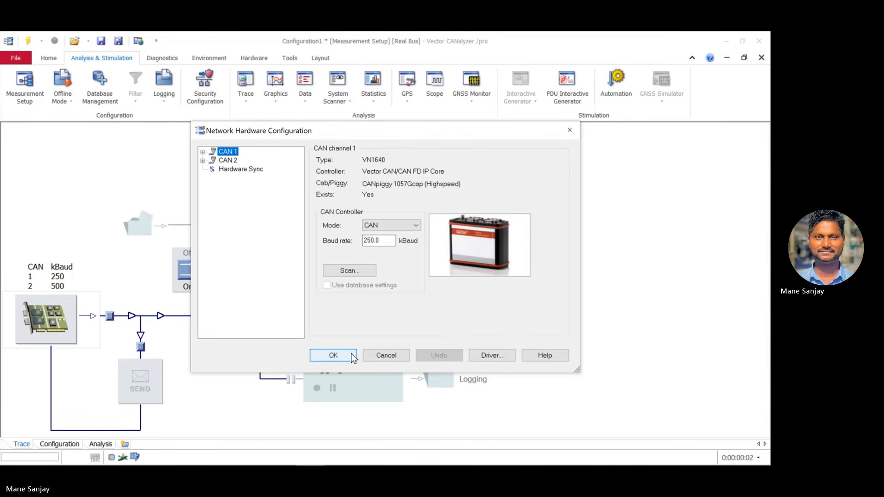
{"action": "left_click", "coordinate": [495, 356]}
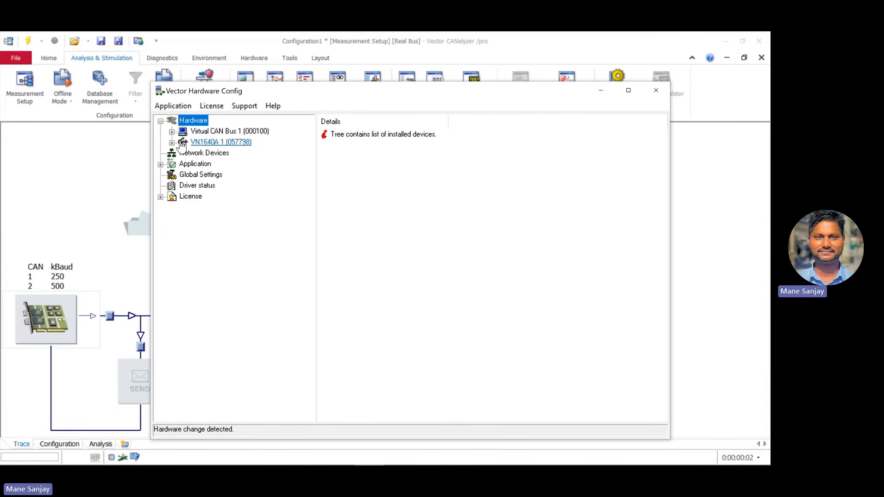
{"action": "left_click", "coordinate": [173, 143]}
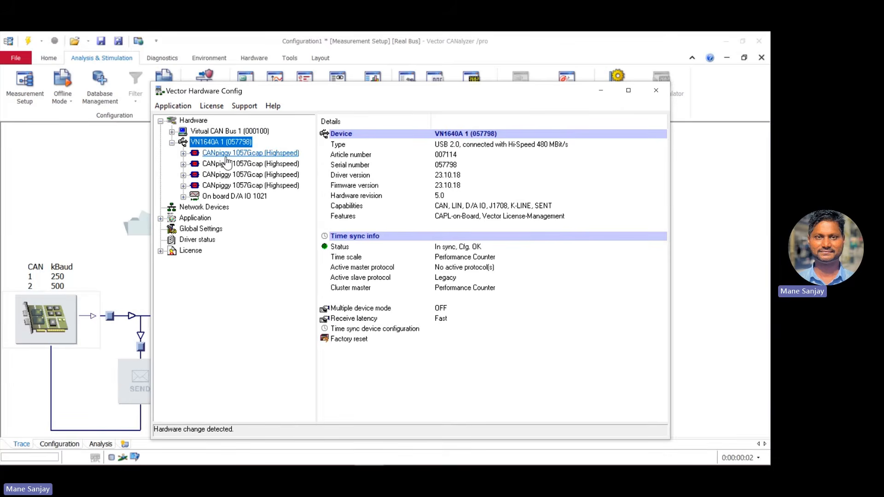
{"action": "left_click", "coordinate": [183, 153]}
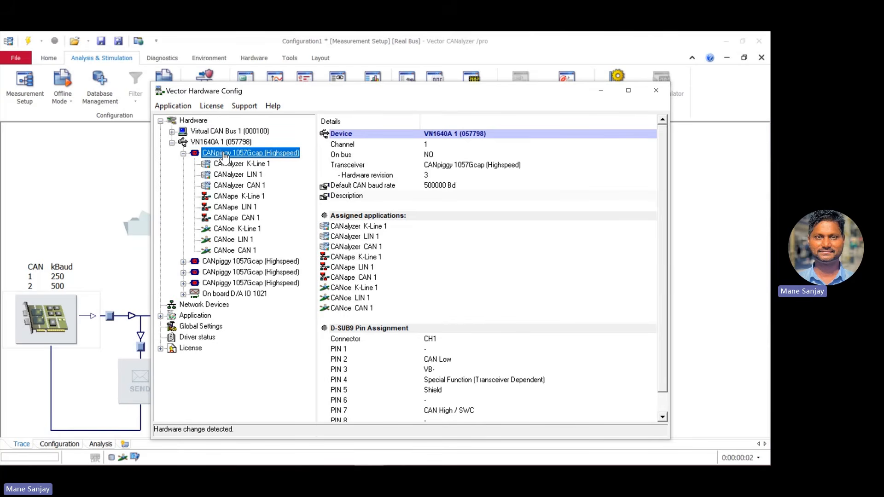
{"action": "right_click", "coordinate": [224, 155]}
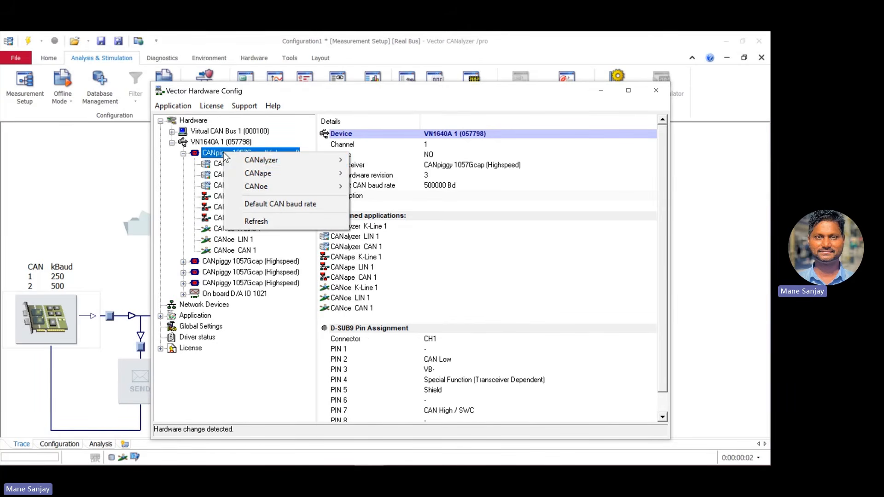
{"action": "mouse_move", "coordinate": [256, 166]}
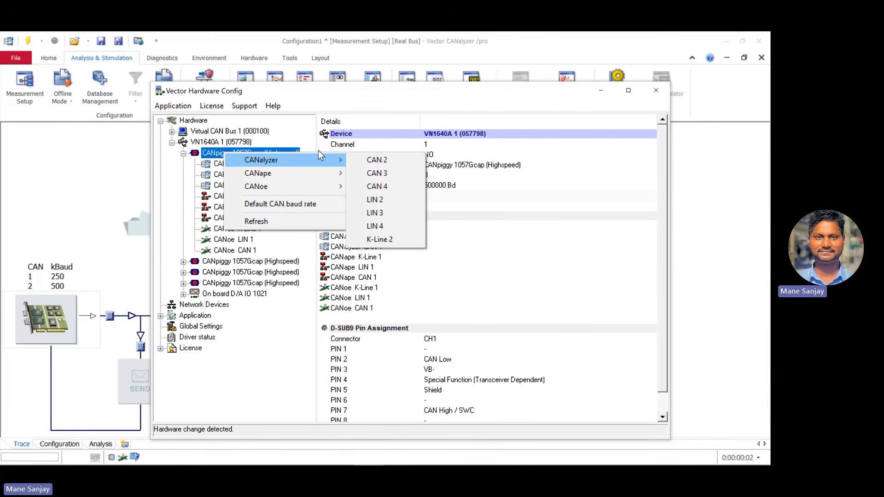
{"action": "left_click", "coordinate": [219, 163]}
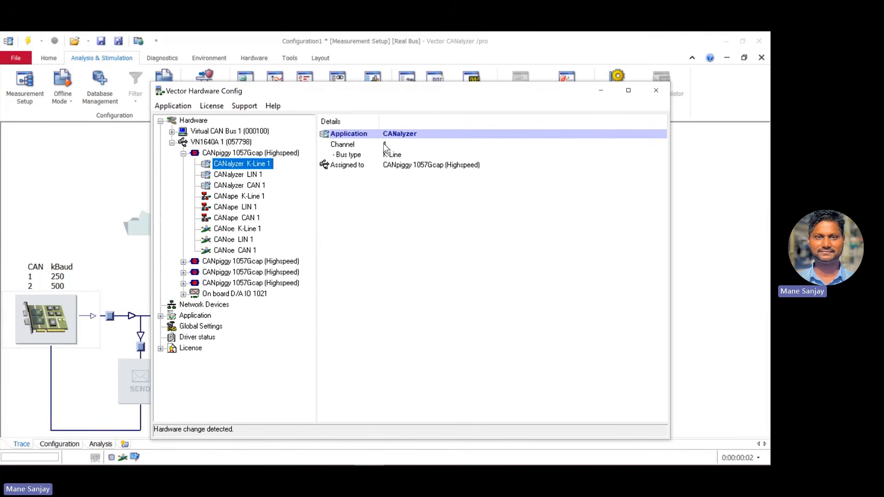
Review which CANalyzer, CANape and CANoe channels can be assigned to the first VN1640A channel, and examine its CANape K-Line 1 assignment.
{"action": "left_click", "coordinate": [183, 153]}
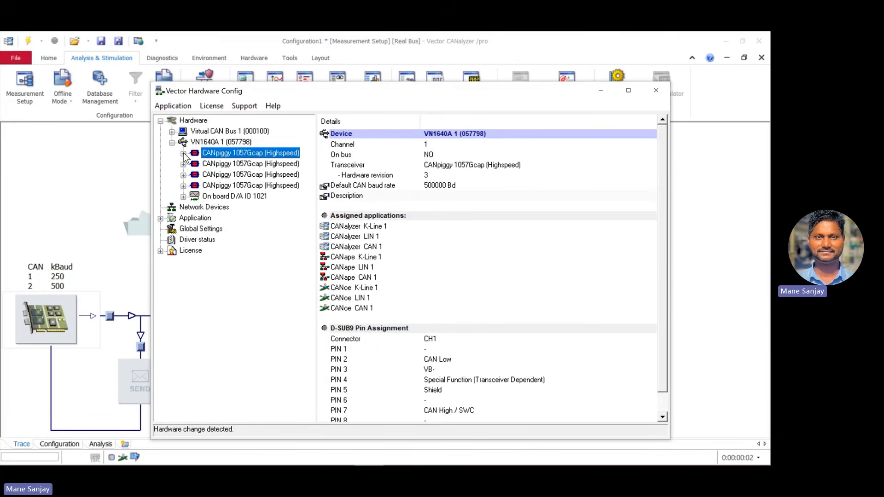
{"action": "left_click", "coordinate": [171, 143]}
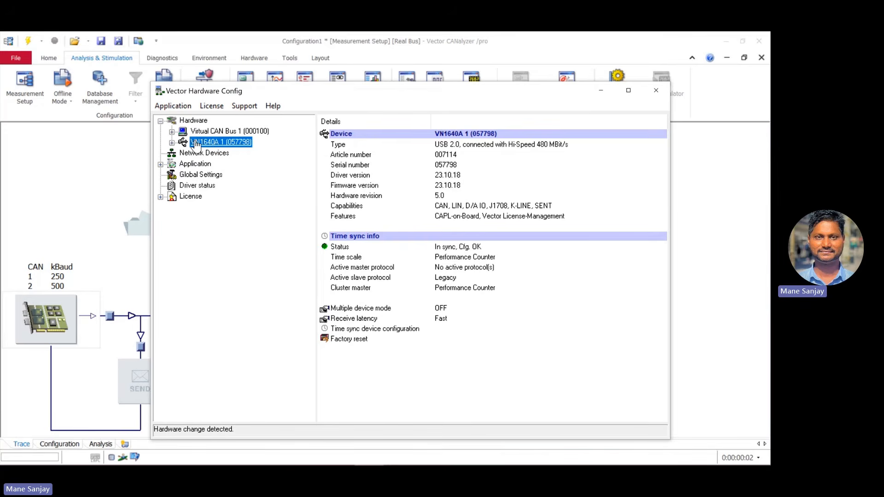
{"action": "left_click", "coordinate": [171, 143]}
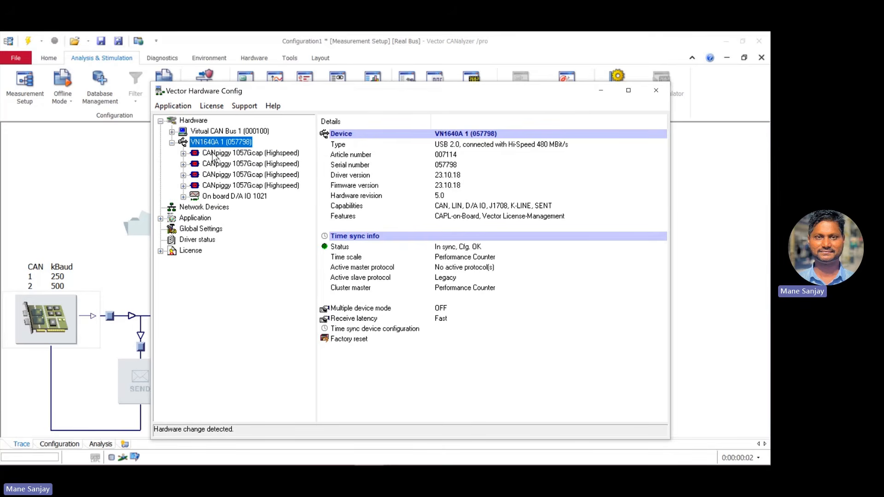
{"action": "left_click", "coordinate": [184, 154]}
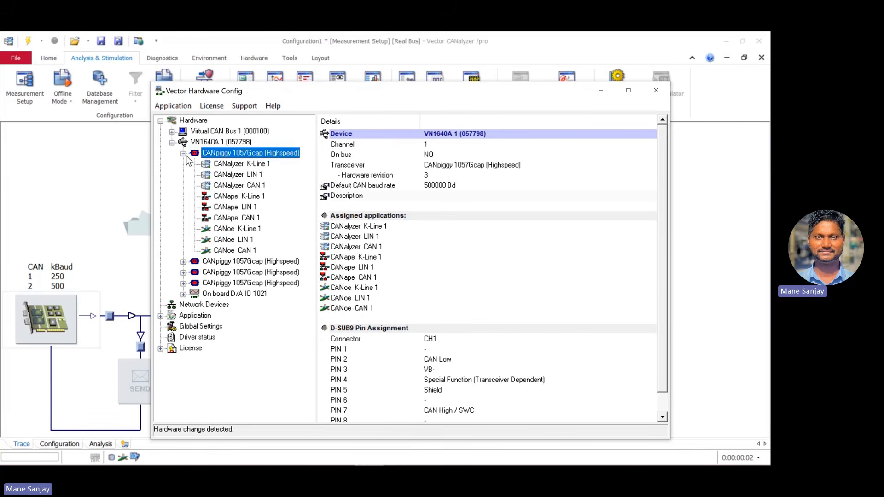
{"action": "right_click", "coordinate": [223, 155]}
{"action": "mouse_move", "coordinate": [263, 162]}
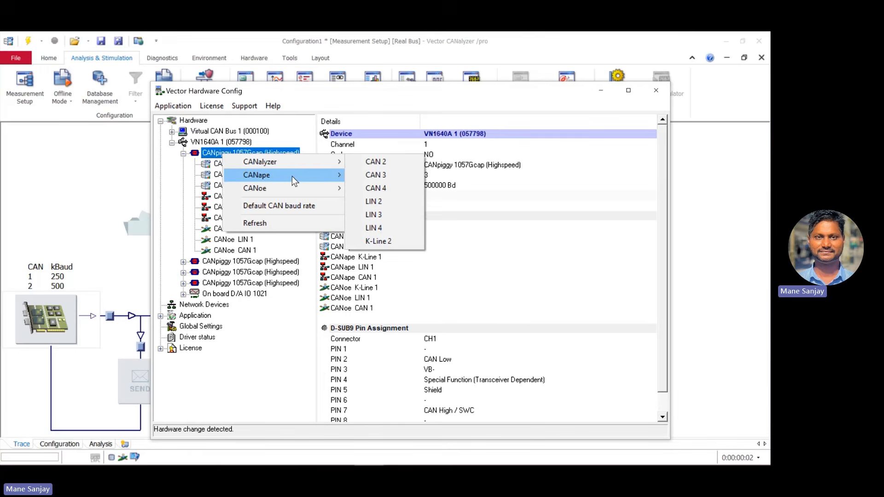
{"action": "mouse_move", "coordinate": [289, 186]}
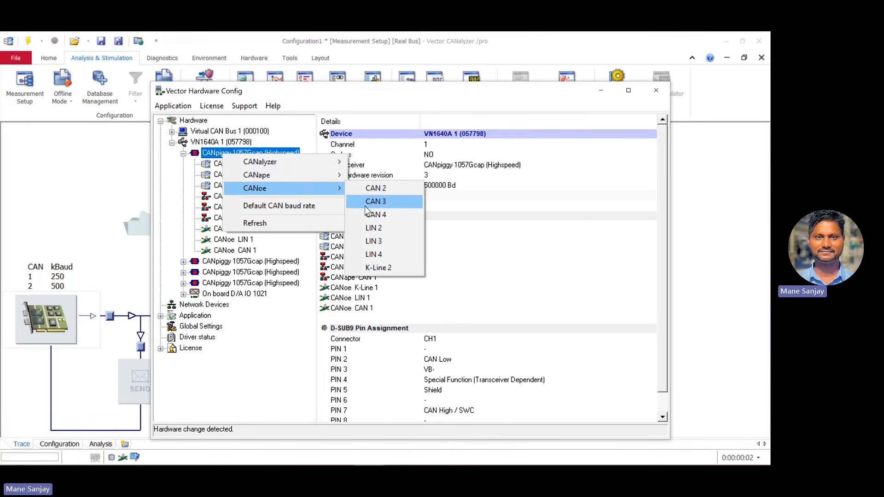
{"action": "mouse_move", "coordinate": [307, 159]}
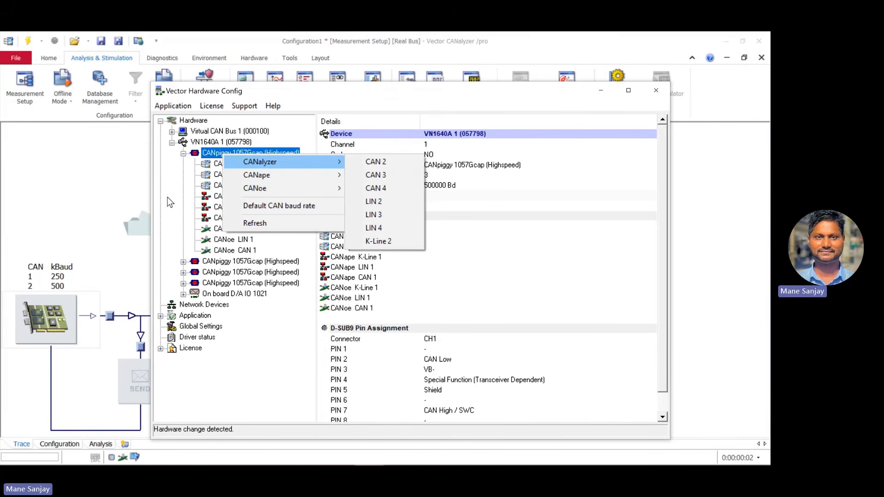
{"action": "left_click", "coordinate": [230, 196]}
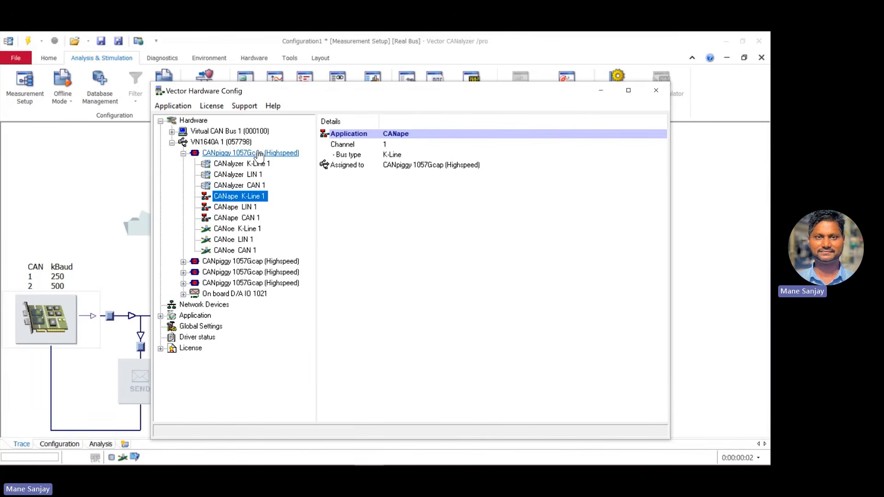
Examine the second VN1640A channel's assignments and CANalyzer options, and close the network hardware configuration.
{"action": "left_click", "coordinate": [183, 262]}
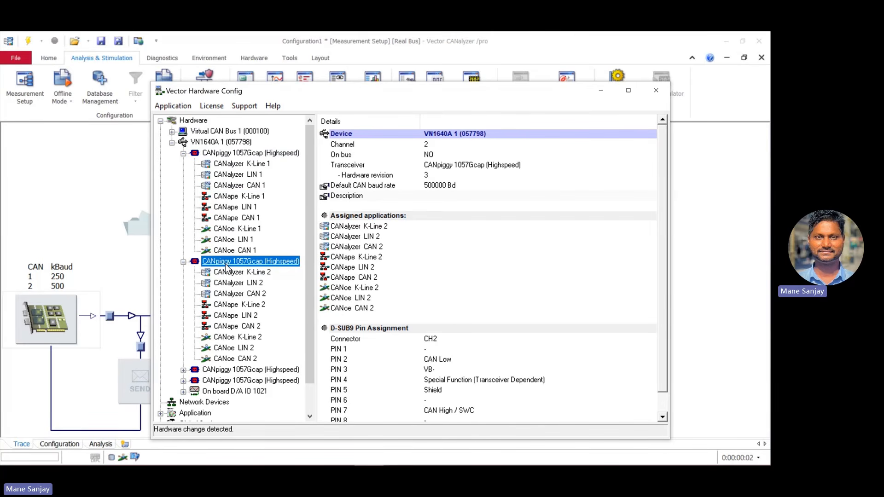
{"action": "right_click", "coordinate": [226, 267]}
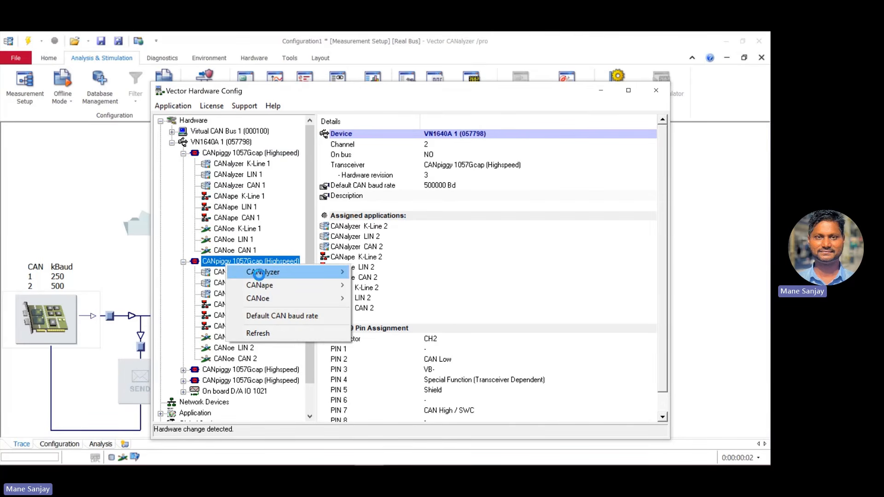
{"action": "mouse_move", "coordinate": [258, 275]}
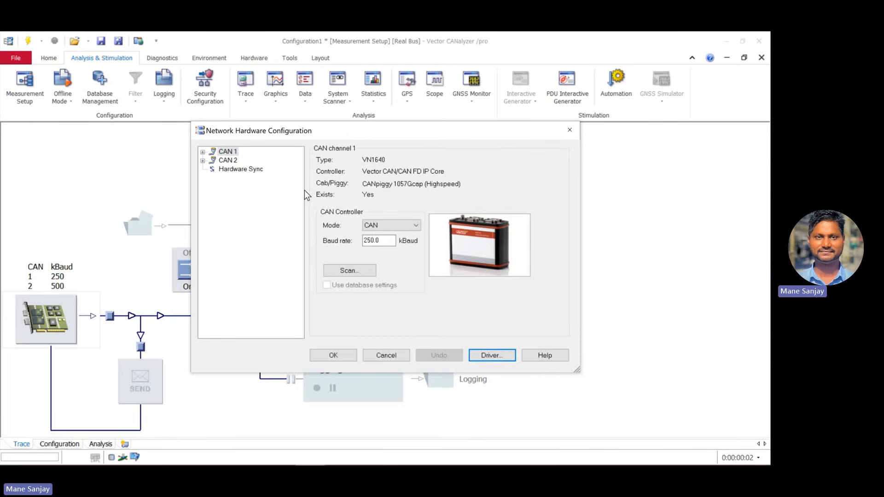
{"action": "left_click", "coordinate": [571, 130]}
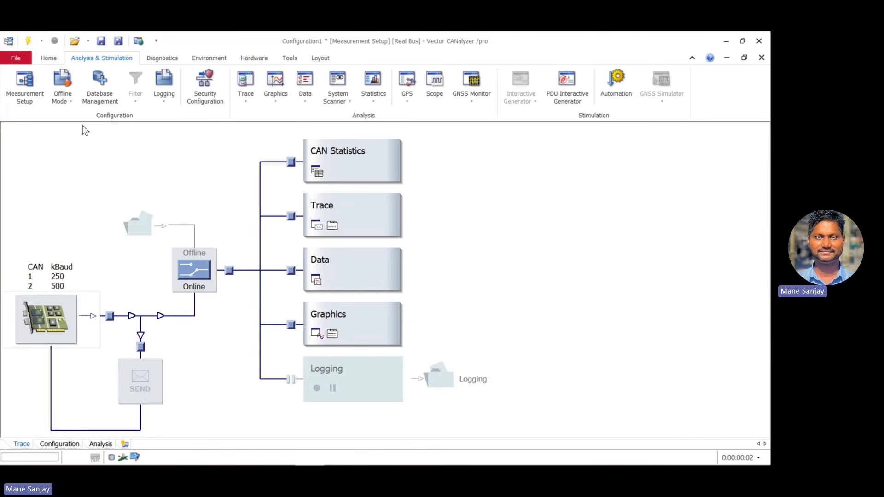
Run the measurement, check the Trace window for messages, and stop the measurement from the Measurement Setup.
{"action": "left_click", "coordinate": [31, 41]}
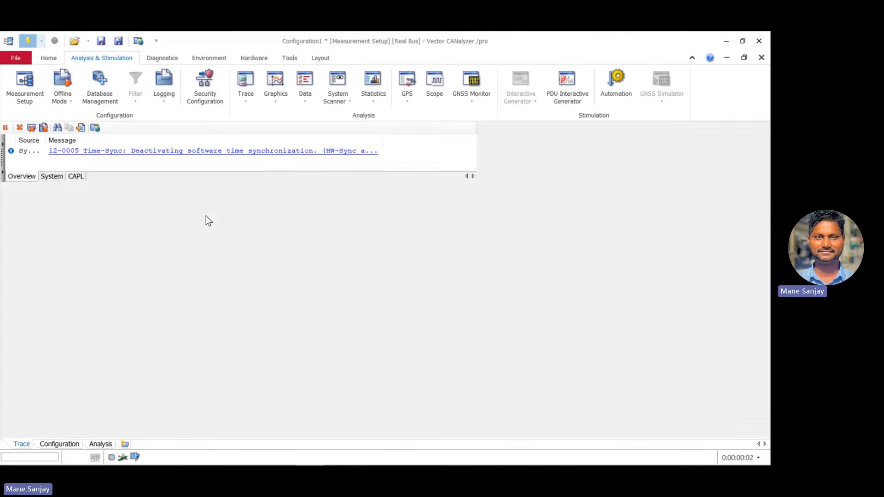
{"action": "left_click", "coordinate": [35, 94]}
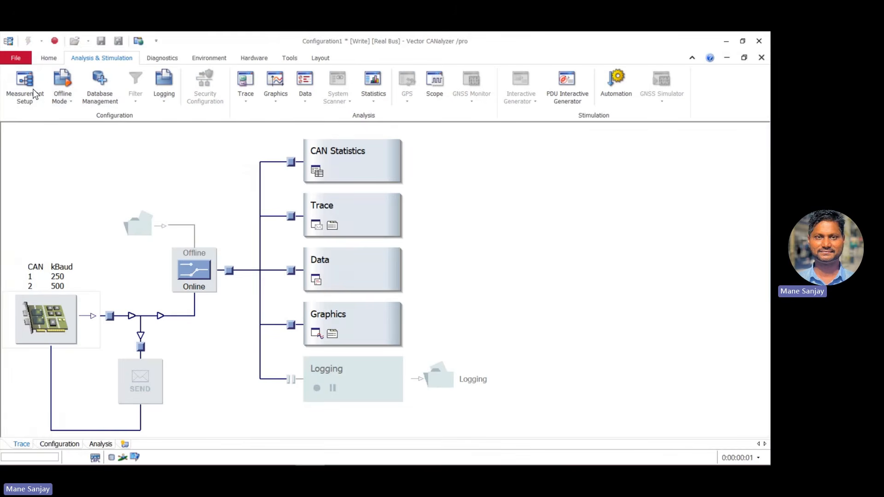
{"action": "left_click", "coordinate": [316, 226]}
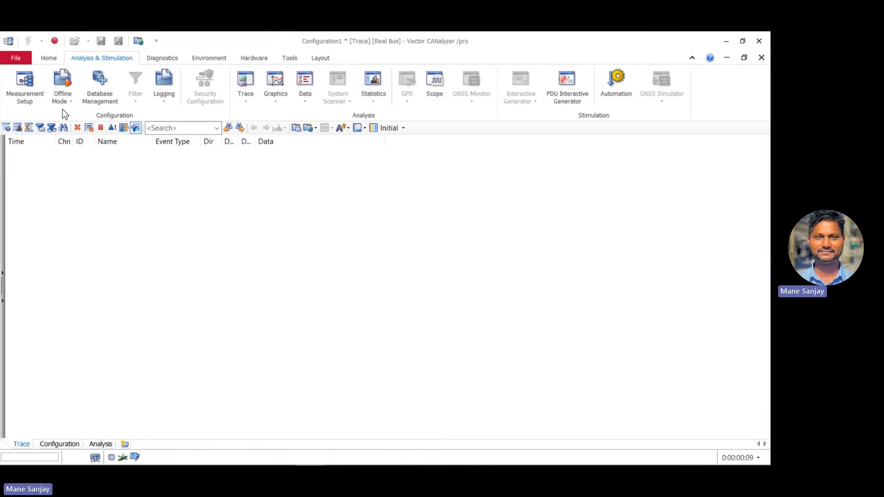
{"action": "left_click", "coordinate": [26, 87]}
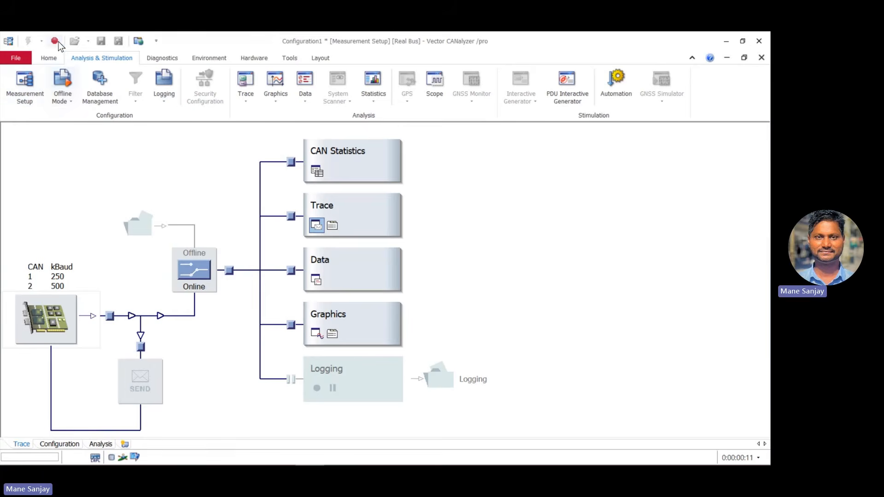
{"action": "left_click", "coordinate": [55, 40]}
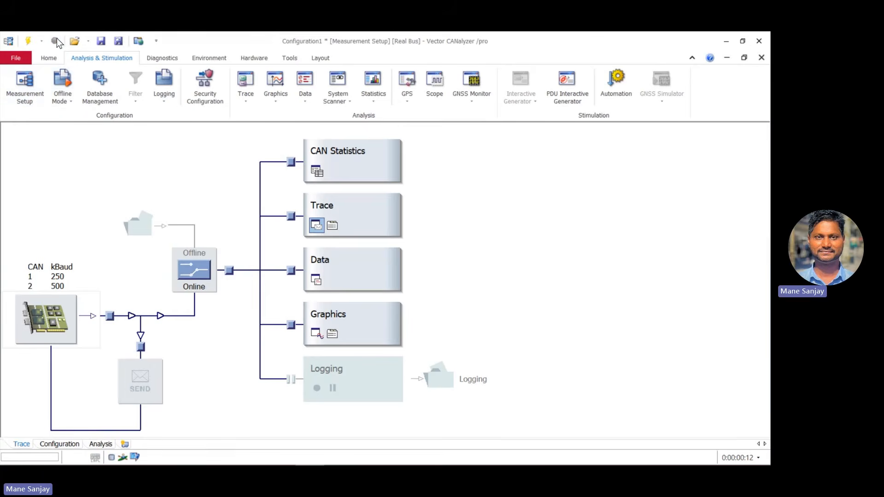
Insert a CAN Interactive Generator block in the send branch of the Measurement Setup.
{"action": "right_click", "coordinate": [141, 348]}
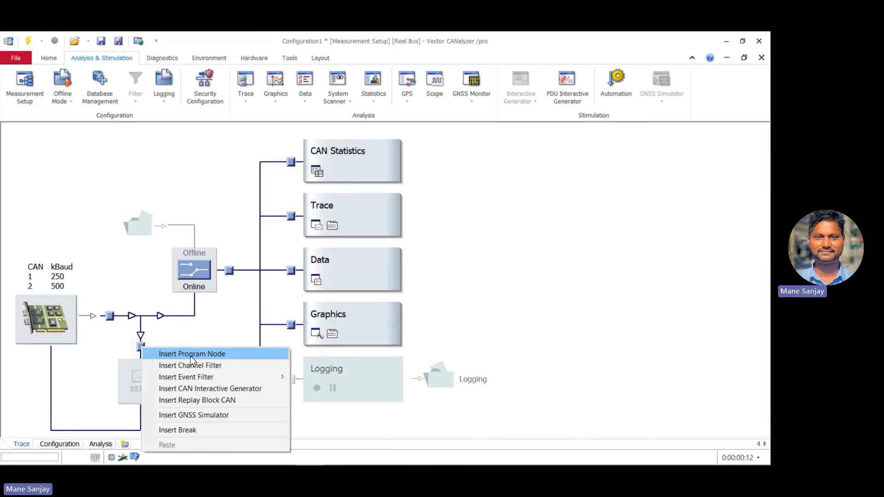
{"action": "left_click", "coordinate": [124, 339]}
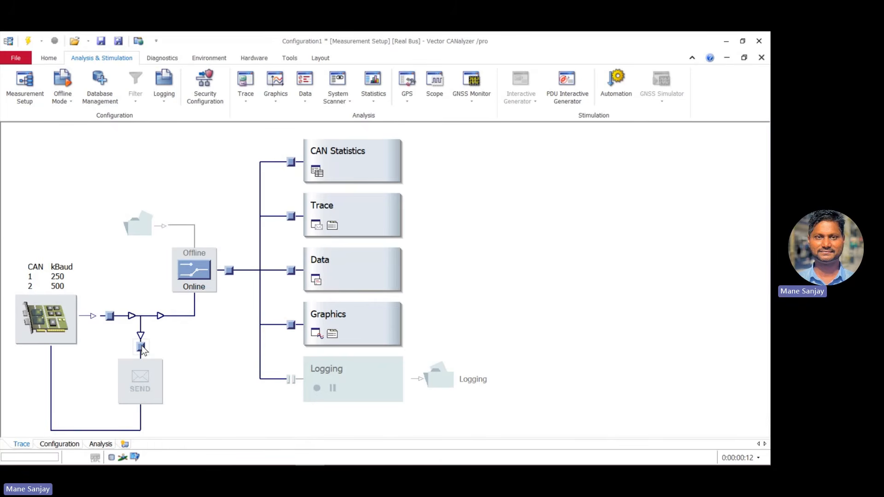
{"action": "right_click", "coordinate": [142, 347]}
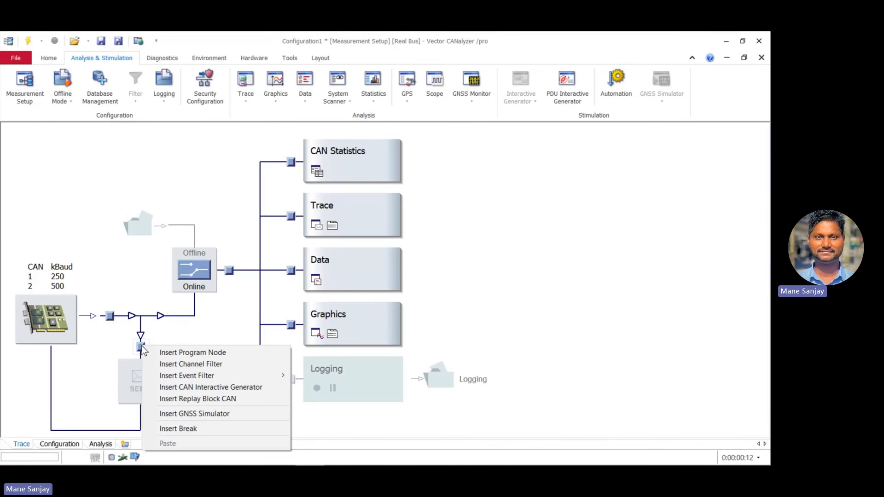
{"action": "left_click", "coordinate": [200, 387]}
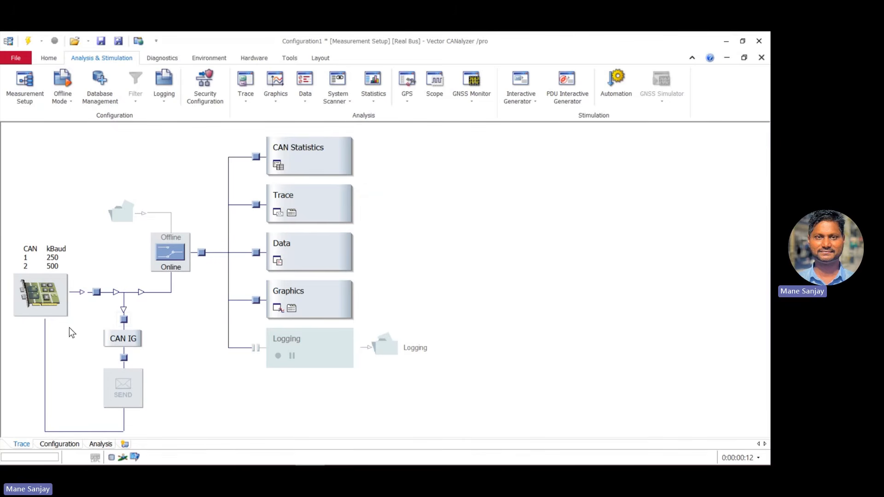
Open the CAN IG block and review its frame-adding options and the raw data view.
{"action": "double_click", "coordinate": [120, 343]}
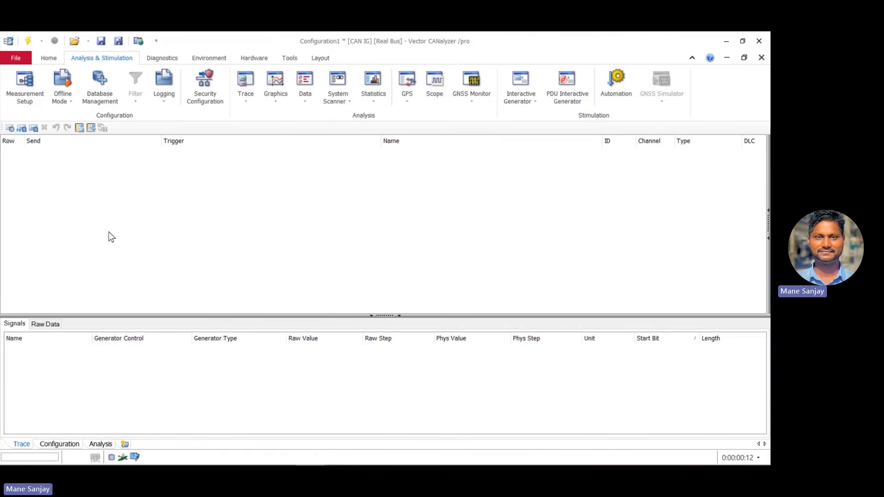
{"action": "left_click", "coordinate": [34, 80]}
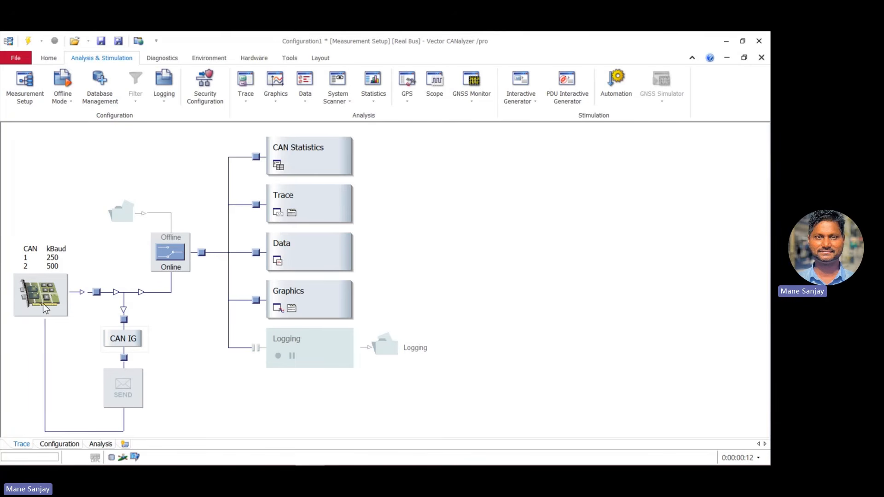
{"action": "double_click", "coordinate": [132, 340]}
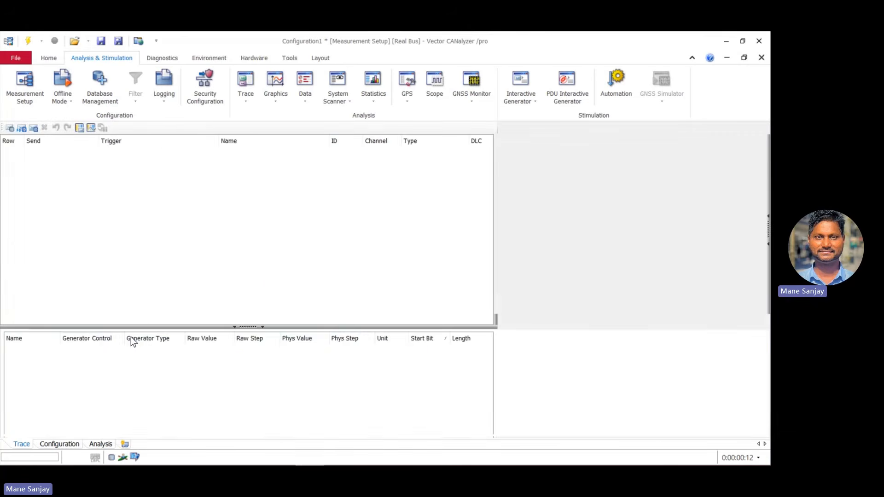
{"action": "right_click", "coordinate": [93, 175]}
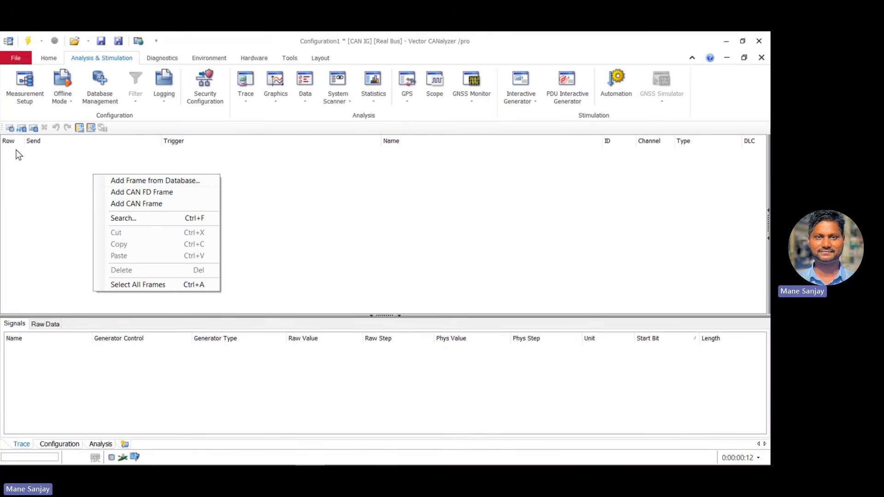
{"action": "left_click", "coordinate": [42, 324]}
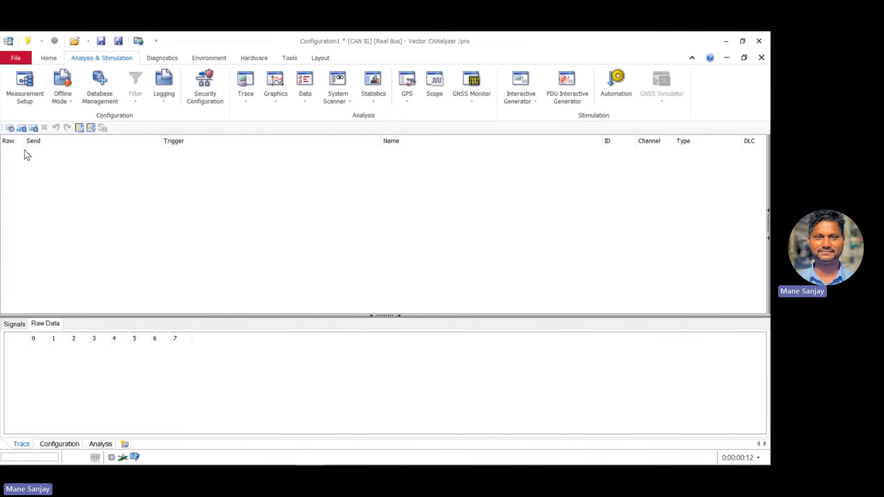
{"action": "right_click", "coordinate": [21, 163]}
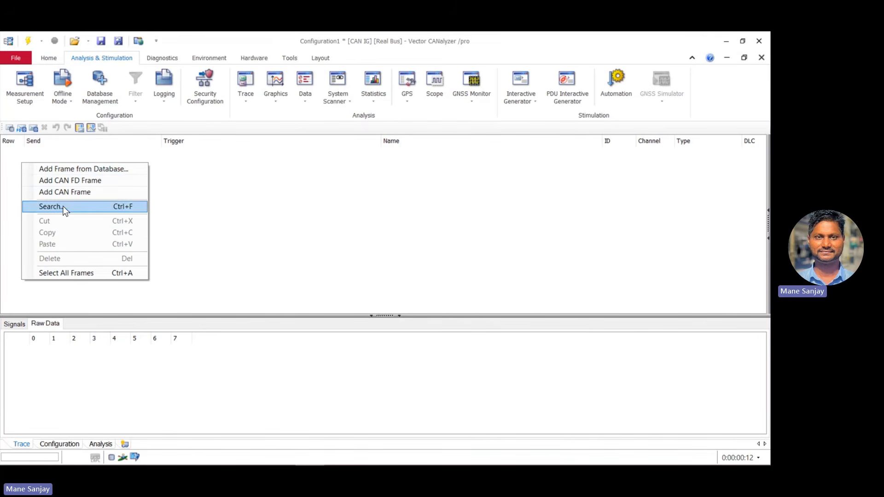
{"action": "left_click", "coordinate": [18, 337]}
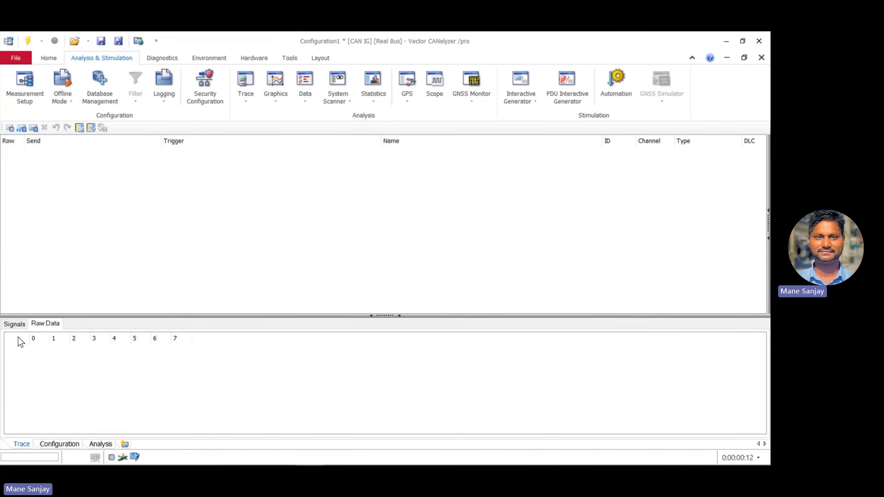
Open the CAN IG block from the Configuration desktop's Measurement Setup and add a CAN frame to it.
{"action": "left_click", "coordinate": [77, 444]}
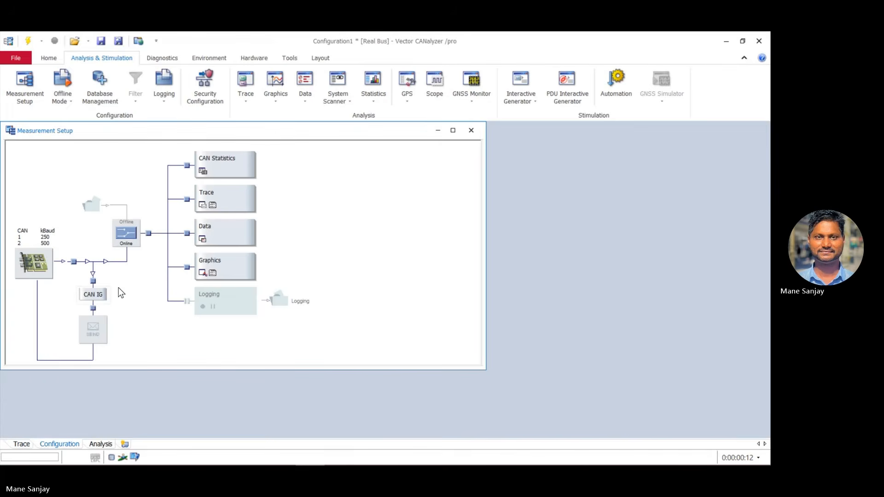
{"action": "right_click", "coordinate": [93, 280]}
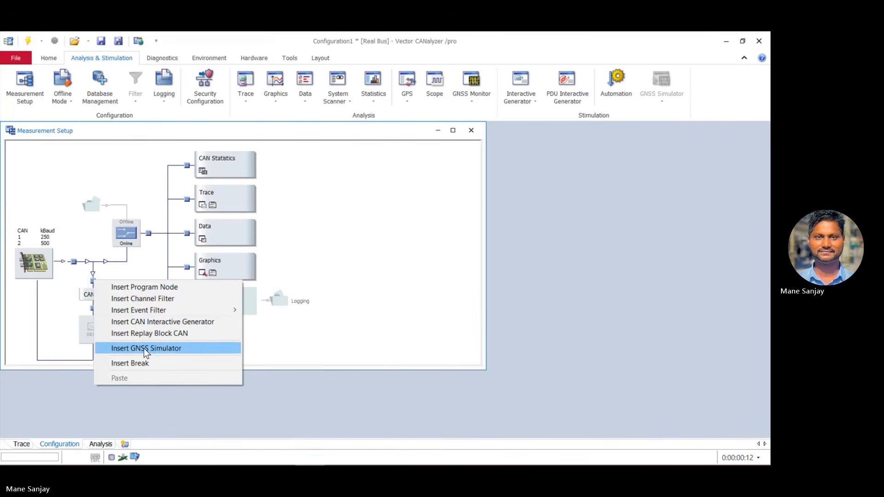
{"action": "left_click", "coordinate": [89, 297]}
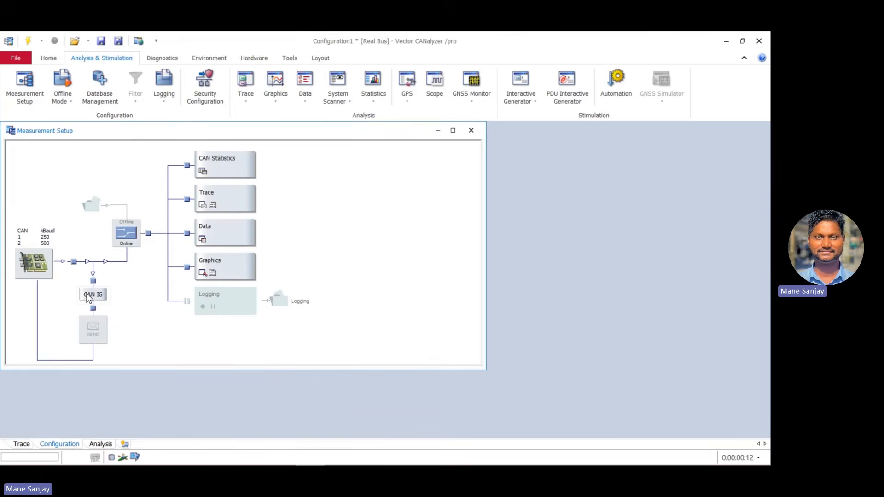
{"action": "double_click", "coordinate": [89, 297]}
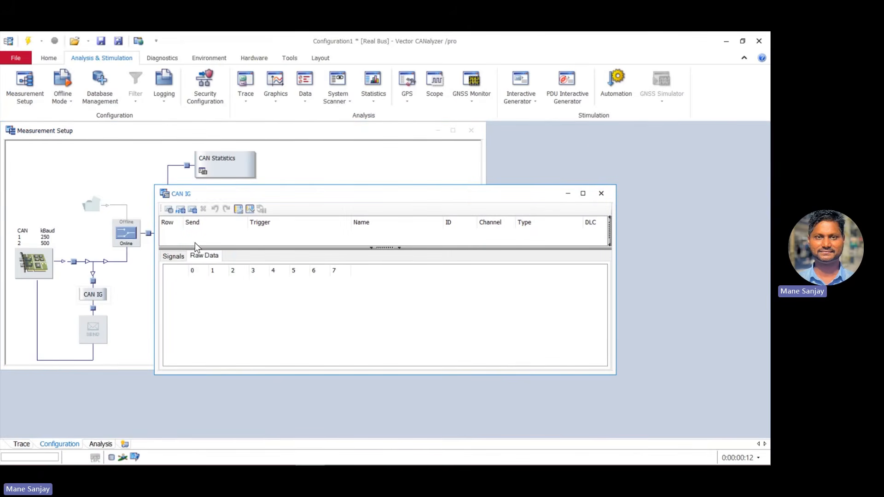
{"action": "left_click", "coordinate": [192, 210]}
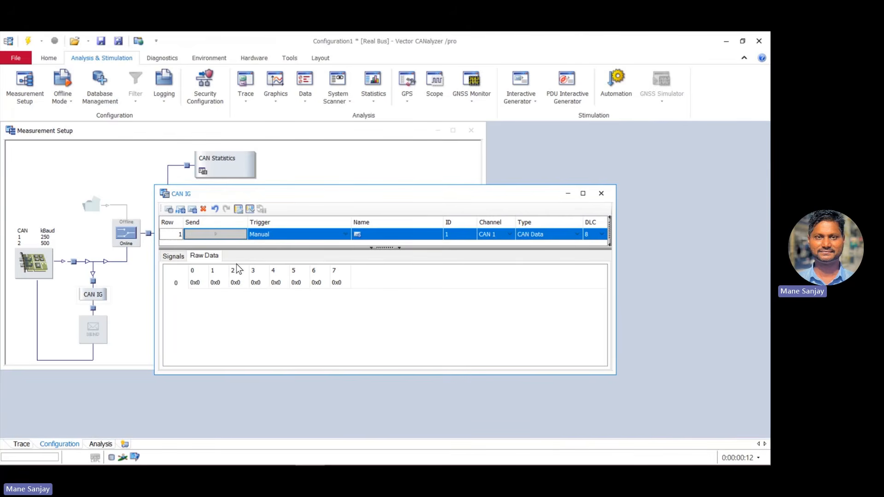
Set the CAN frame's trigger to periodic with a 10 ms cycle time and its ID to 100.
{"action": "left_click", "coordinate": [344, 234]}
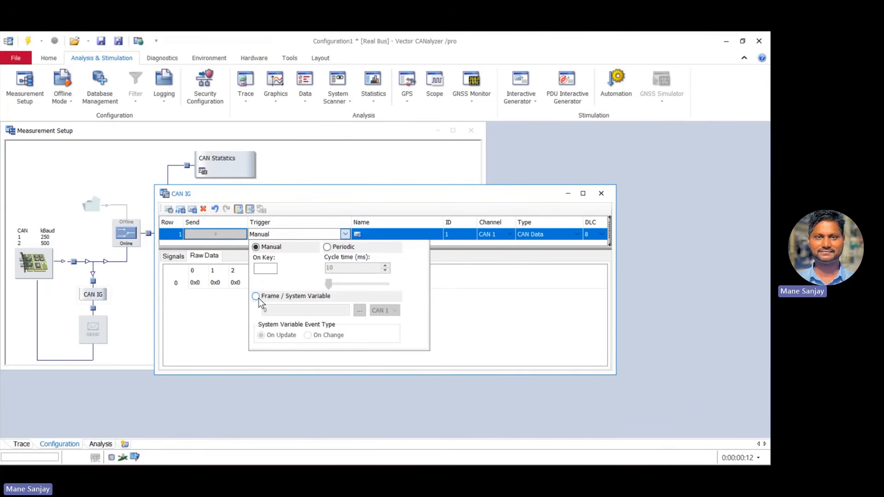
{"action": "left_click", "coordinate": [327, 247]}
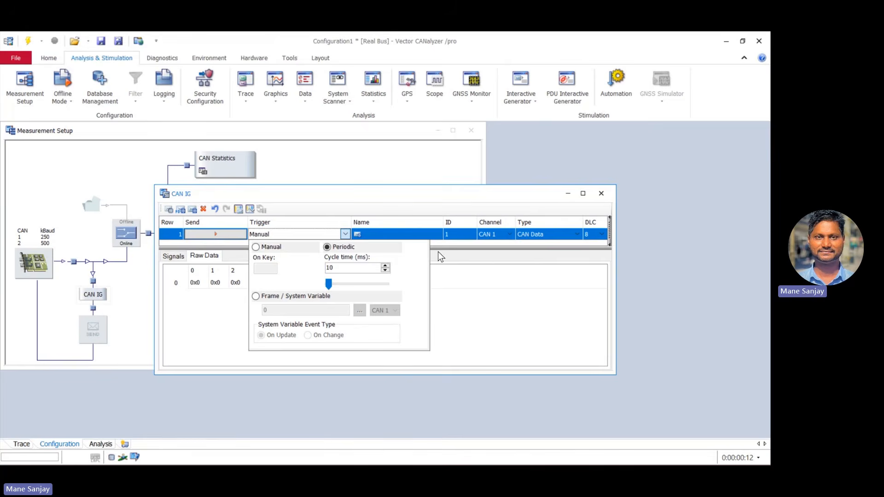
{"action": "left_click", "coordinate": [451, 235]}
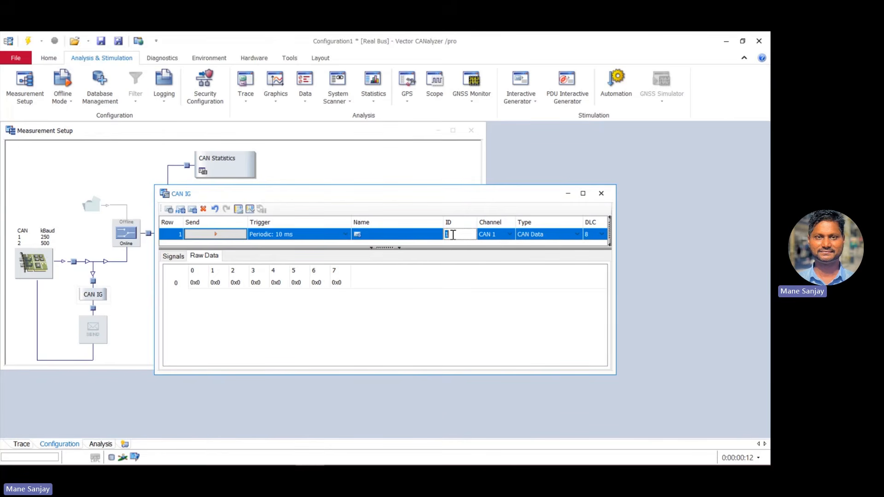
{"action": "type", "text": "100"}
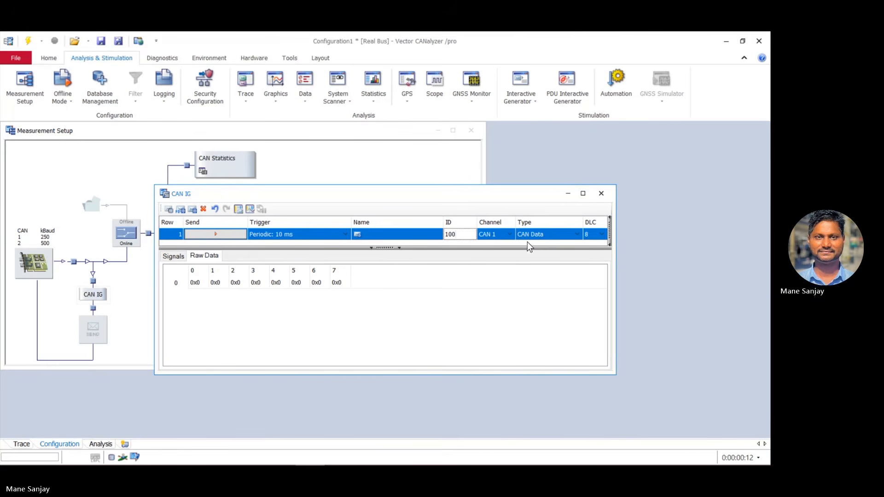
Fill the frame's eight raw data bytes in sequence with 0x1, 0x2, 0x3, 0x4, 0x5, 0x6, 0x7 and 0x8.
{"action": "left_click", "coordinate": [203, 283]}
{"action": "type", "text": "0x1"}
{"action": "left_click", "coordinate": [224, 284]}
{"action": "left_click", "coordinate": [224, 285]}
{"action": "key", "text": "BackSpace"}
{"action": "type", "text": "2"}
{"action": "left_click", "coordinate": [236, 285]}
{"action": "left_click", "coordinate": [236, 284]}
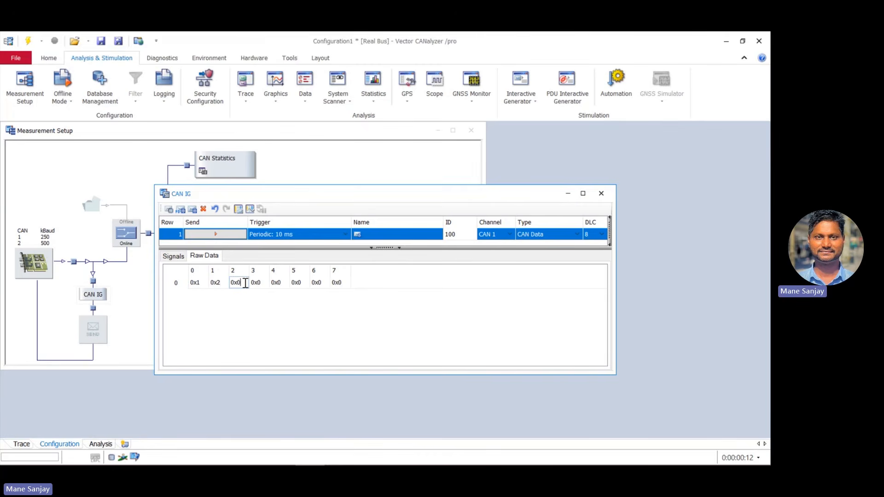
{"action": "key", "text": "BackSpace"}
{"action": "type", "text": "3"}
{"action": "left_click", "coordinate": [260, 282]}
{"action": "key", "text": "BackSpace"}
{"action": "type", "text": "4"}
{"action": "left_click", "coordinate": [284, 282]}
{"action": "left_click", "coordinate": [283, 282]}
{"action": "key", "text": "BackSpace"}
{"action": "type", "text": "4"}
{"action": "left_click", "coordinate": [303, 282]}
{"action": "left_click", "coordinate": [305, 282]}
{"action": "key", "text": "BackSpace"}
{"action": "type", "text": "6"}
{"action": "left_click", "coordinate": [326, 286]}
{"action": "left_click", "coordinate": [324, 283]}
{"action": "key", "text": "BackSpace"}
{"action": "type", "text": "7"}
{"action": "left_click", "coordinate": [341, 285]}
{"action": "left_click", "coordinate": [344, 283]}
{"action": "key", "text": "BackSpace"}
{"action": "type", "text": "8"}
{"action": "key", "text": "Return"}
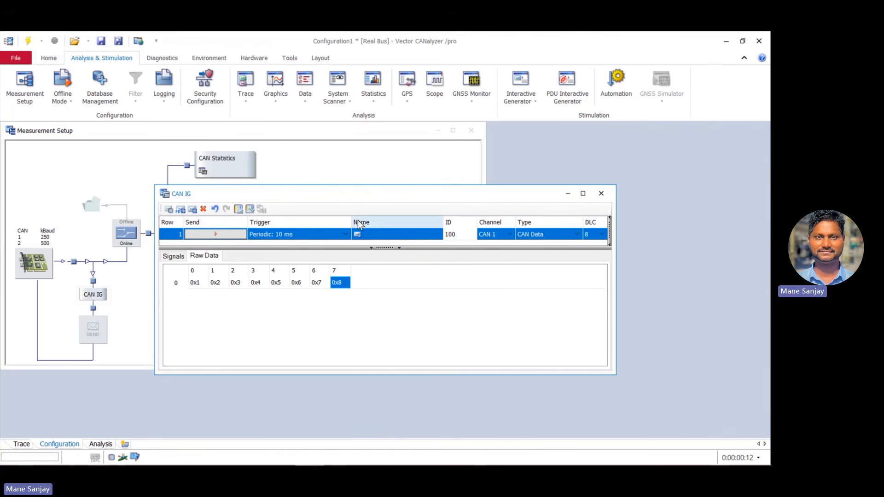
Activate sending of the frame, and run the measurement with the Trace window maximized to inspect the traced event's details.
{"action": "left_click", "coordinate": [220, 236]}
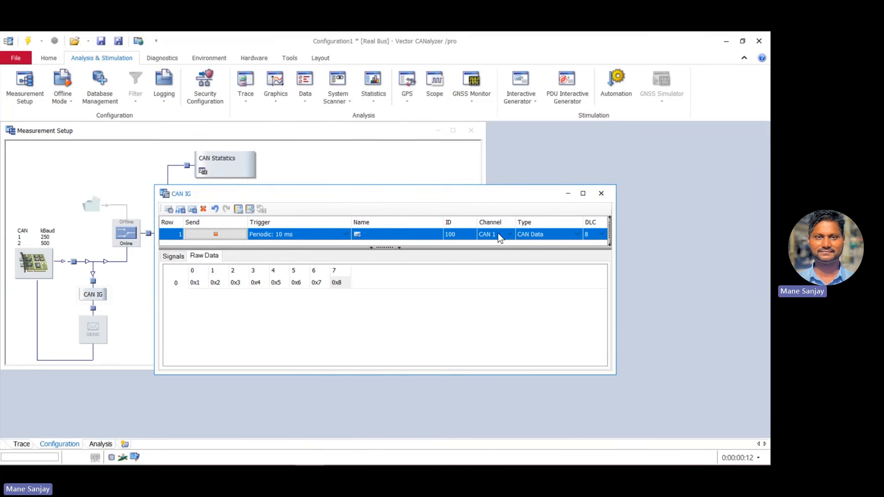
{"action": "left_click", "coordinate": [139, 277]}
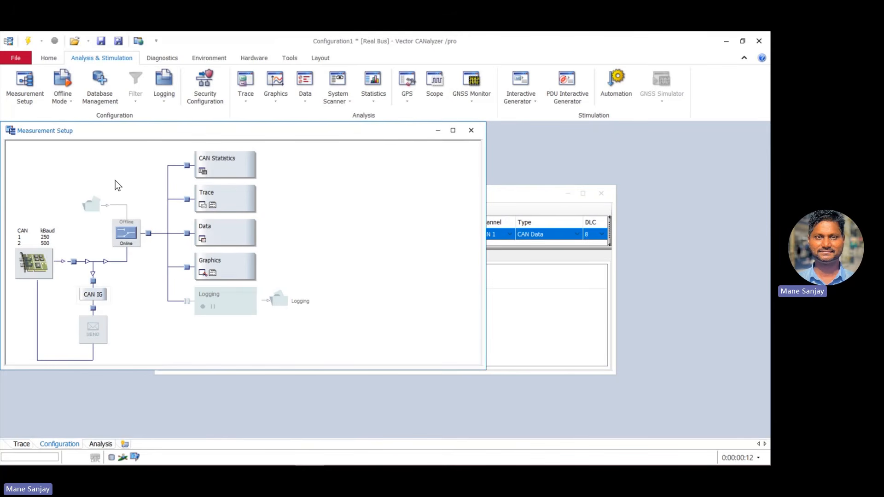
{"action": "double_click", "coordinate": [201, 207]}
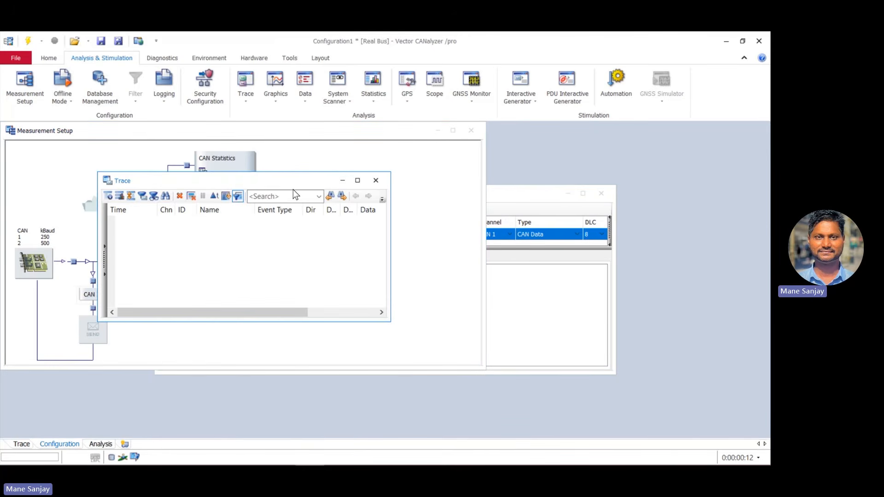
{"action": "left_click", "coordinate": [357, 180]}
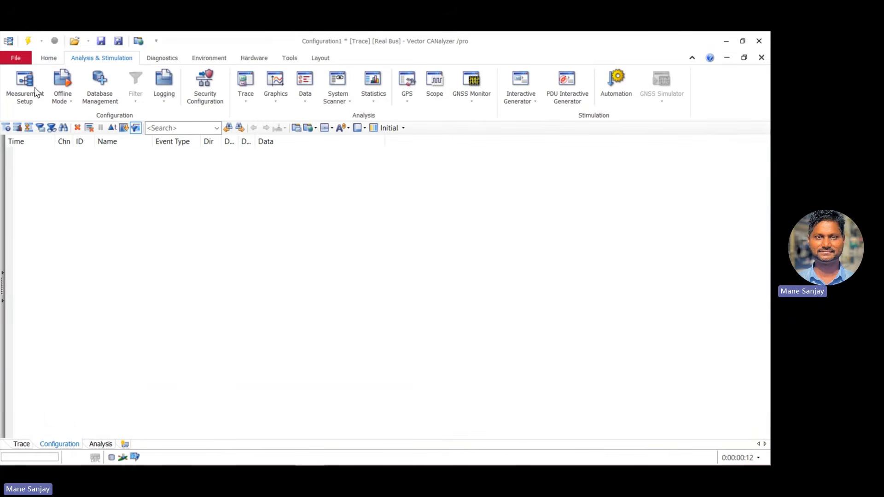
{"action": "left_click", "coordinate": [28, 41]}
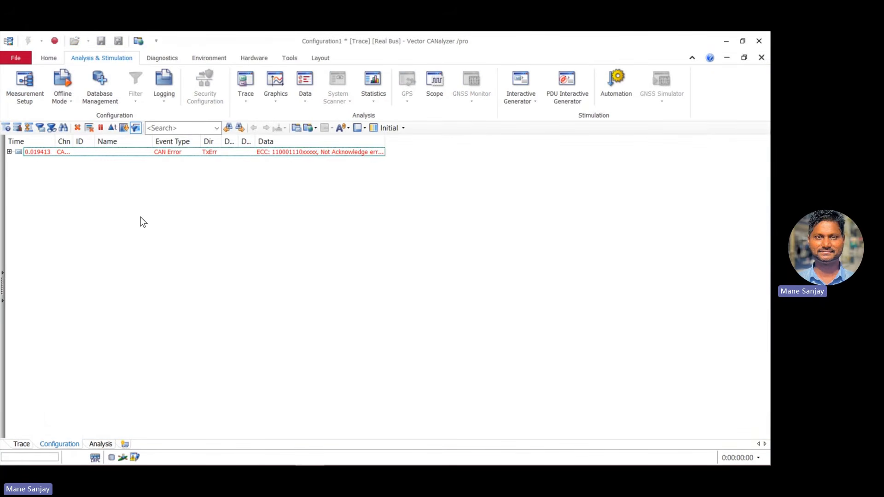
{"action": "left_click", "coordinate": [9, 152]}
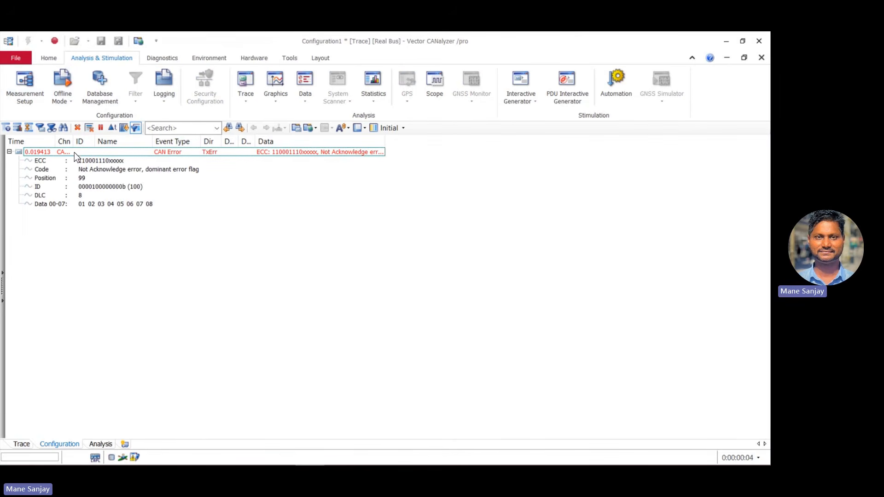
Stop the measurement from the Measurement Setup and deactivate sending of the frame in the CAN IG block.
{"action": "left_click", "coordinate": [26, 93]}
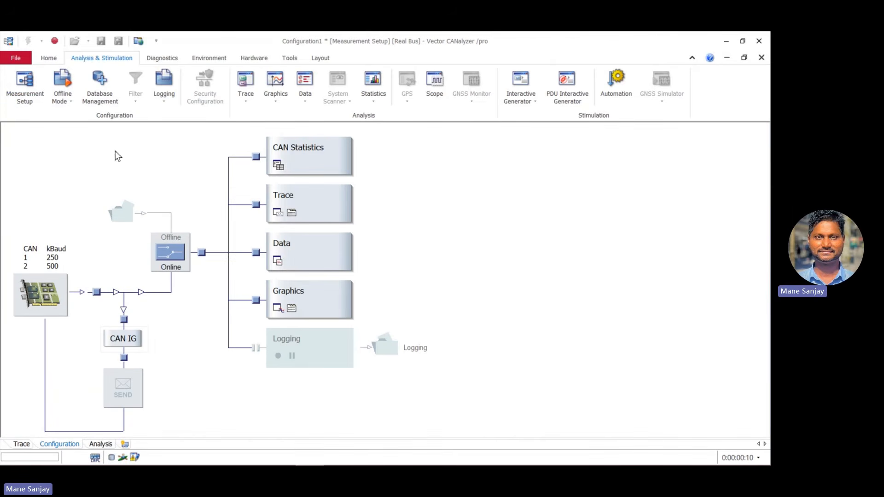
{"action": "key", "text": "Escape"}
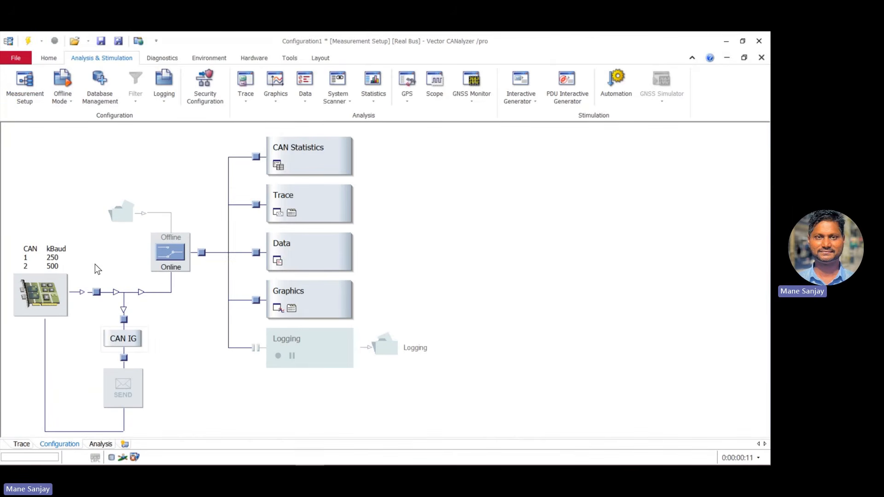
{"action": "double_click", "coordinate": [117, 338]}
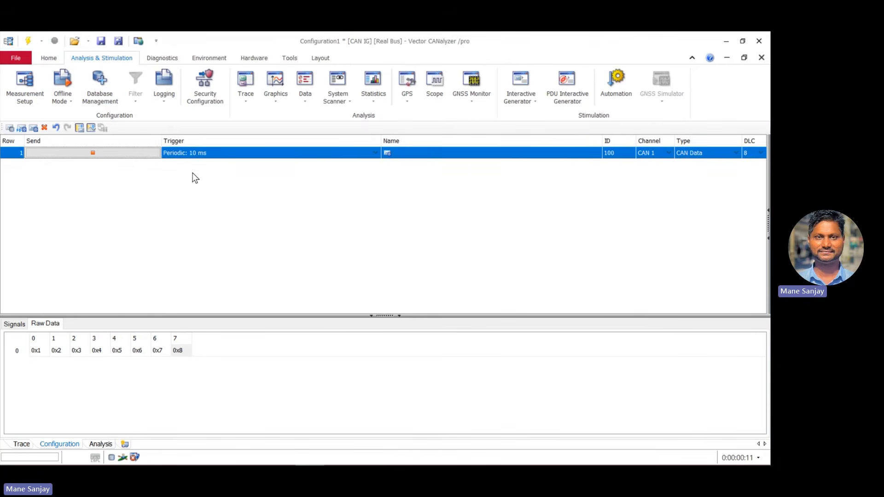
{"action": "left_click", "coordinate": [92, 152]}
Review the available frame types for the CAN IG frame, leaving it as CAN Data.
{"action": "left_click", "coordinate": [727, 152]}
{"action": "left_click", "coordinate": [735, 153]}
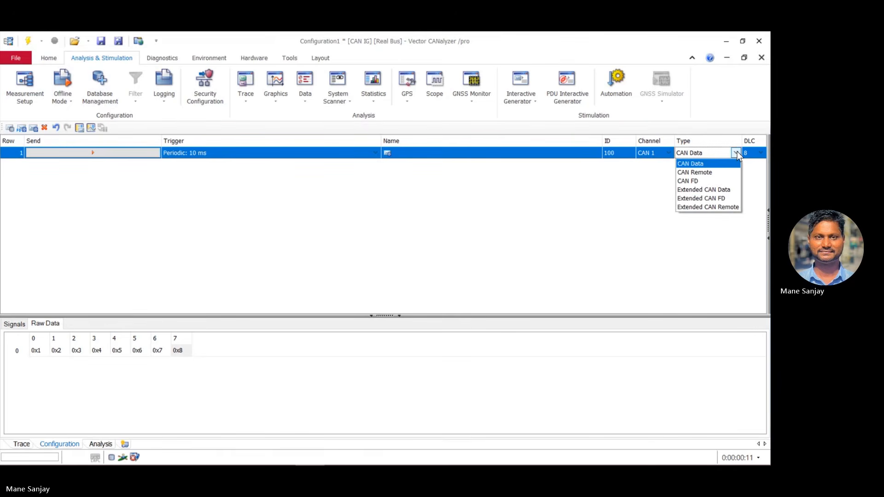
{"action": "left_click", "coordinate": [736, 152]}
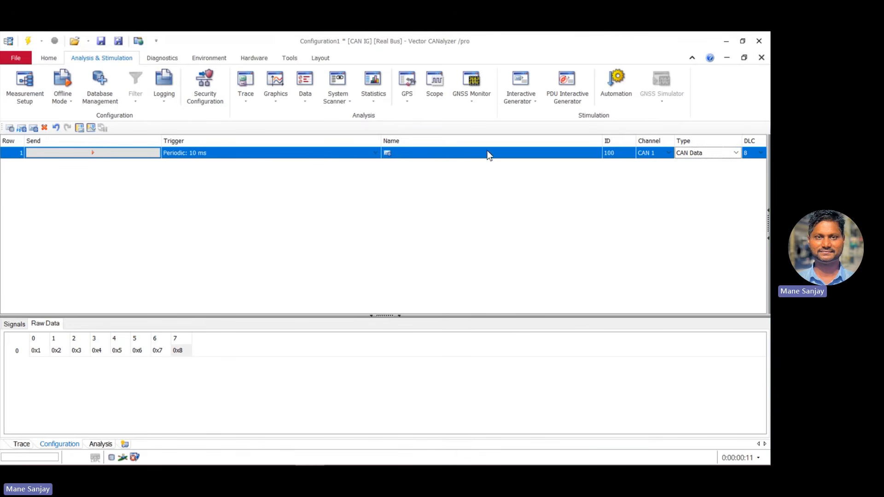
Start the measurement with frame sending switched off and check the Trace window for messages.
{"action": "left_click", "coordinate": [30, 40]}
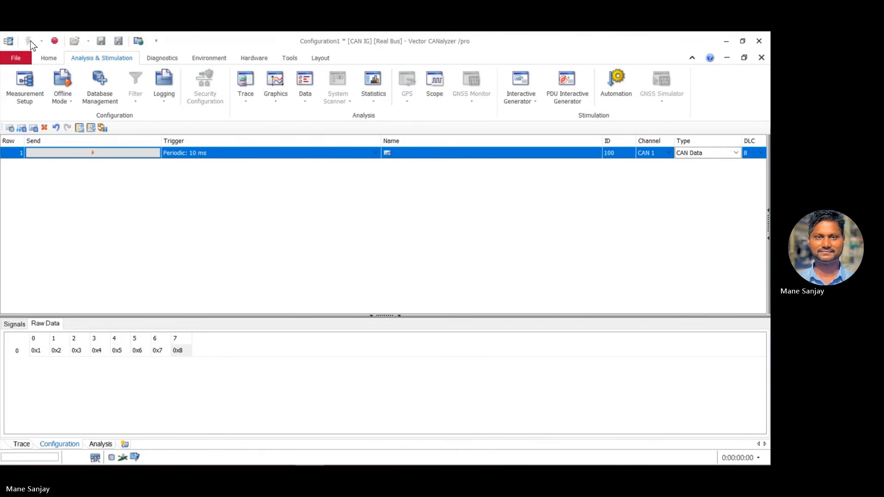
{"action": "left_click", "coordinate": [34, 92]}
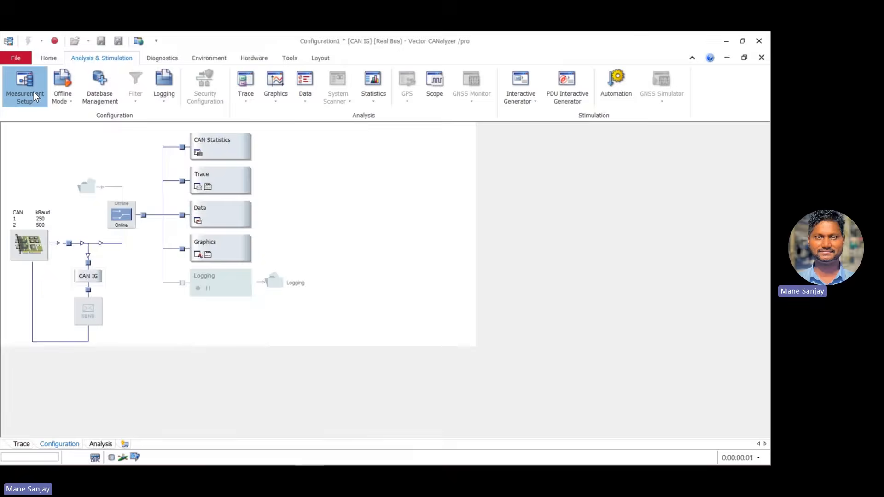
{"action": "left_click", "coordinate": [277, 214]}
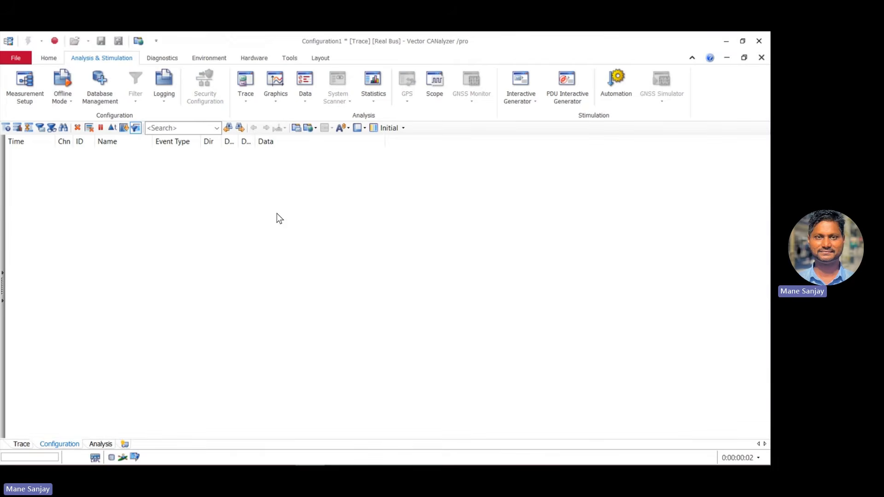
Activate sending of frame 100 in the CAN IG block during the running measurement and check it in the Trace window.
{"action": "left_click", "coordinate": [32, 88]}
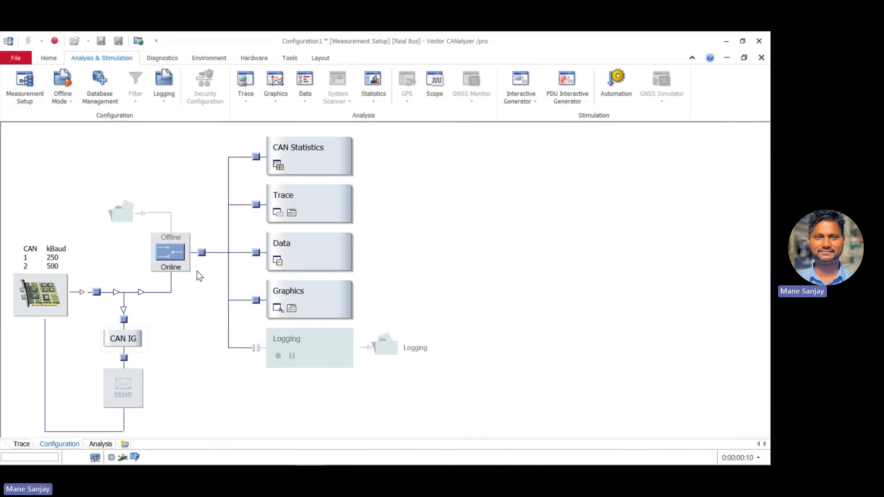
{"action": "double_click", "coordinate": [118, 338]}
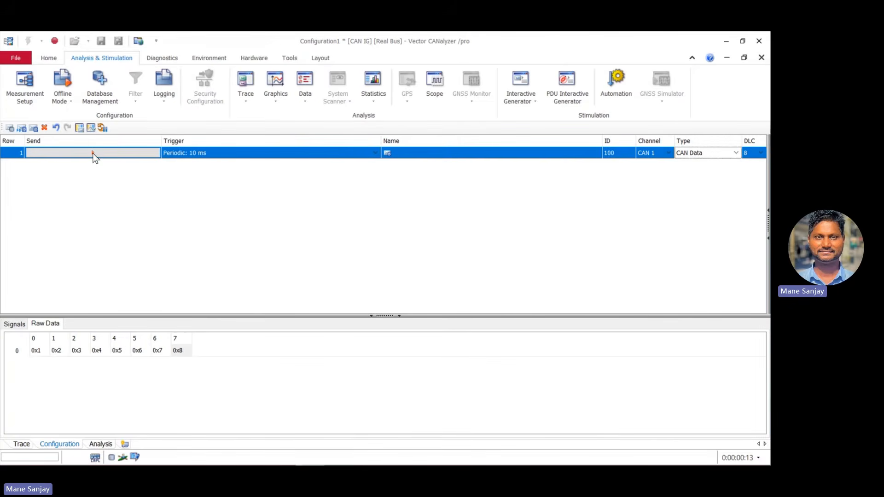
{"action": "left_click", "coordinate": [93, 153]}
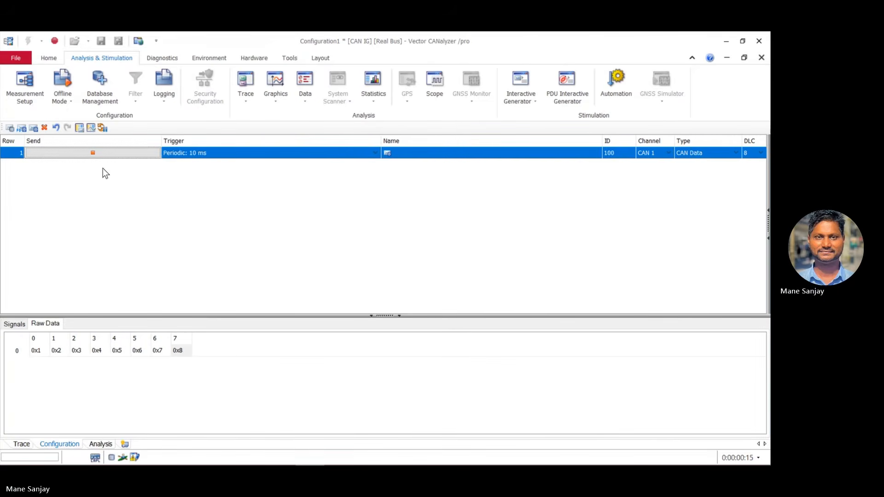
{"action": "left_click", "coordinate": [26, 87]}
{"action": "left_click", "coordinate": [278, 213]}
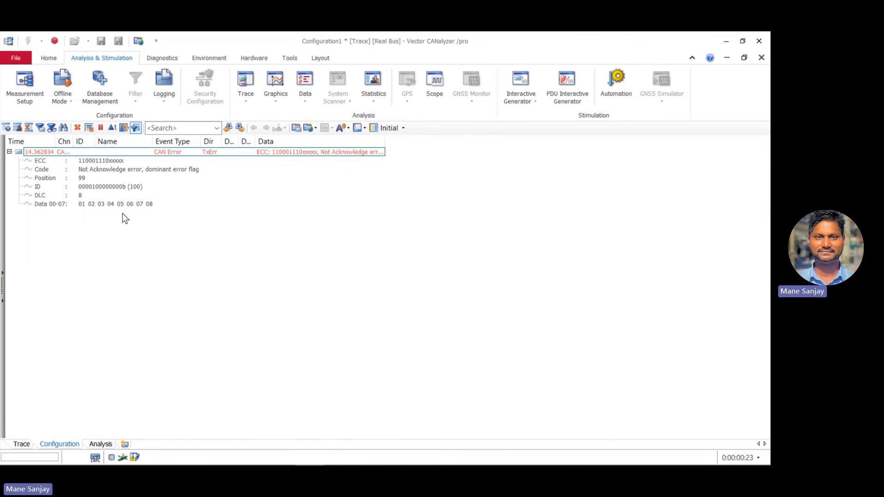
Reopen the CAN IG block from the Measurement Setup and review the frame's row and raw data bytes.
{"action": "left_click", "coordinate": [33, 90]}
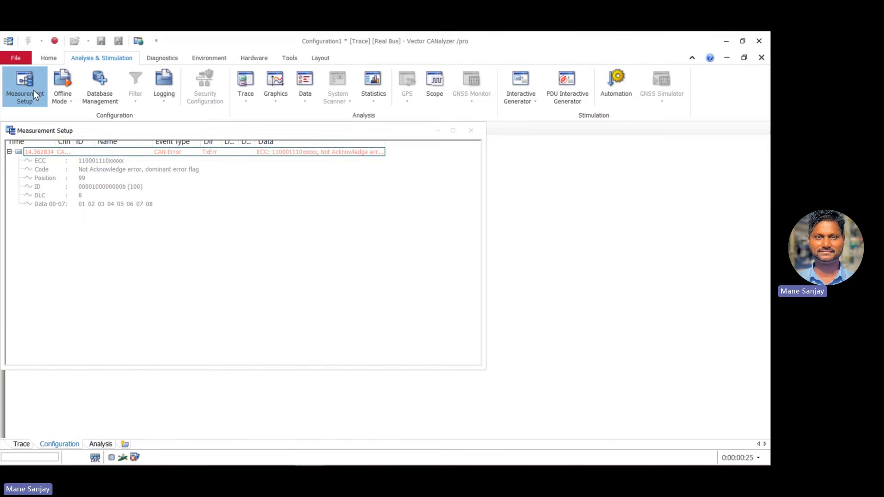
{"action": "double_click", "coordinate": [132, 341]}
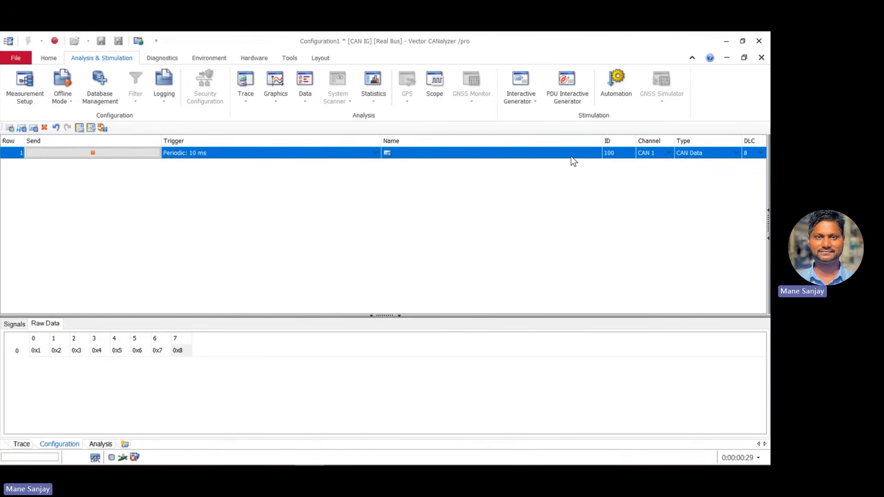
{"action": "left_click", "coordinate": [548, 155]}
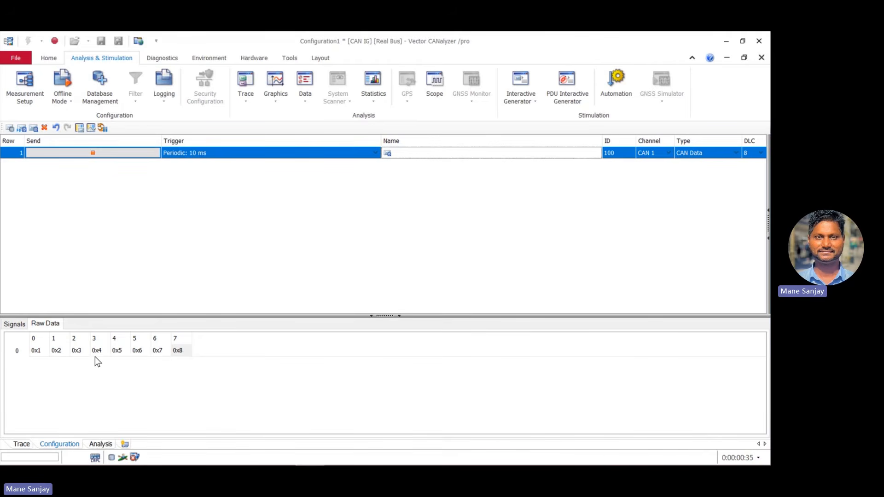
Remove the break in front of the Logging block in the Measurement Setup, and insert it again.
{"action": "left_click", "coordinate": [32, 94]}
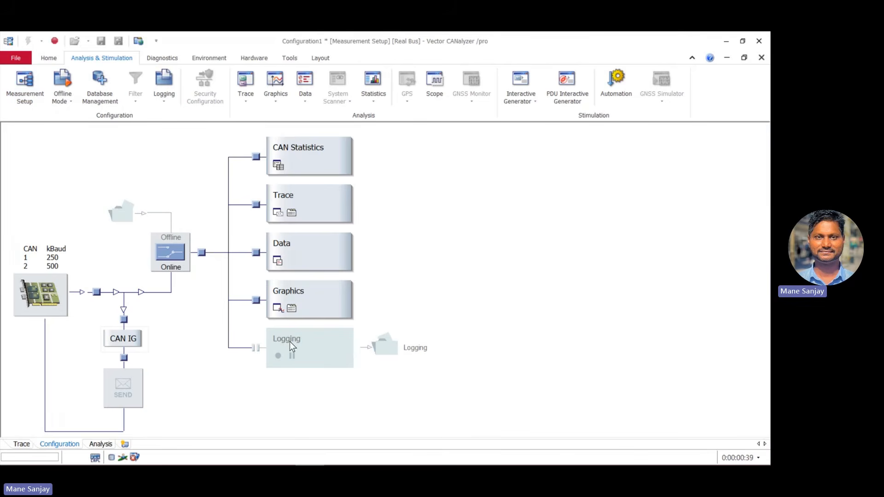
{"action": "left_click", "coordinate": [254, 347]}
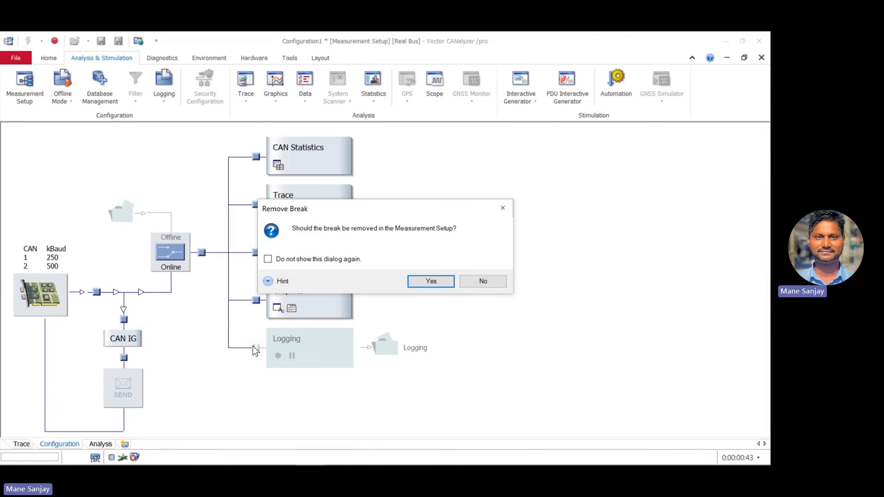
{"action": "left_click", "coordinate": [422, 282]}
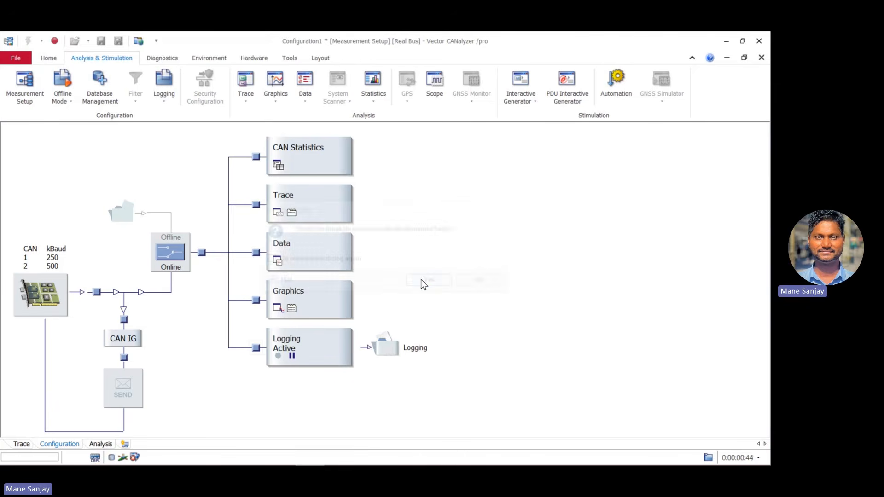
{"action": "left_click", "coordinate": [255, 349]}
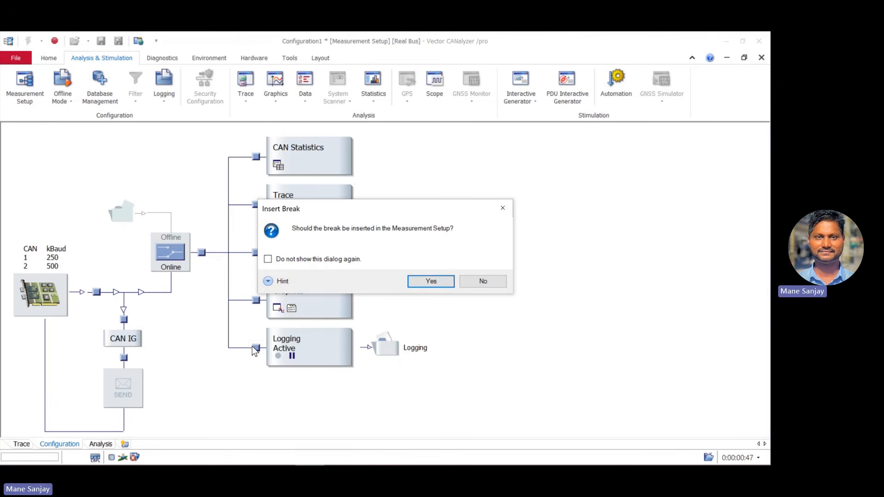
{"action": "left_click", "coordinate": [430, 282]}
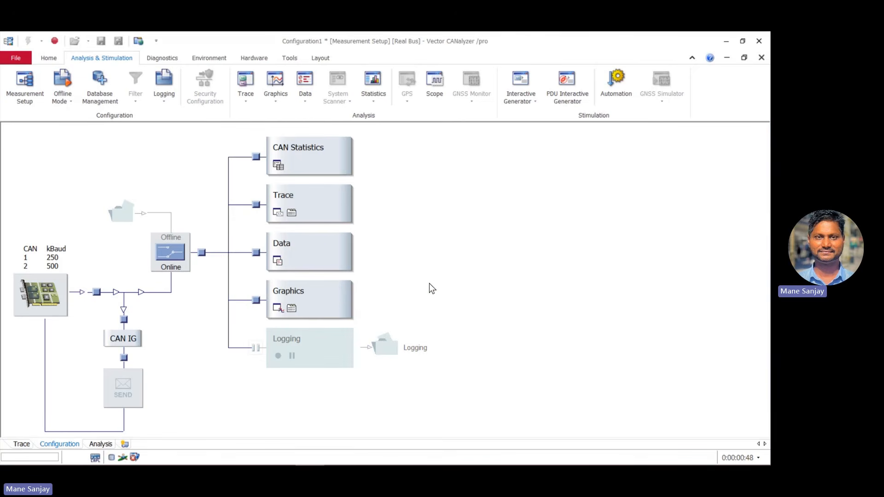
Review the insert options on the send branch, reopen the CAN IG block, and stop the measurement.
{"action": "right_click", "coordinate": [123, 320]}
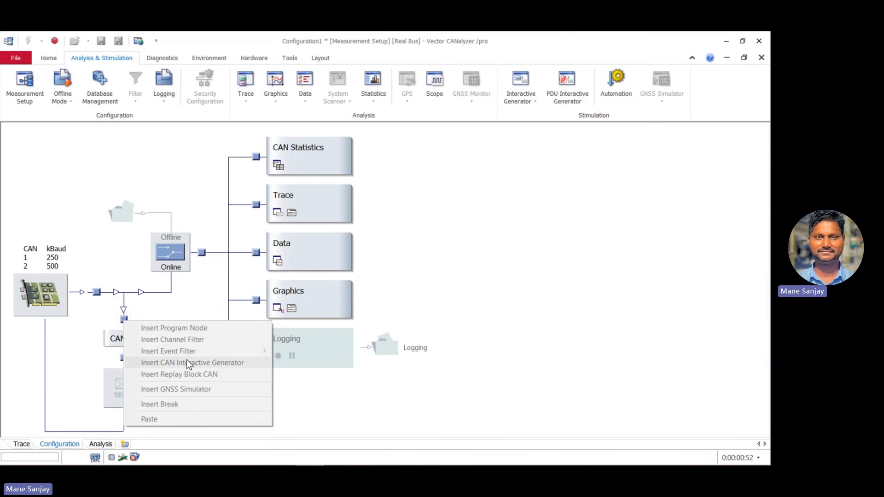
{"action": "left_click", "coordinate": [109, 319]}
{"action": "double_click", "coordinate": [112, 337]}
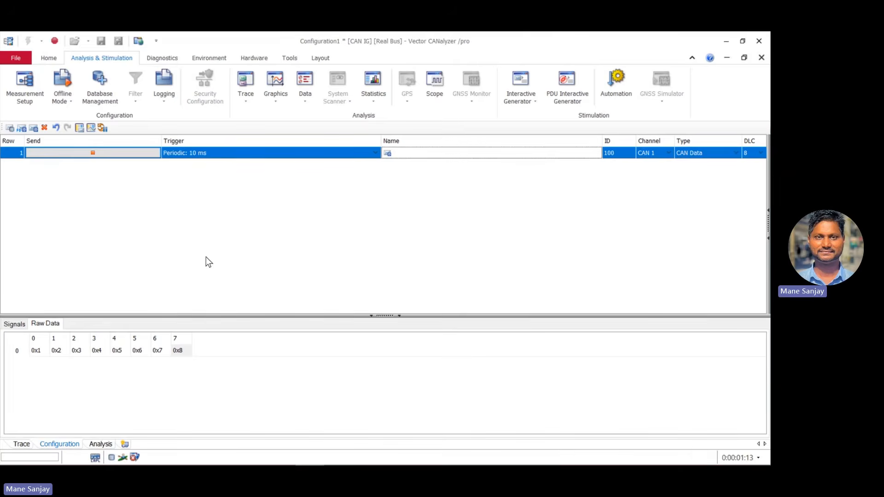
{"action": "left_click", "coordinate": [55, 38]}
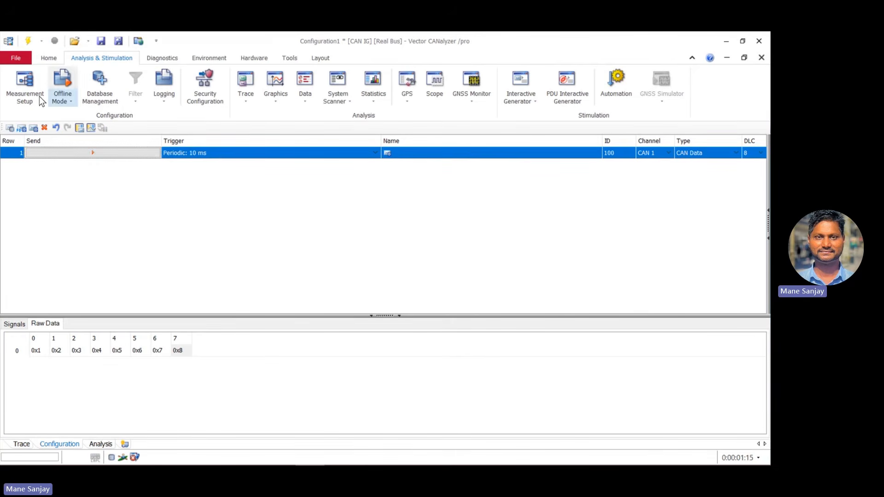
Return to the Measurement Setup and look through the available command groups for the Logging File Conversion tool.
{"action": "left_click", "coordinate": [25, 85]}
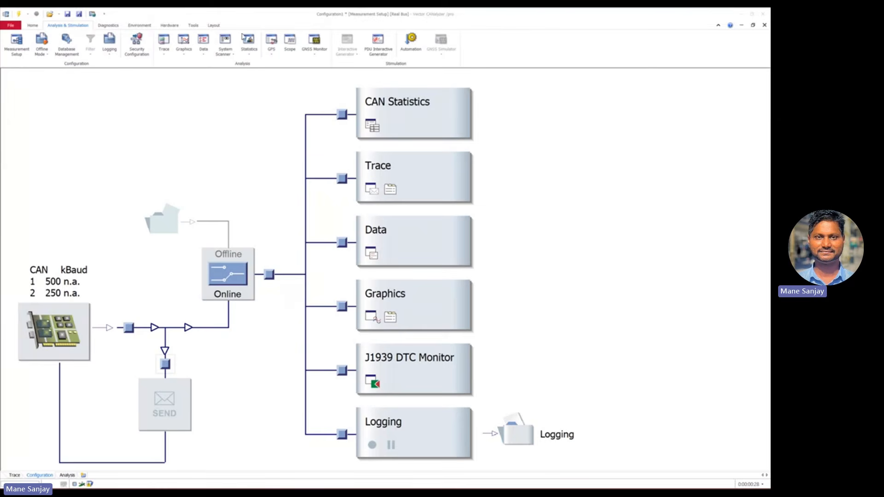
{"action": "left_click", "coordinate": [192, 26]}
{"action": "left_click", "coordinate": [172, 27]}
{"action": "left_click", "coordinate": [150, 27]}
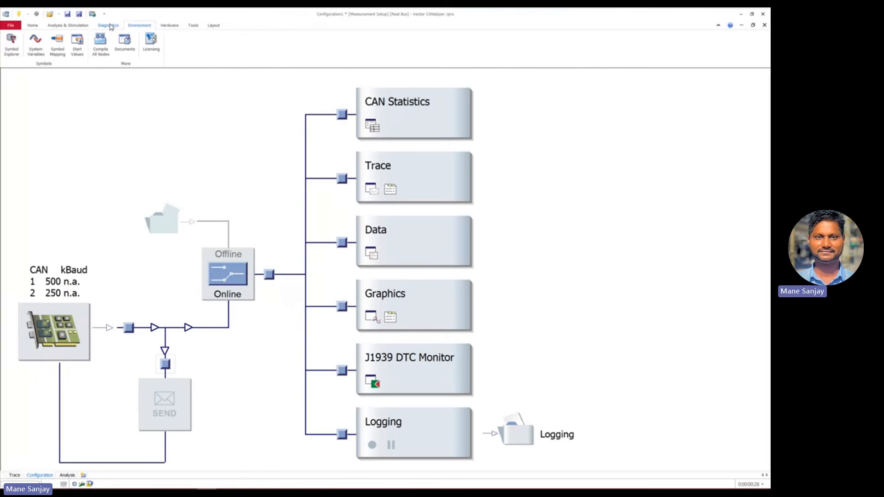
{"action": "left_click", "coordinate": [110, 27]}
{"action": "left_click", "coordinate": [78, 27]}
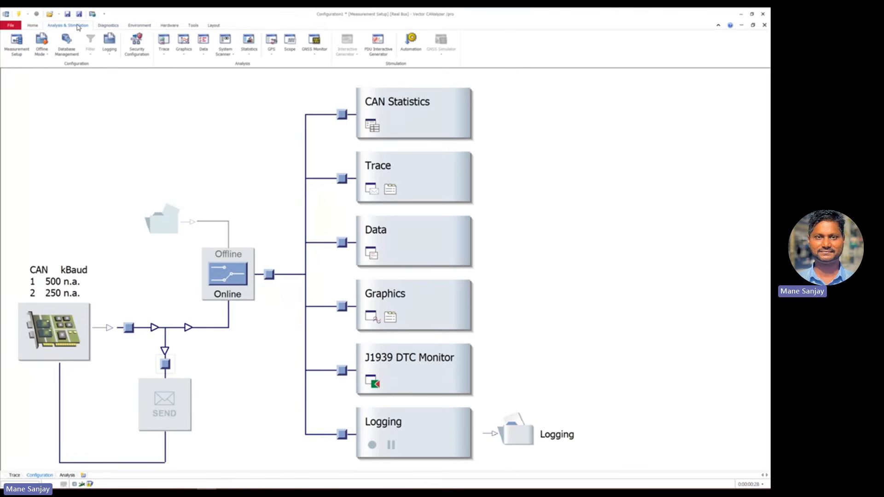
{"action": "left_click", "coordinate": [193, 26]}
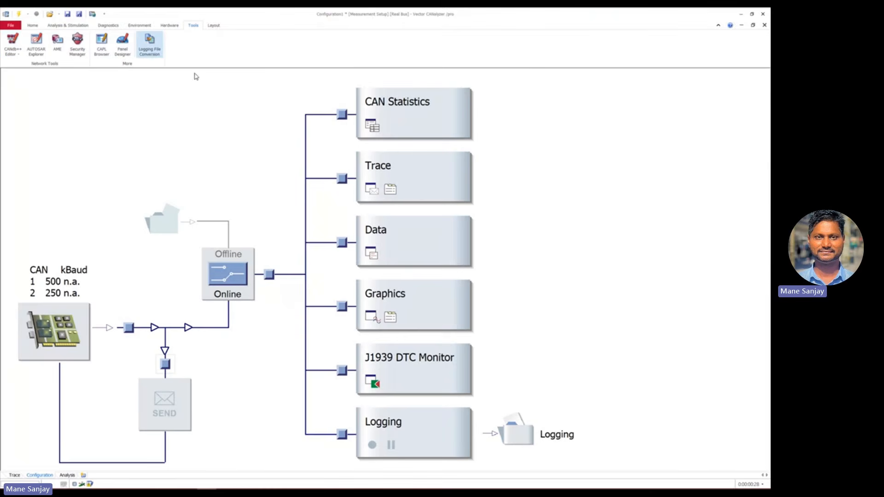
Review the options of the logging file behind the Logging block without choosing any, and minimize the CANalyzer window.
{"action": "right_click", "coordinate": [504, 436]}
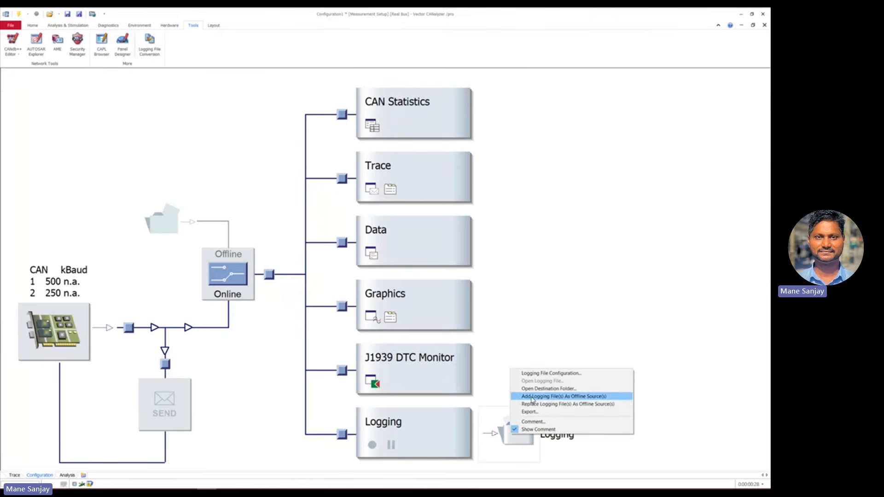
{"action": "left_click", "coordinate": [50, 125]}
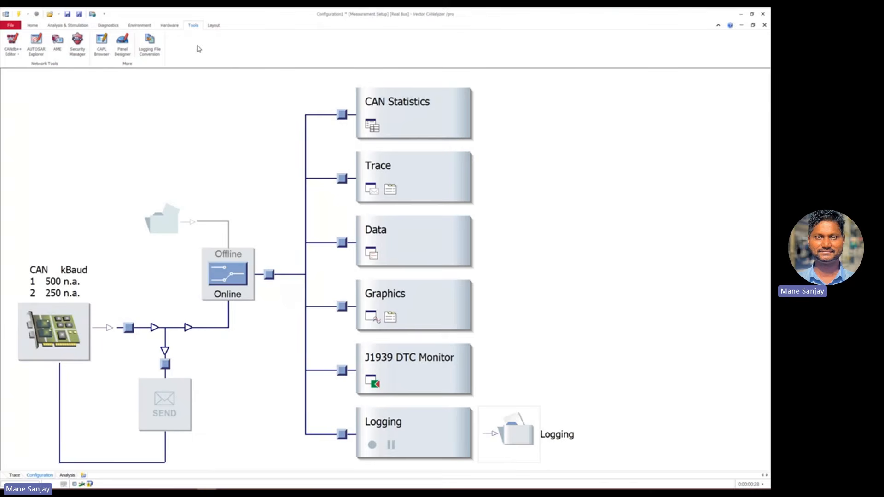
{"action": "left_click", "coordinate": [33, 26]}
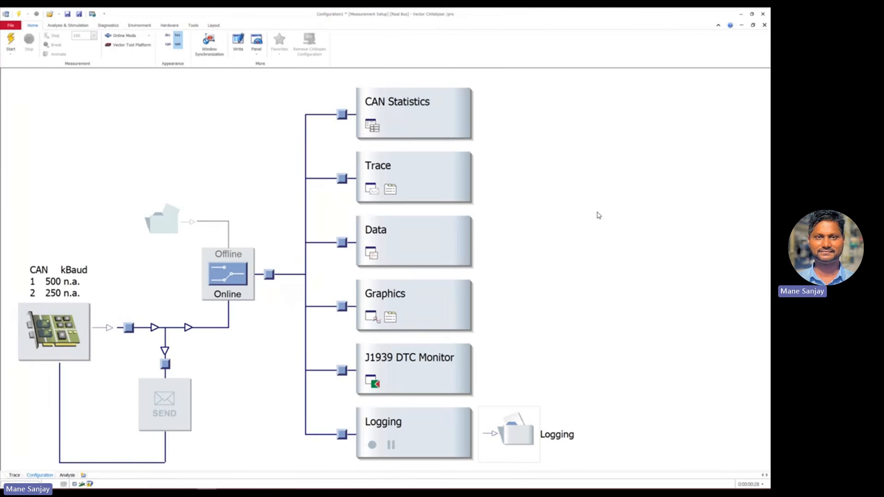
{"action": "left_click", "coordinate": [741, 14]}
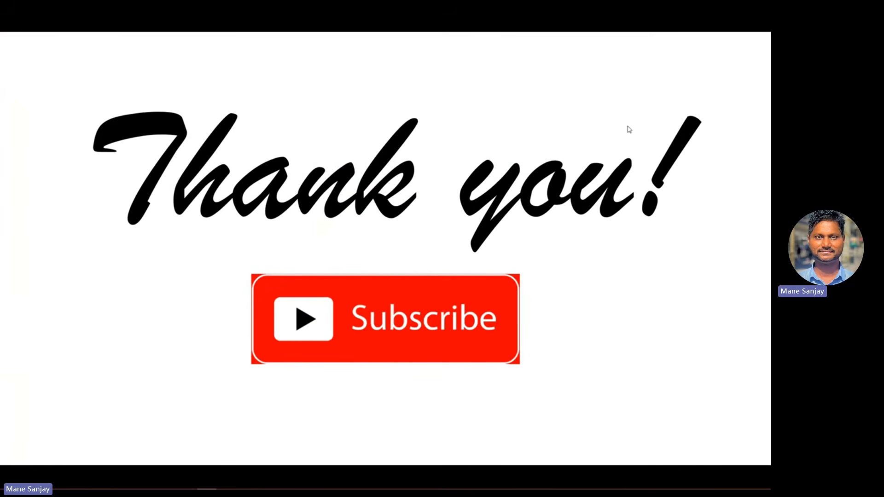